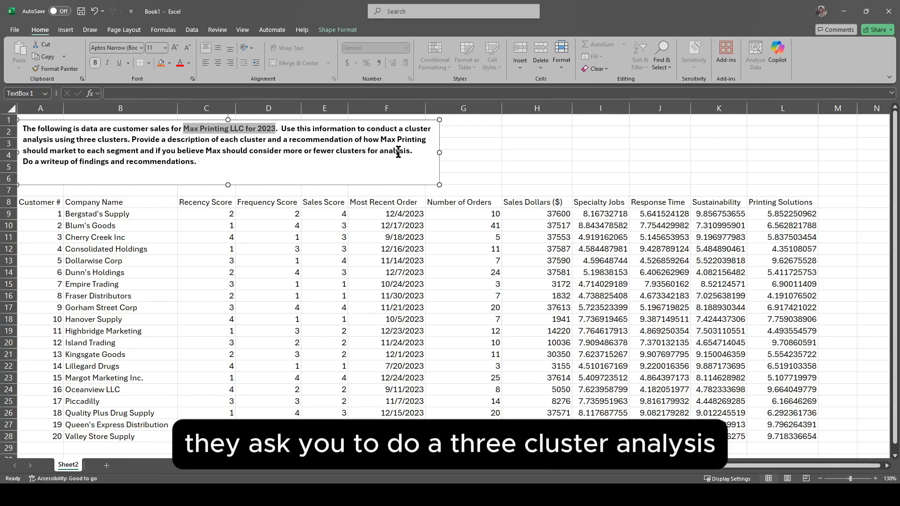
Step: Read the assignment text about the three-cluster analysis, cluster descriptions, segment marketing recommendations and write-up
left_click_drag(81, 144, 112, 142)
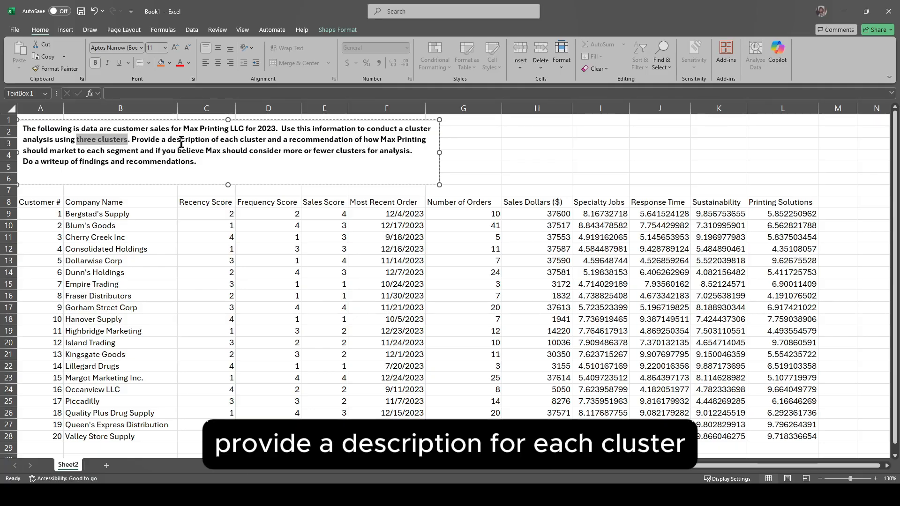
left_click_drag(181, 143, 252, 141)
left_click_drag(107, 151, 220, 150)
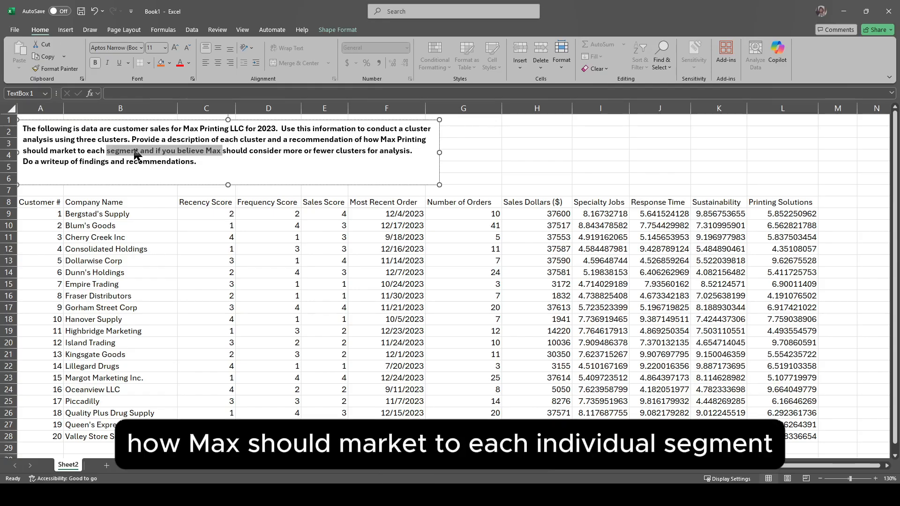
left_click(253, 169)
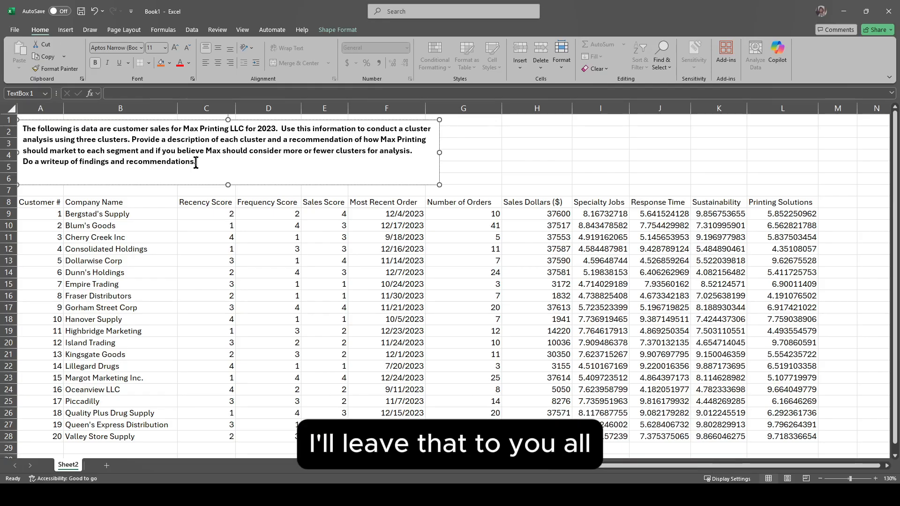
left_click(152, 203)
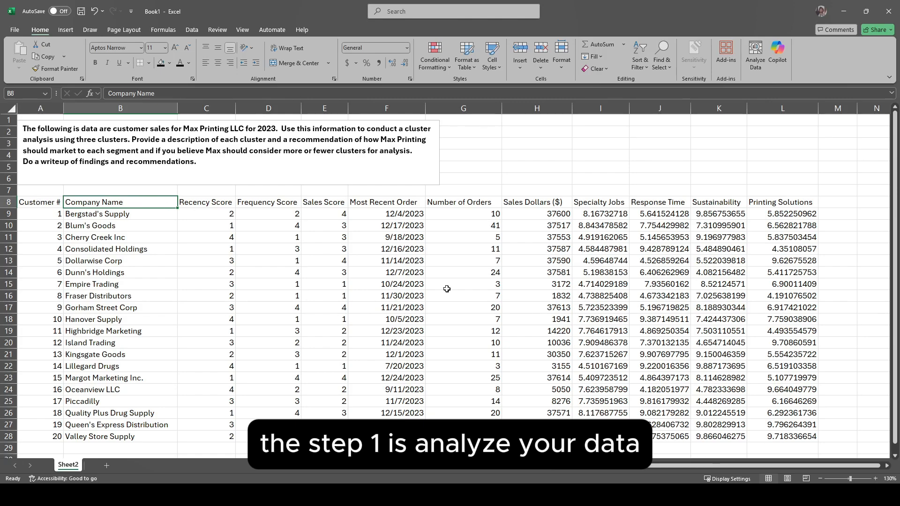
Step: Examine the customer and variable columns to identify data unsuitable for clustering, including the Most Recent Order dates
left_click(43, 202)
left_click_drag(187, 202, 767, 201)
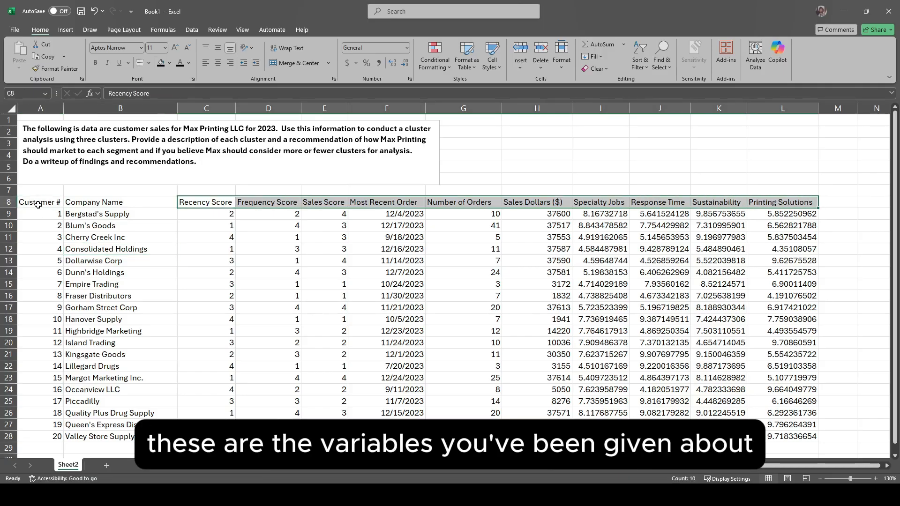
left_click_drag(38, 205, 174, 436)
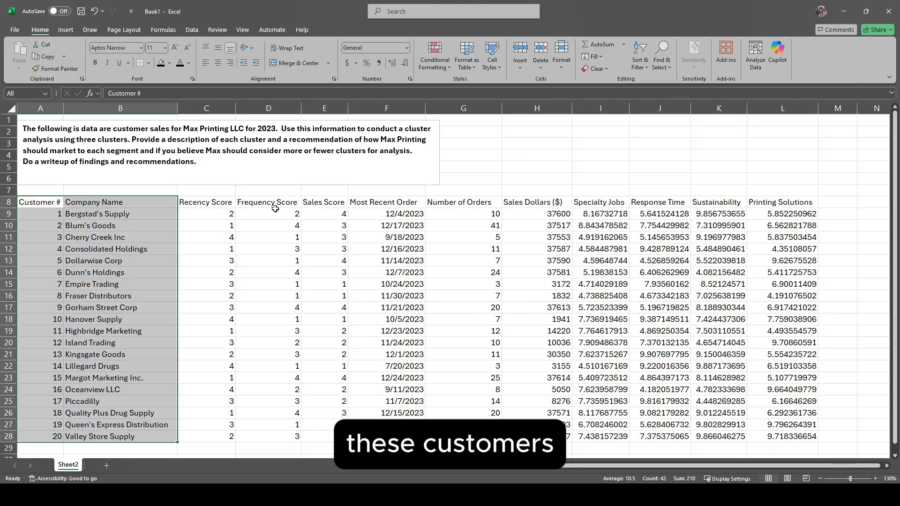
left_click(209, 204)
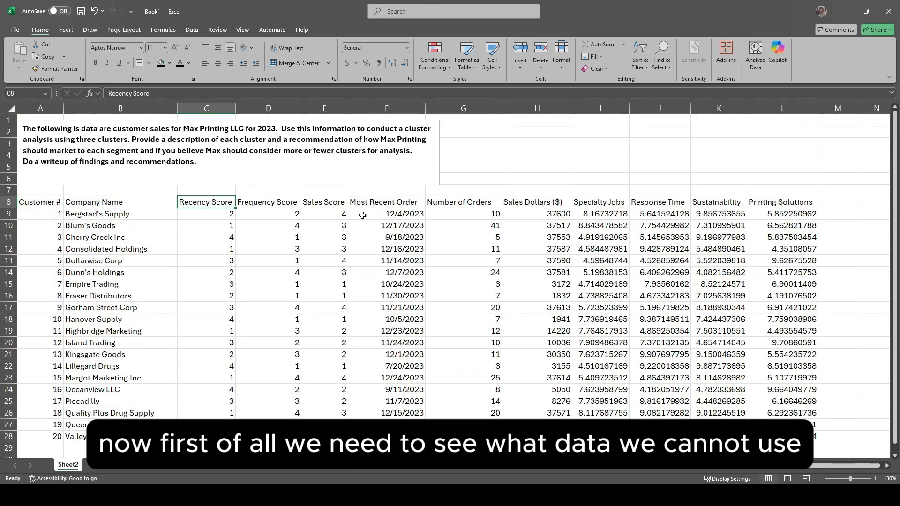
left_click_drag(379, 203, 388, 436)
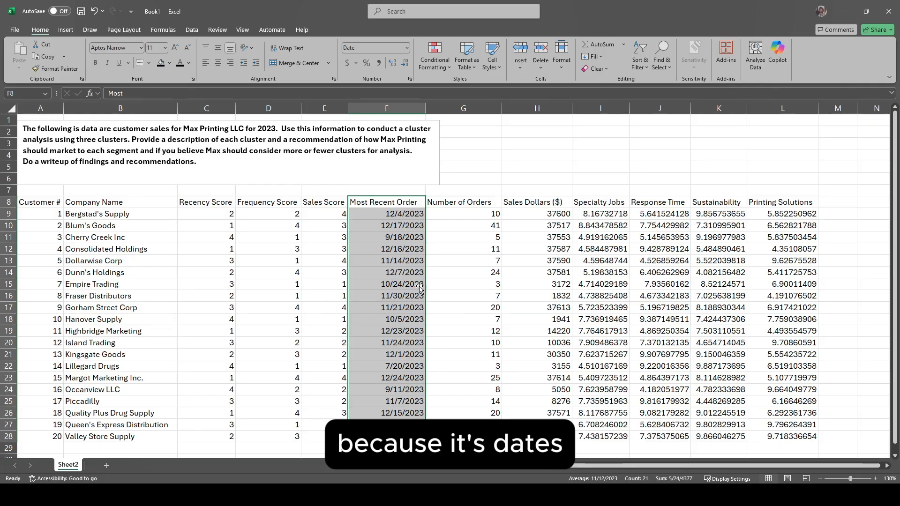
left_click(445, 205)
left_click_drag(194, 205, 808, 436)
left_click_drag(378, 201, 370, 382)
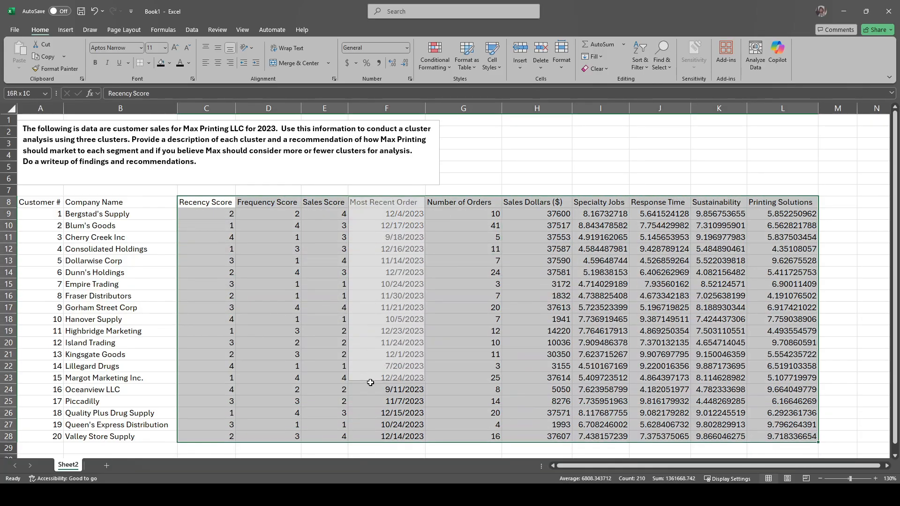
left_click(488, 269)
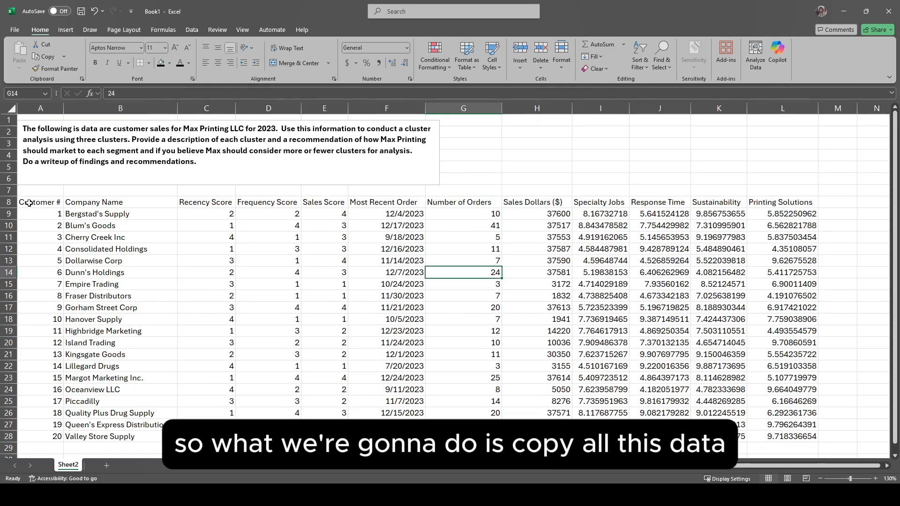
Step: Copy the whole customer table to cell A16 of a new sheet and remove its Most Recent Order column
left_click_drag(29, 203, 799, 436)
key("ctrl+c")
left_click(107, 465)
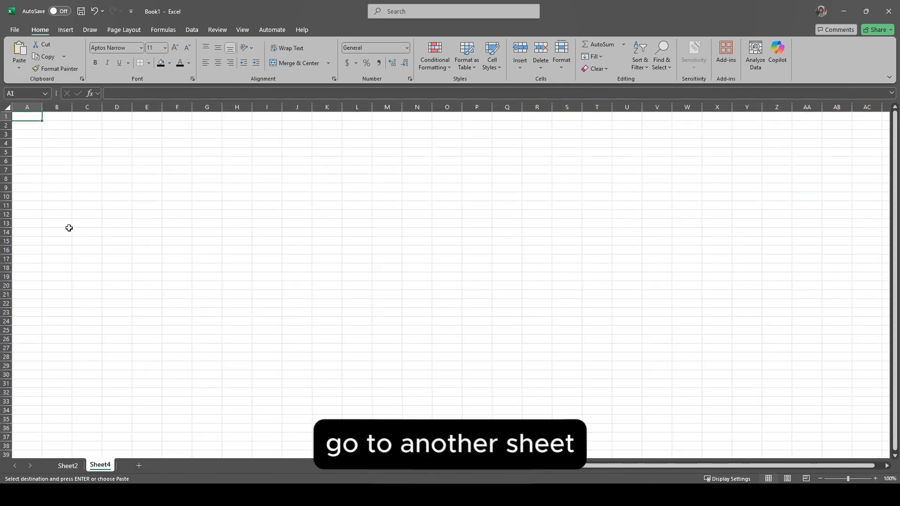
left_click(24, 250)
key("ctrl+v")
left_click(177, 107)
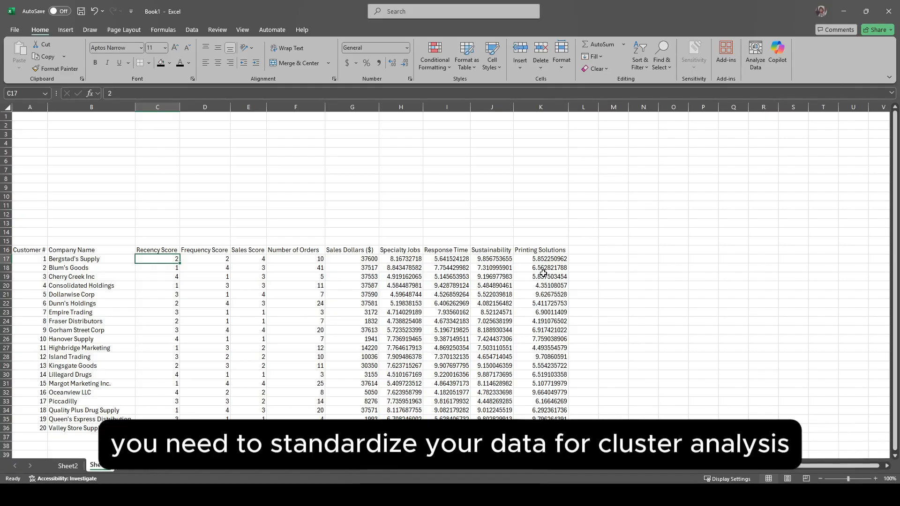
left_click(214, 221)
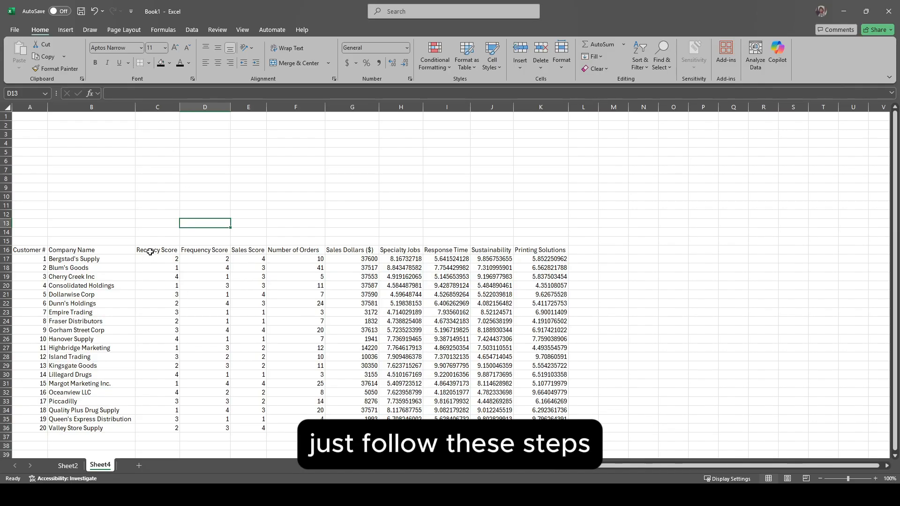
Step: Copy the variable headings from Recency Score to Printing Solutions into row 1, starting at C1
left_click_drag(151, 252, 544, 250)
key("ctrl+c")
left_click(164, 116)
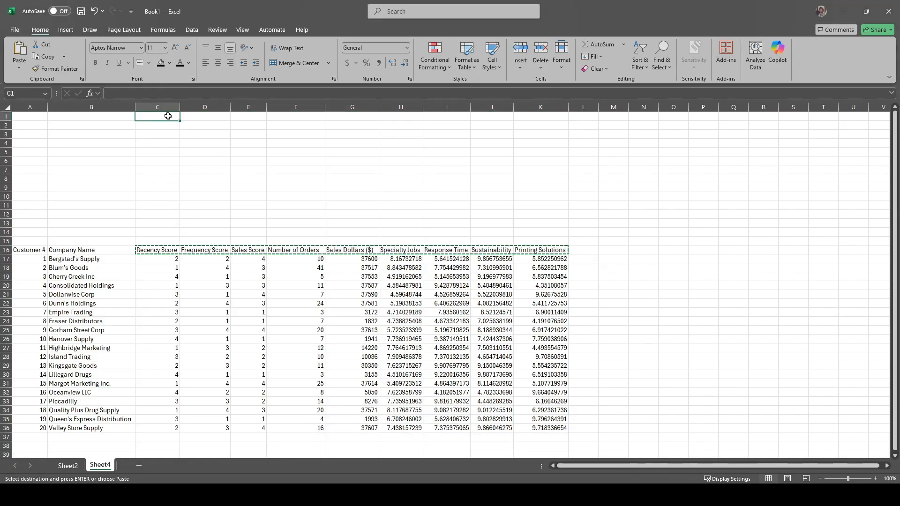
key("ctrl+v")
Step: Label cell B2 "mean" and cell B3 "std dev"
left_click(116, 125)
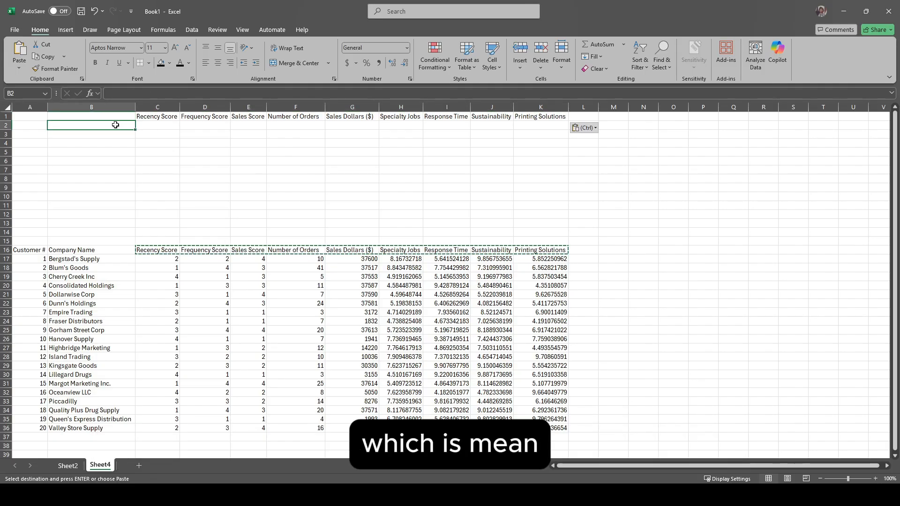
type("mean")
key("Return")
type("std dev")
key("Right")
Step: Calculate the Recency Score mean in C2 with =AVERAGE(C17:C36) and fill the formula across to K2
key("Up")
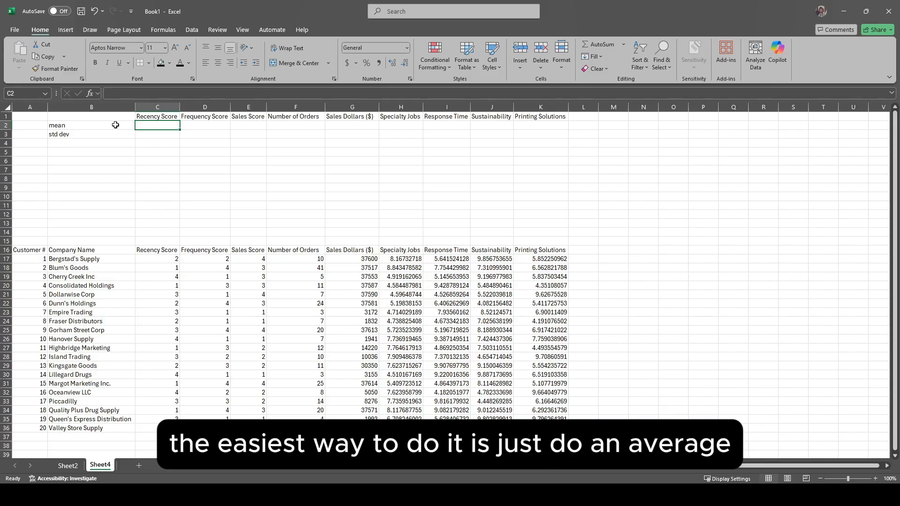
type("=ave")
key("Tab")
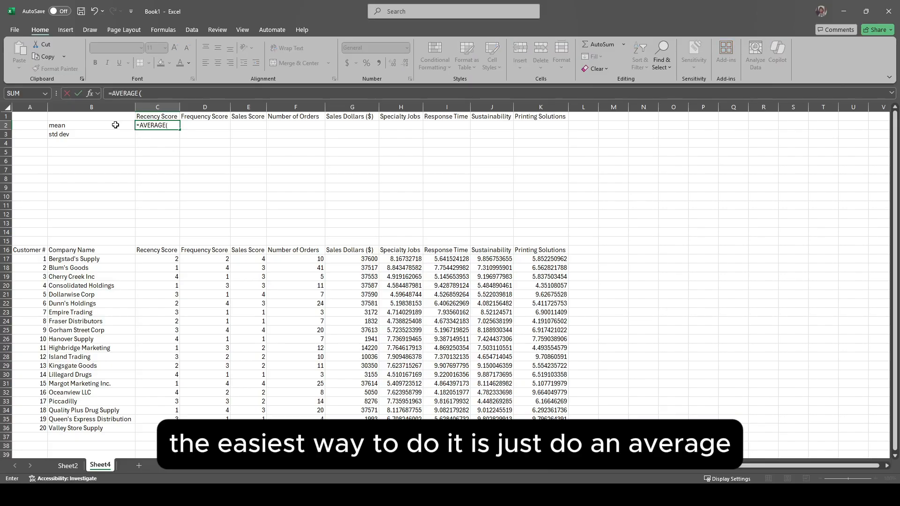
left_click(170, 253)
key("ctrl+shift+Down")
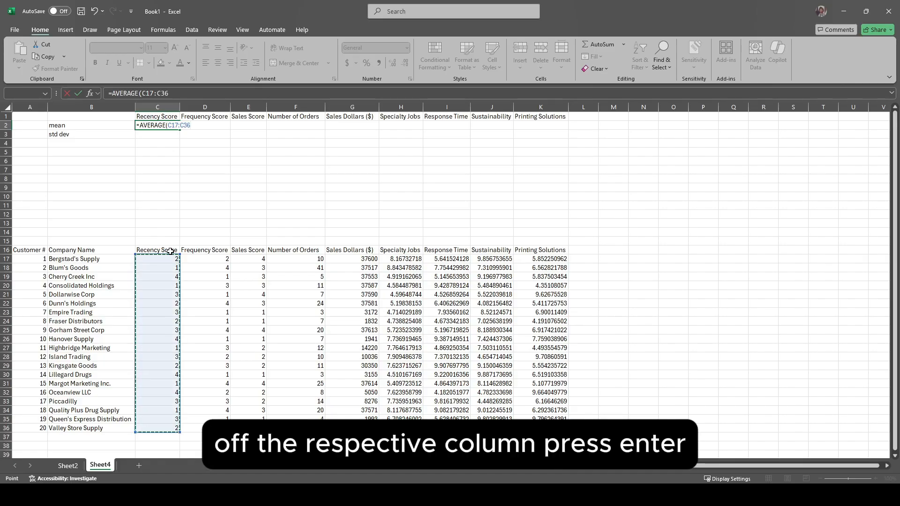
key("Return")
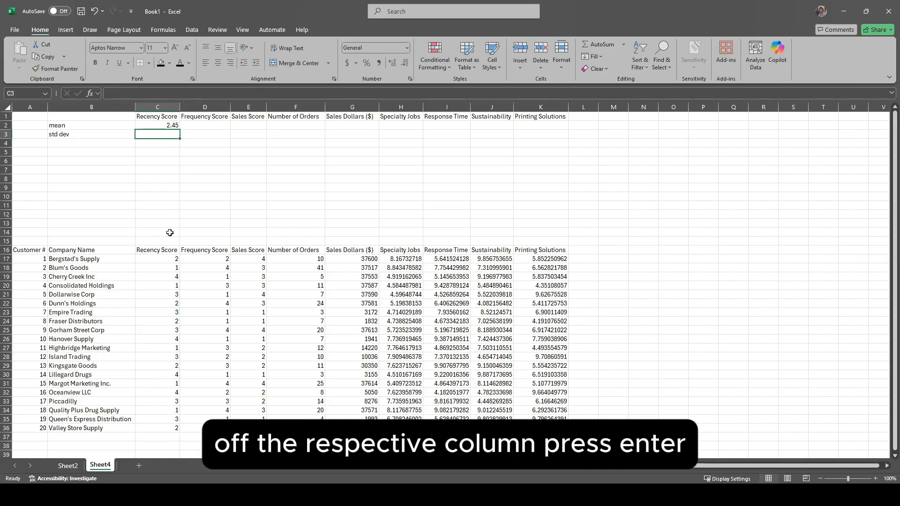
left_click(169, 125)
left_click_drag(180, 130, 560, 127)
Step: Calculate the Recency Score standard deviation in C3 with =STDEV(C17:C36) and fill the formula across to K3
left_click(157, 134)
left_click(169, 93)
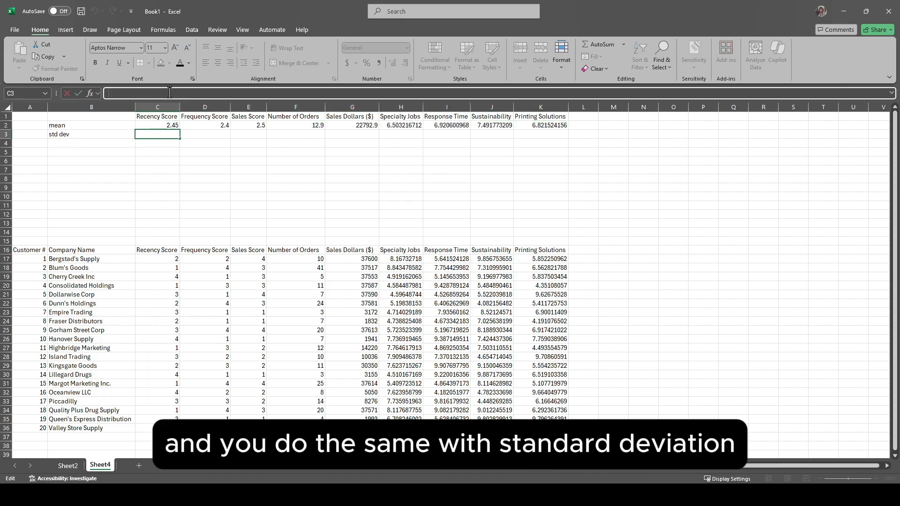
type("=stdev")
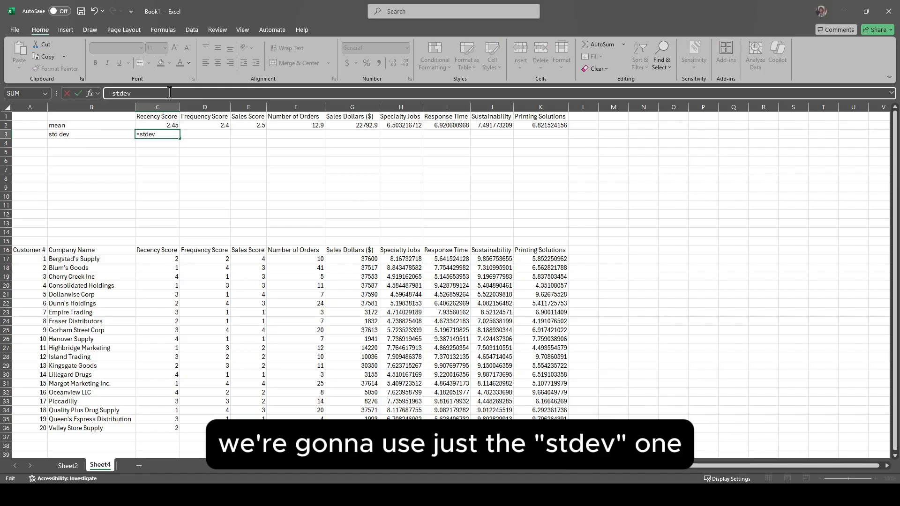
double_click(131, 139)
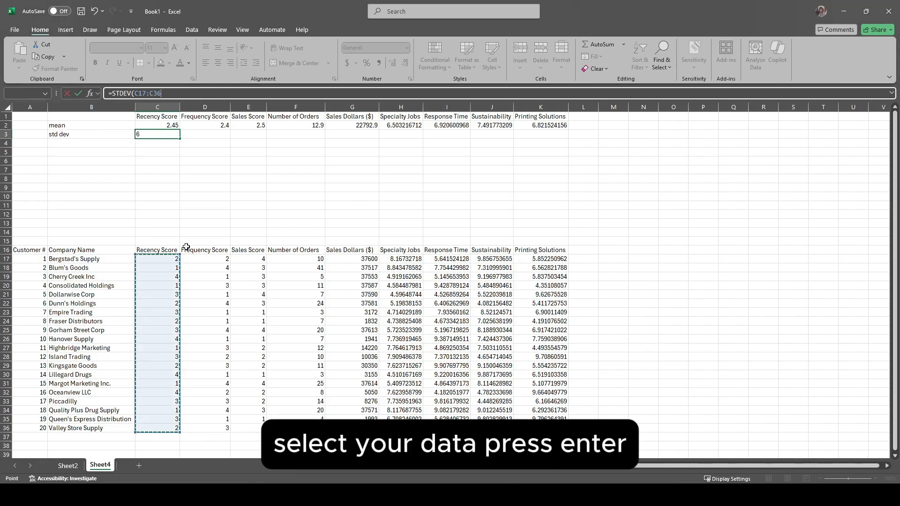
key("Return")
key("Up")
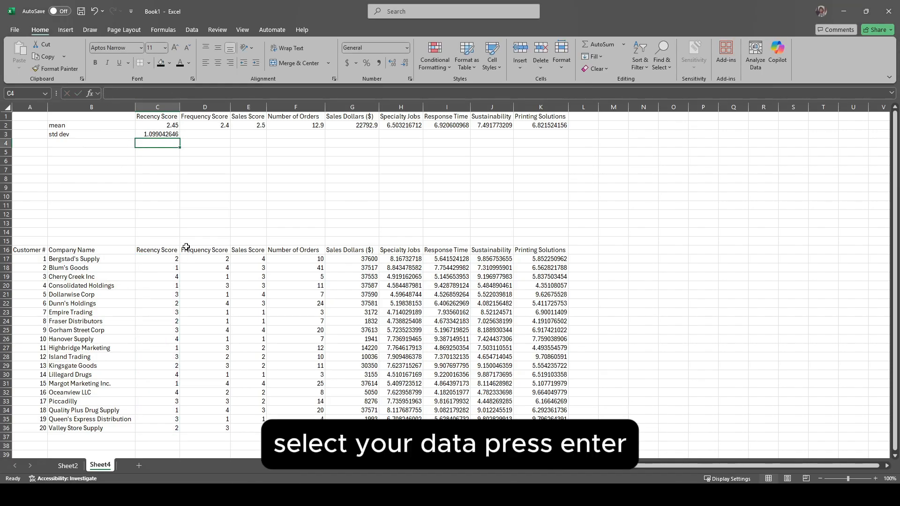
left_click_drag(180, 139, 558, 136)
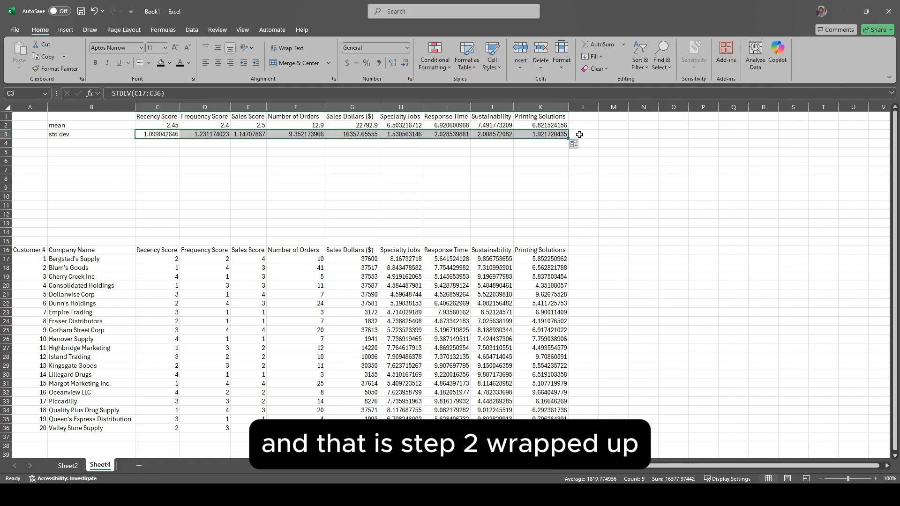
left_click(579, 134)
Step: Enter the heading "z Recency Score" as plain text in L16, beside the customer table
left_click(583, 250)
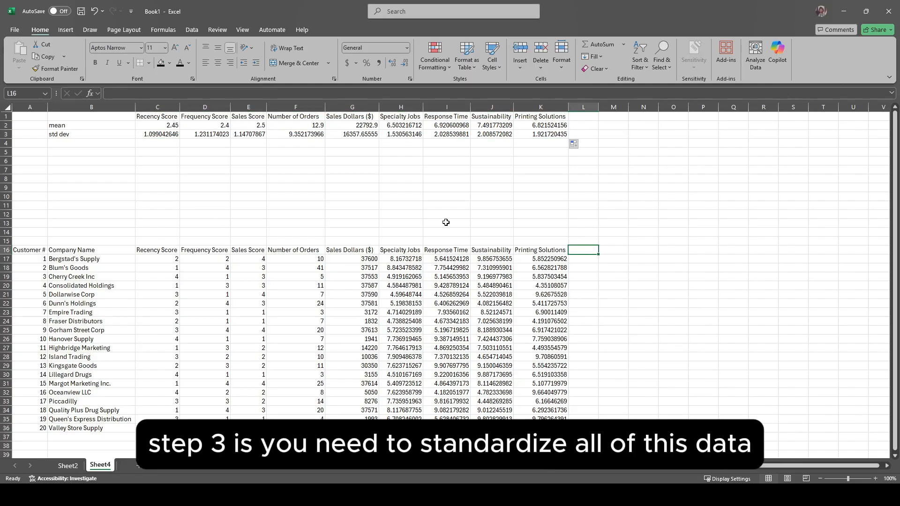
left_click_drag(157, 252, 553, 428)
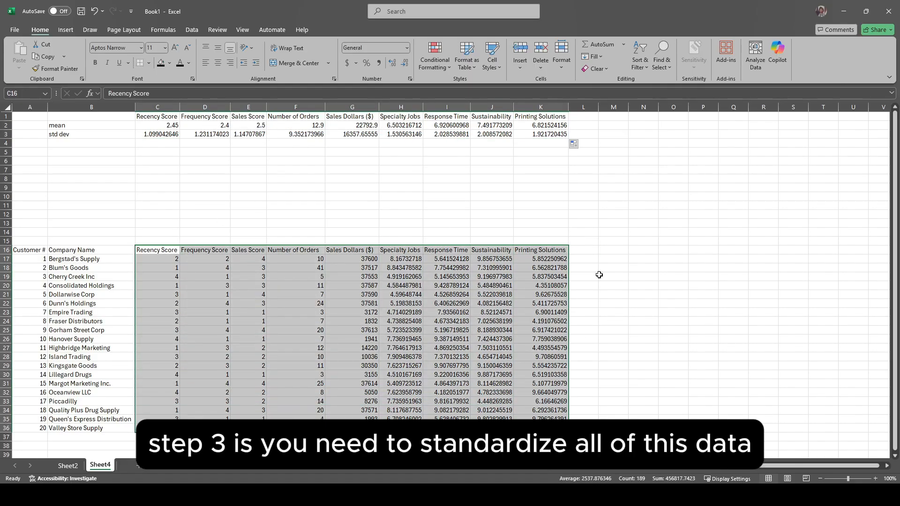
left_click(583, 251)
type("z")
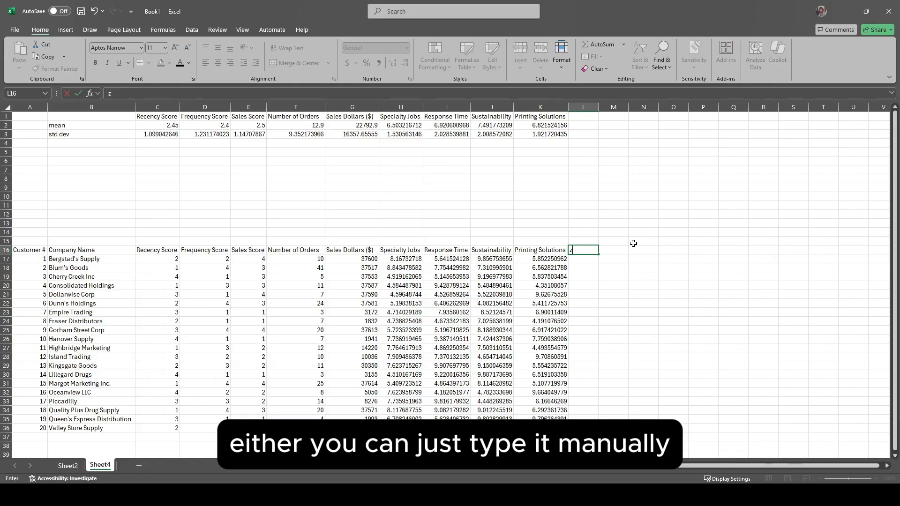
type(" Recency Score")
key("Return")
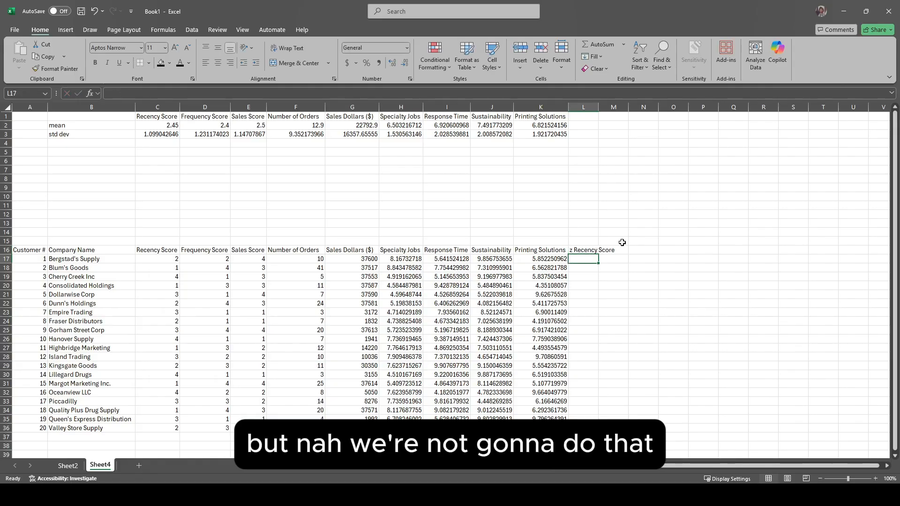
Step: Put the prefix "z" in M1 and replace the L16 heading with the formula =$M$1 &C16
left_click(617, 117)
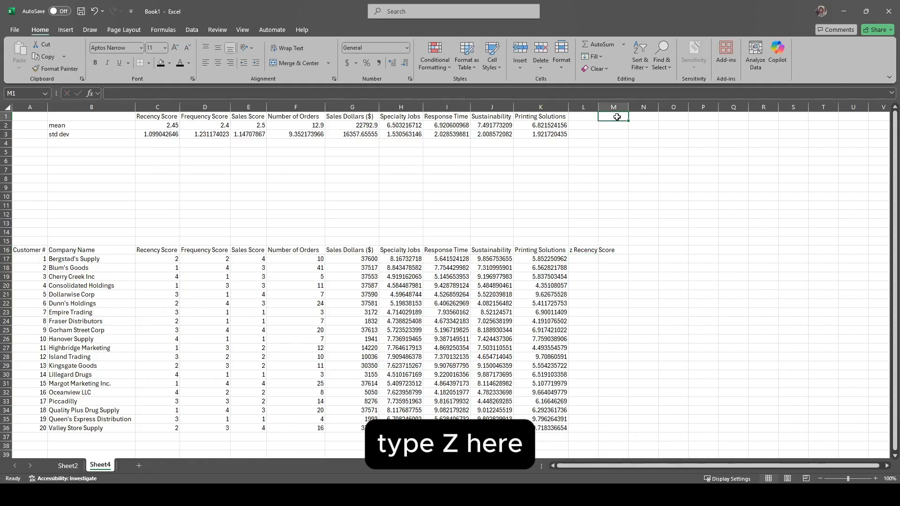
type("z")
left_click(575, 249)
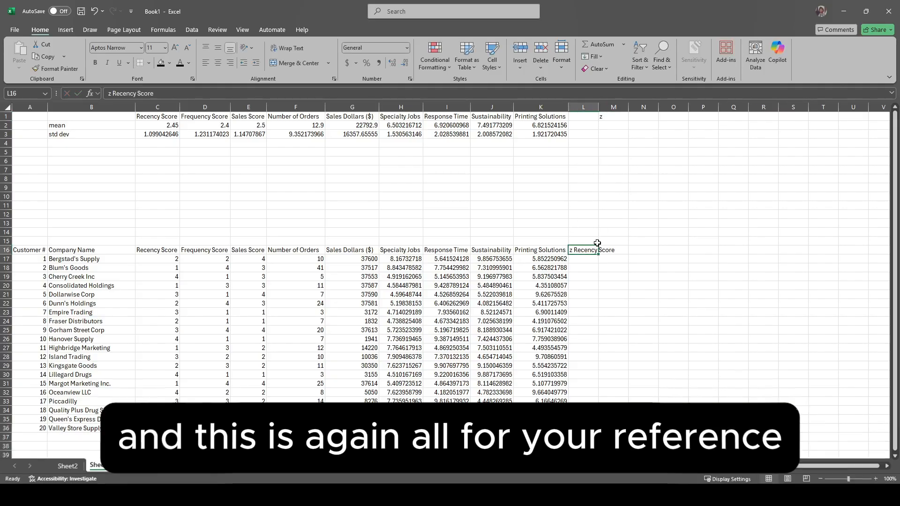
key("Delete")
type("=")
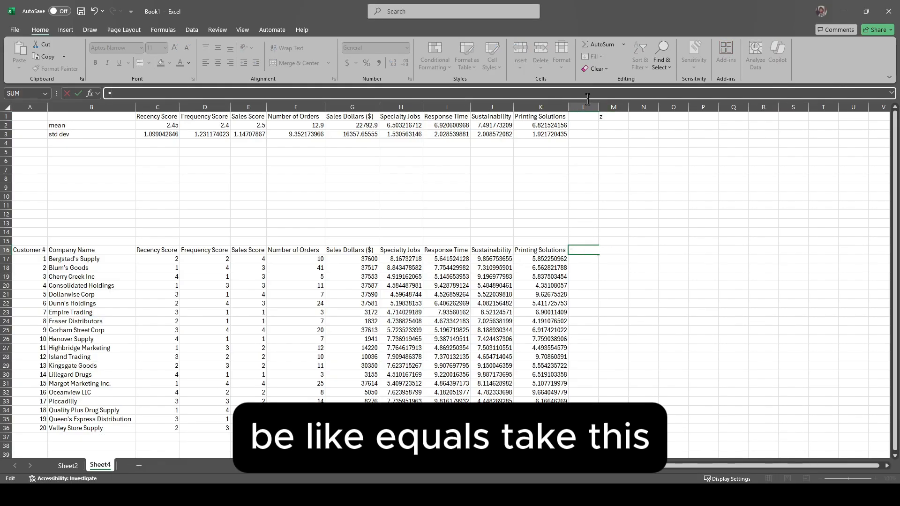
left_click(614, 117)
key("F4")
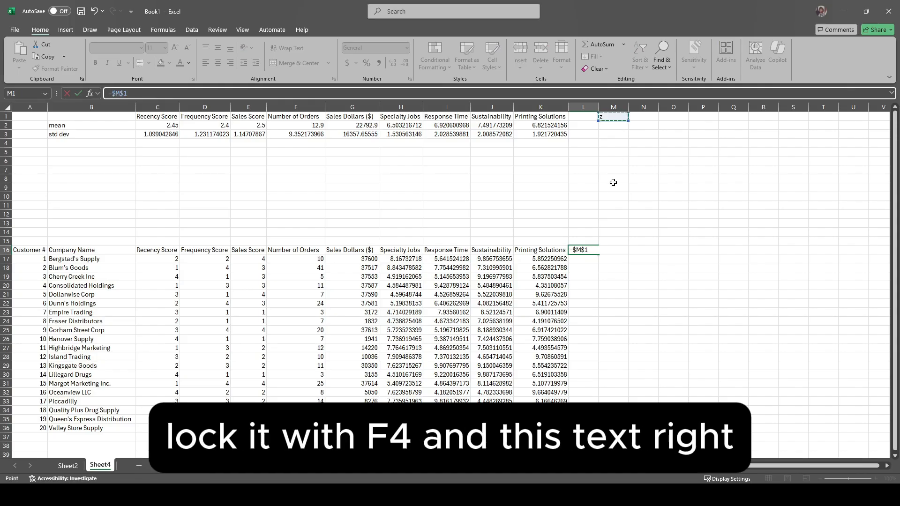
left_click(169, 253)
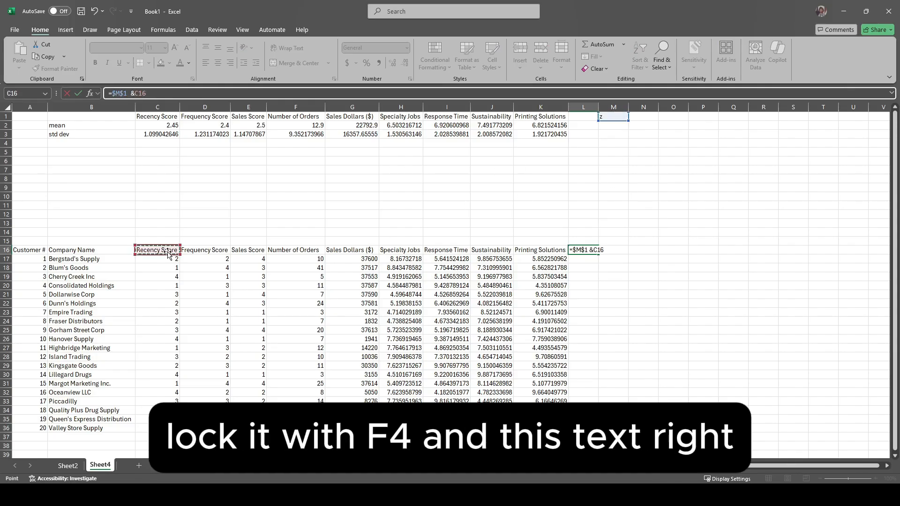
key("Return")
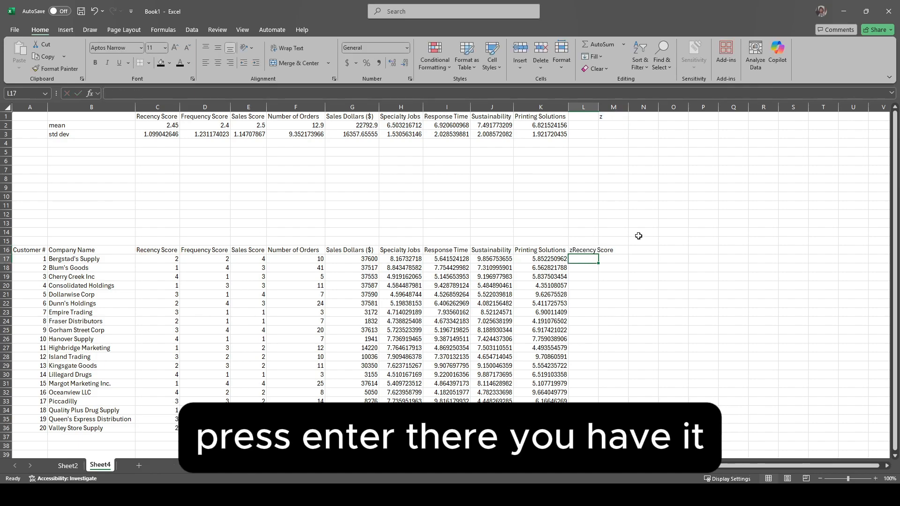
Step: Fill the z-prefixed heading formula from L16 across to T16 to cover all nine variables
left_click(587, 249)
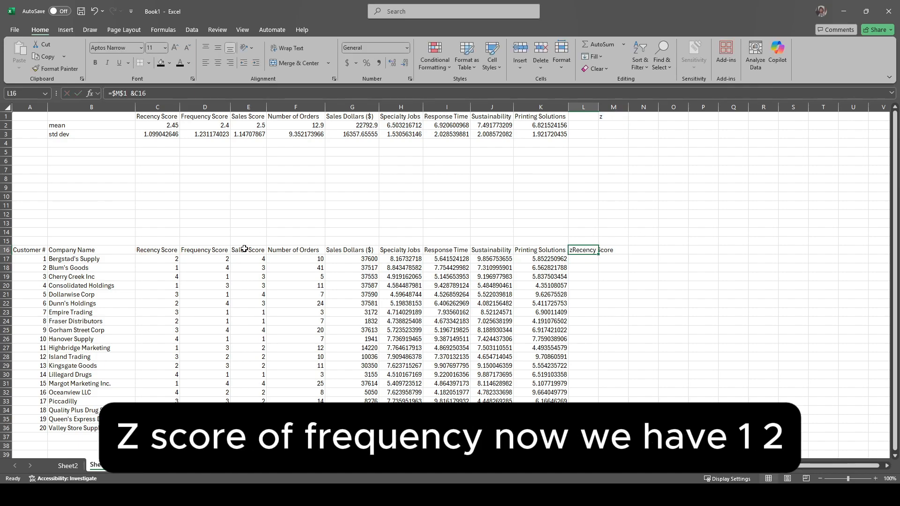
scroll(230, 266, "right", 3)
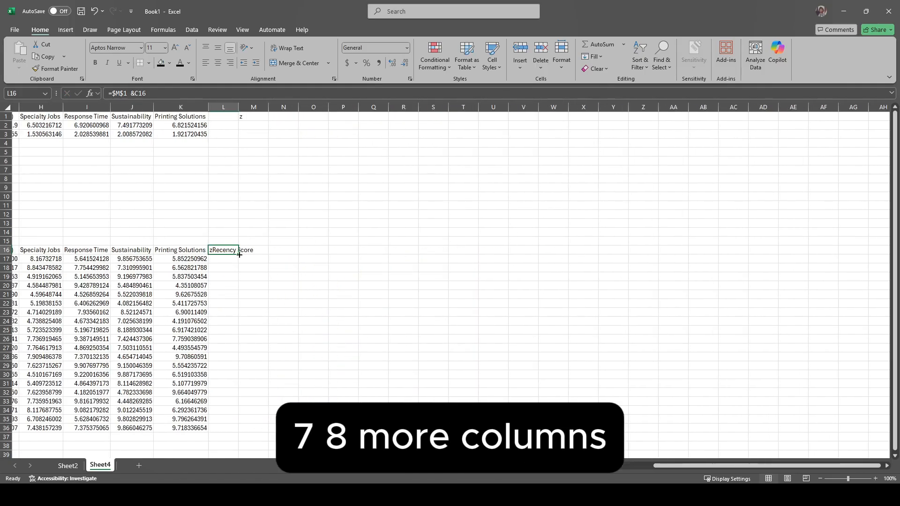
left_click_drag(240, 255, 474, 252)
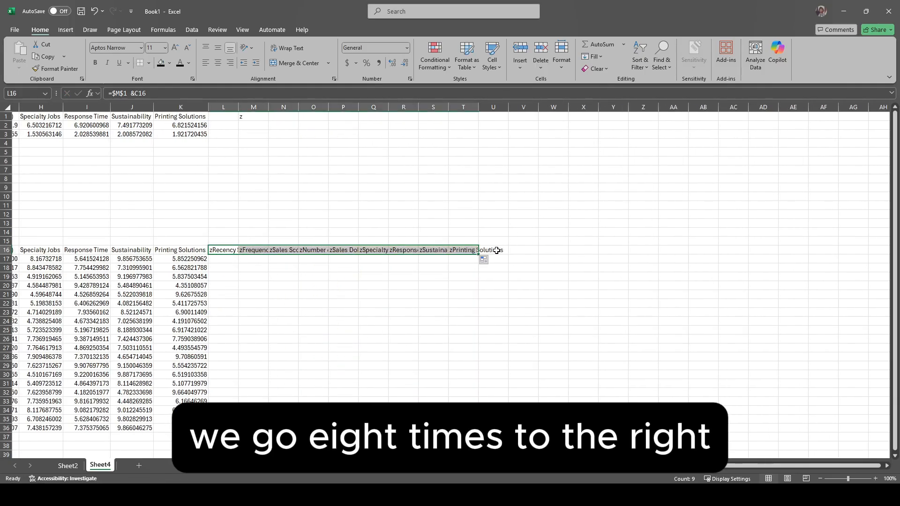
Step: Auto-fit the widths of columns L through T to their z-prefixed headings
left_click(223, 106)
left_click(463, 107, "shift")
double_click(479, 106)
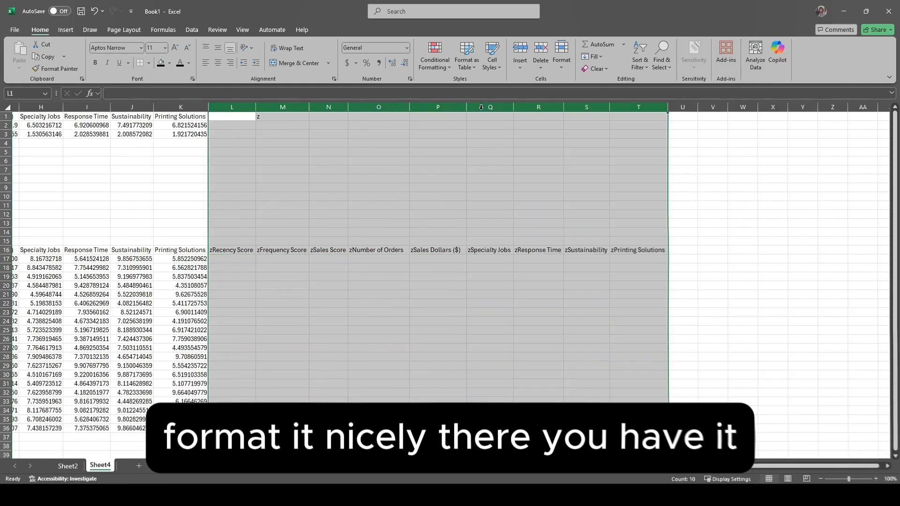
left_click(644, 250)
Step: Fill the original table headings in A16:K16 with orange
scroll(273, 251, "left", 3)
left_click_drag(32, 251, 553, 251)
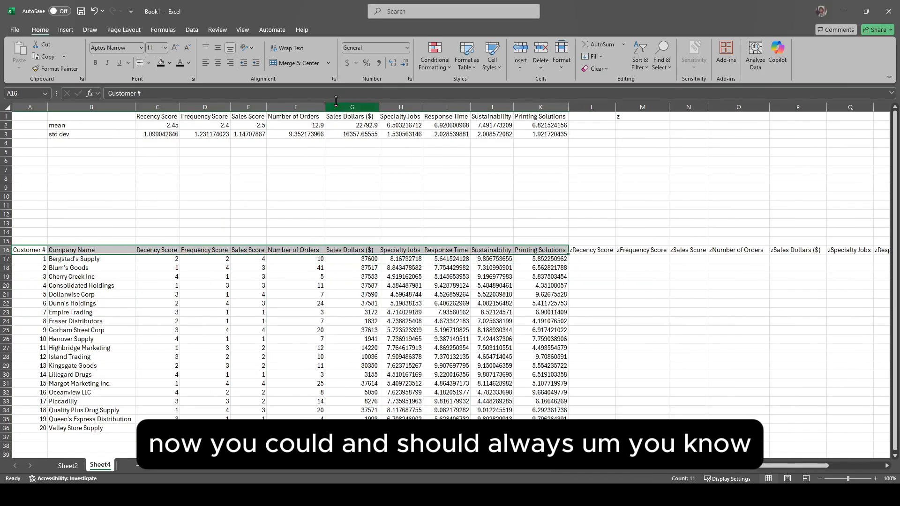
left_click(189, 182)
scroll(558, 280, "right", 4)
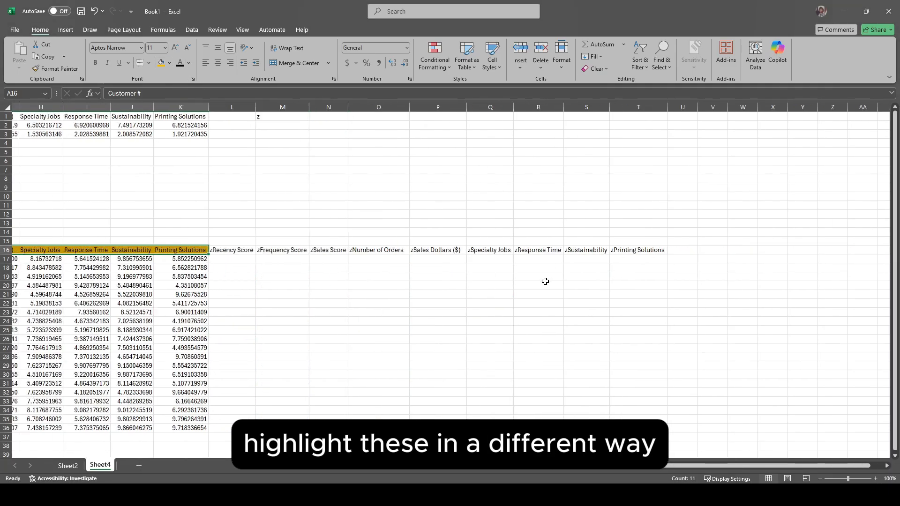
Step: Fill the z-score headings in L16:T16 with yellow and the summary headings in C1:K1 with green
left_click_drag(245, 250, 635, 251)
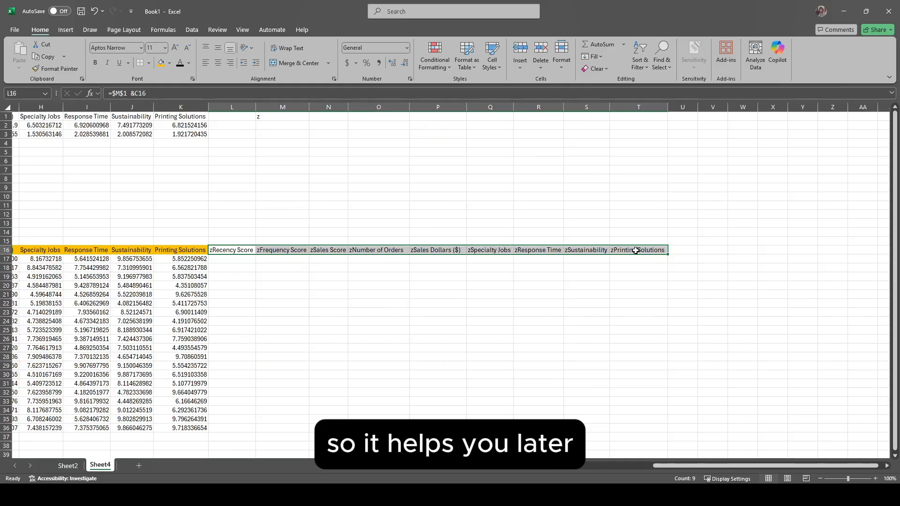
left_click(161, 62)
left_click(601, 261)
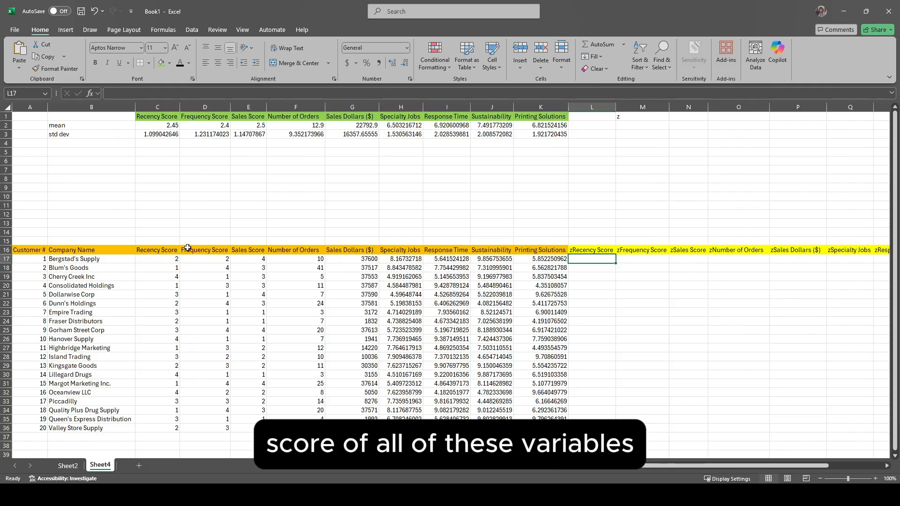
Step: Begin the zRecency Score formula in L17 with =(C17/C$2), locking only the row of the mean reference
double_click(598, 261)
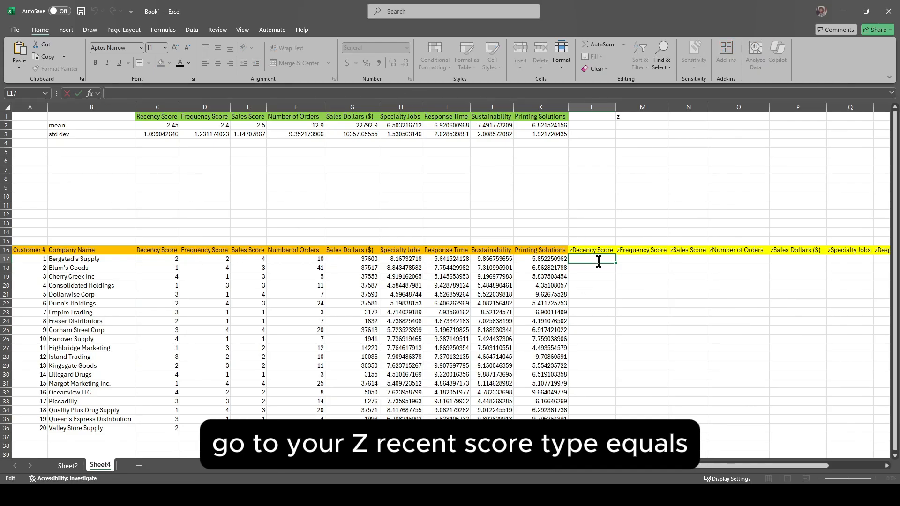
left_click(351, 95)
type("=(")
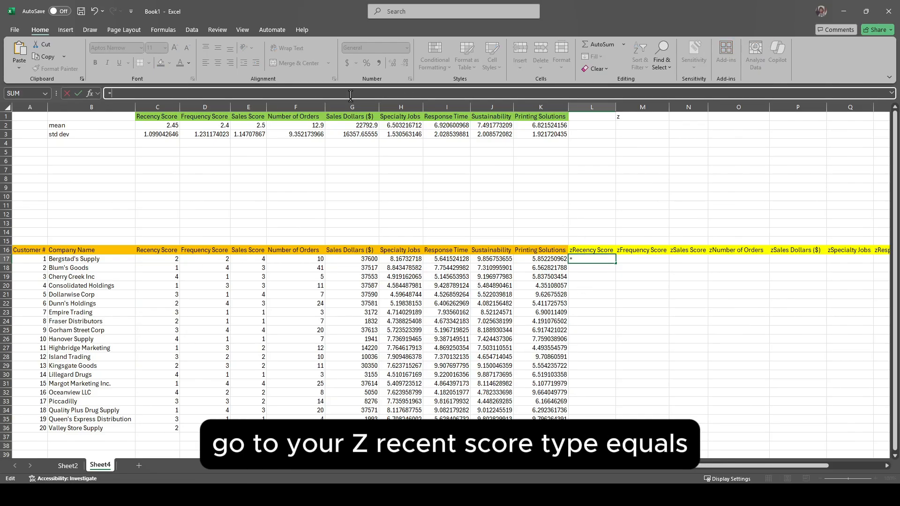
left_click(169, 263)
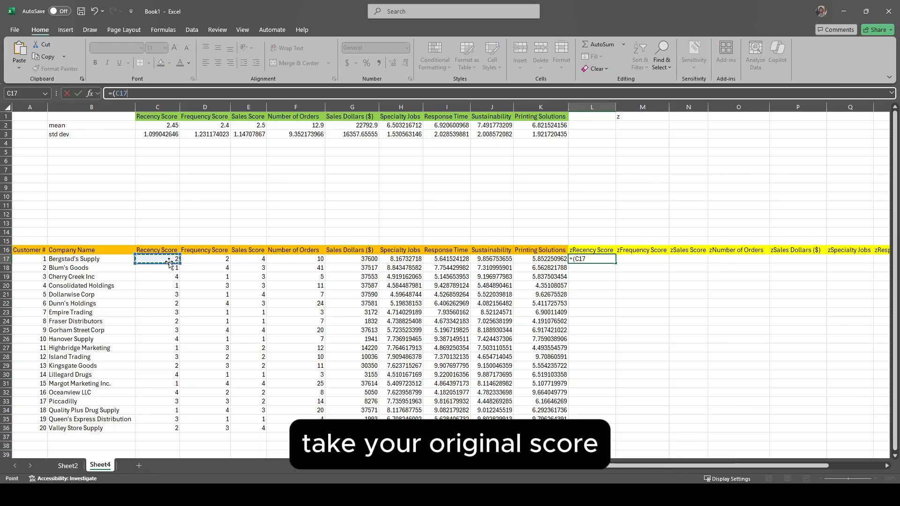
type("/")
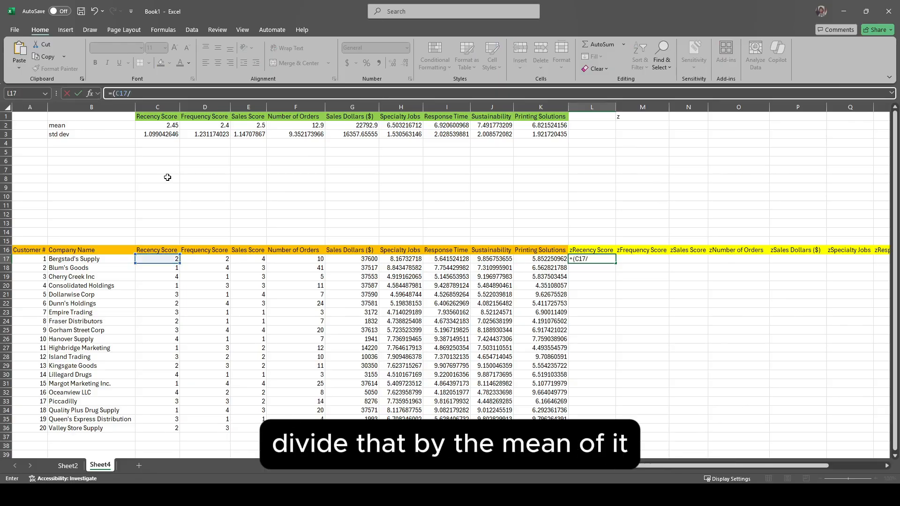
left_click(157, 127)
key("F4")
key("F4")
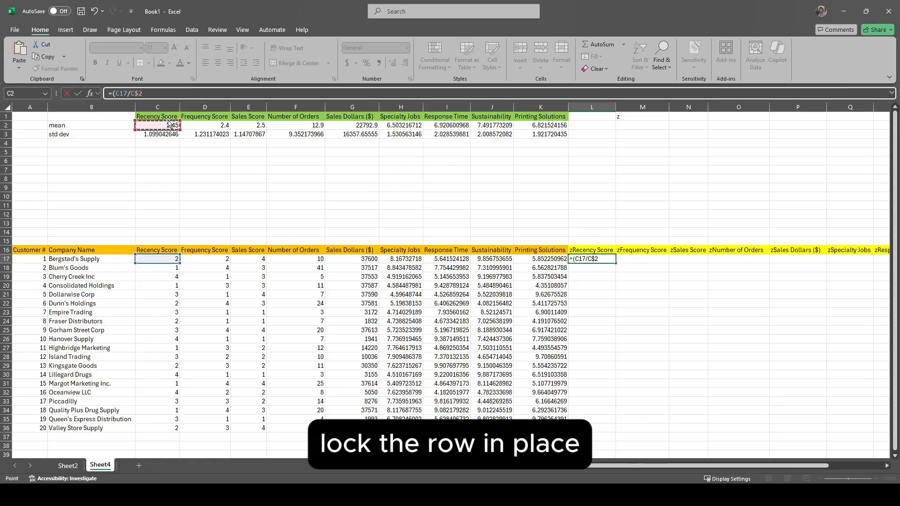
type(")")
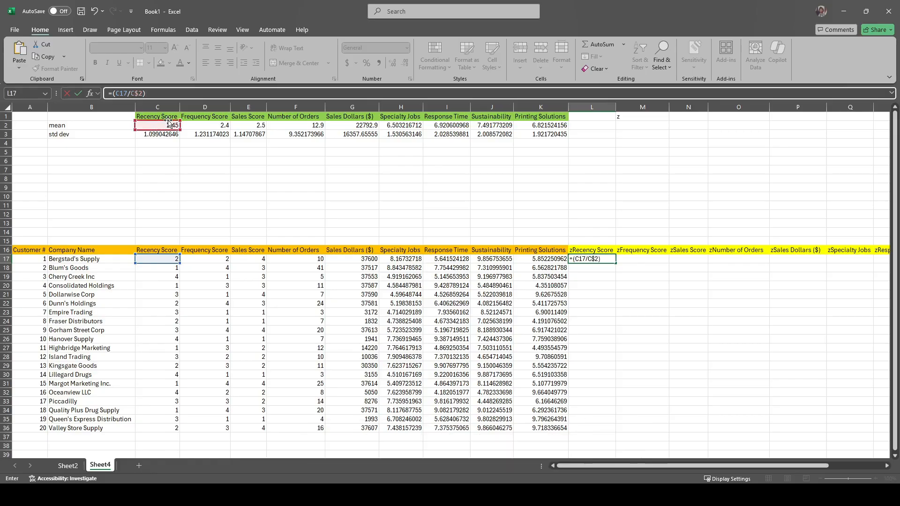
type("/")
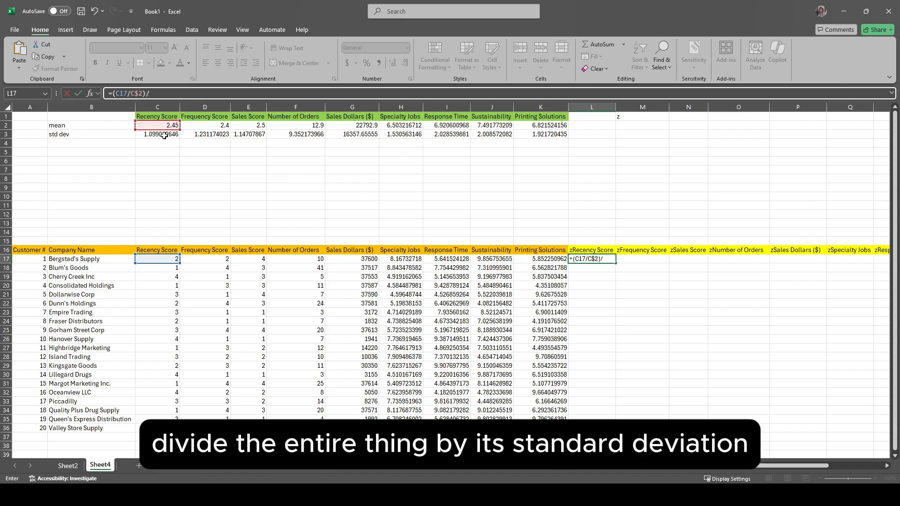
Step: Complete the L17 formula as =(C17/C$2)/C$3, locking only the row of the standard deviation reference
left_click(178, 133)
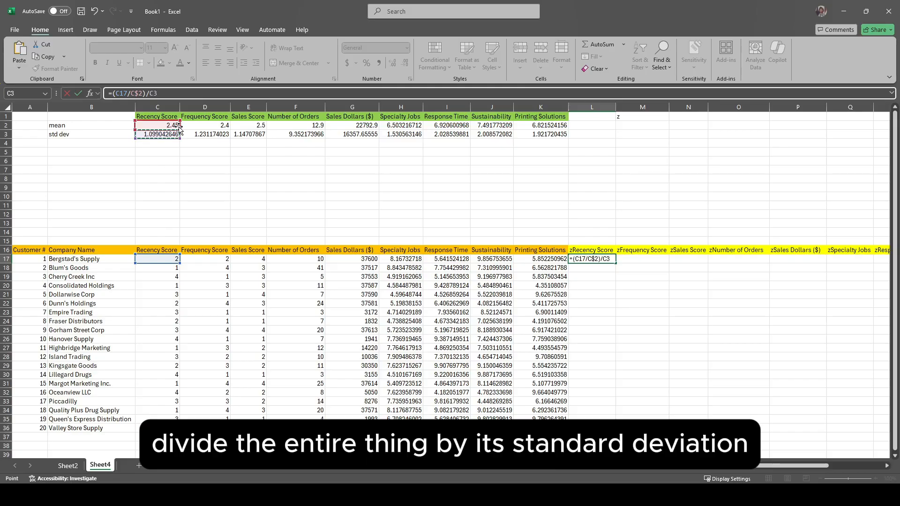
key("F4")
key("F4")
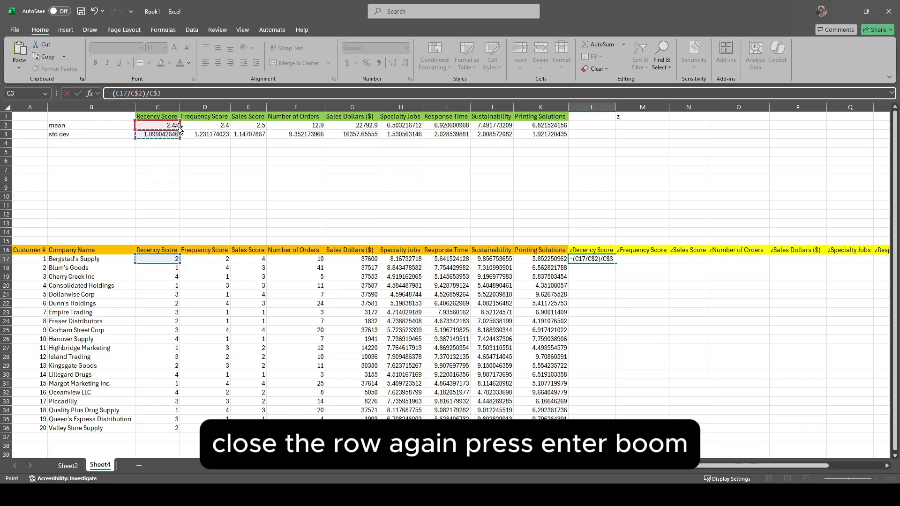
key("Return")
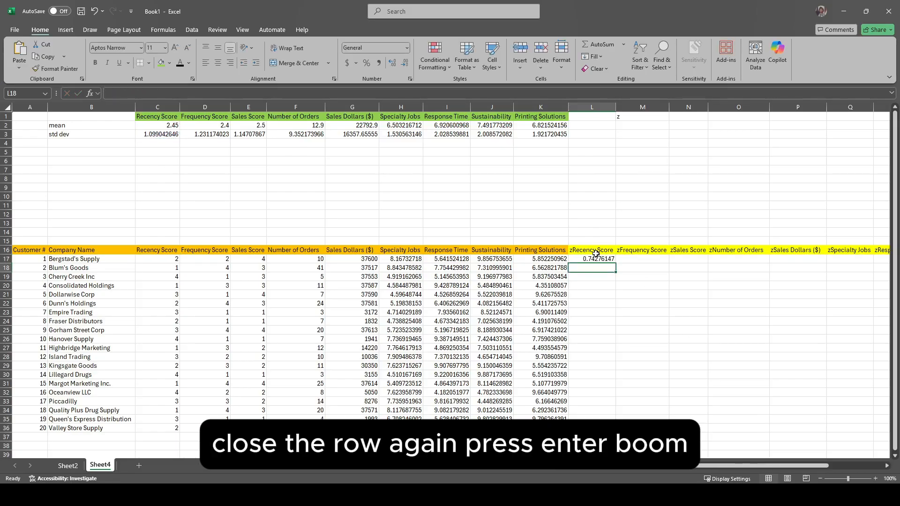
Step: Fill the L17 formula across to T17 and down to row 36 for all customers
left_click(595, 257)
scroll(342, 257, "right", 3)
left_click_drag(346, 263, 756, 264)
double_click(756, 263)
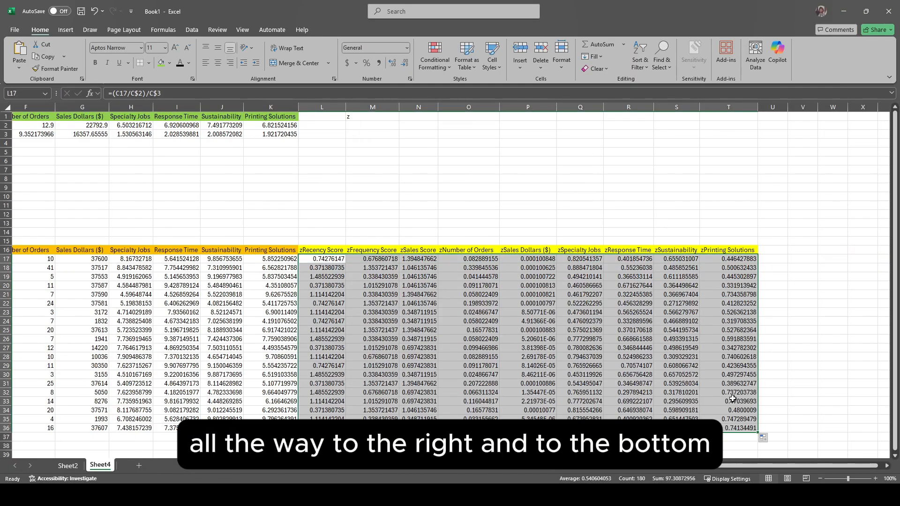
Step: Inspect the cell references in the filled zPrinting Solutions formulas in T17 and T36
double_click(728, 258)
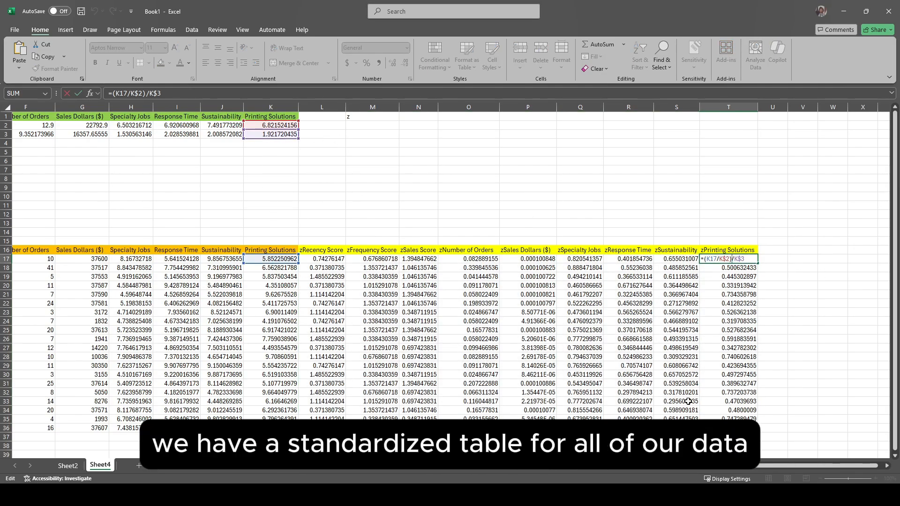
key("Escape")
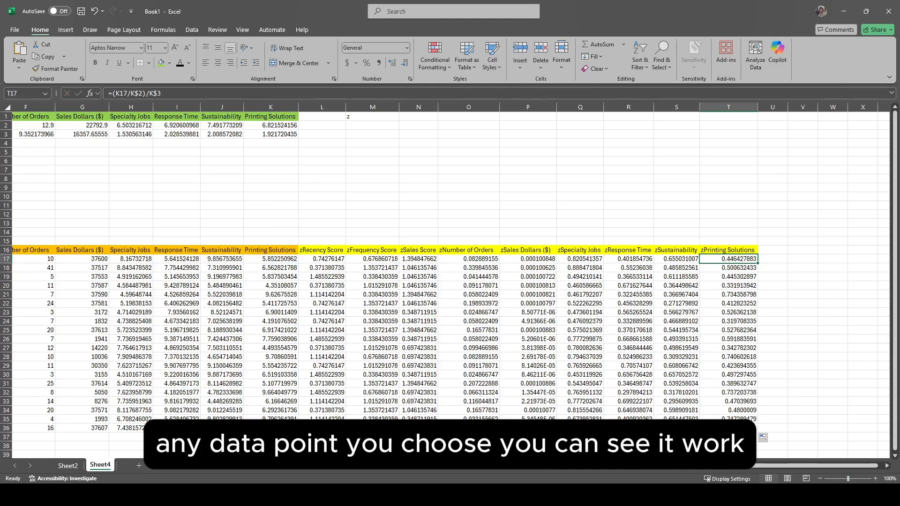
double_click(728, 428)
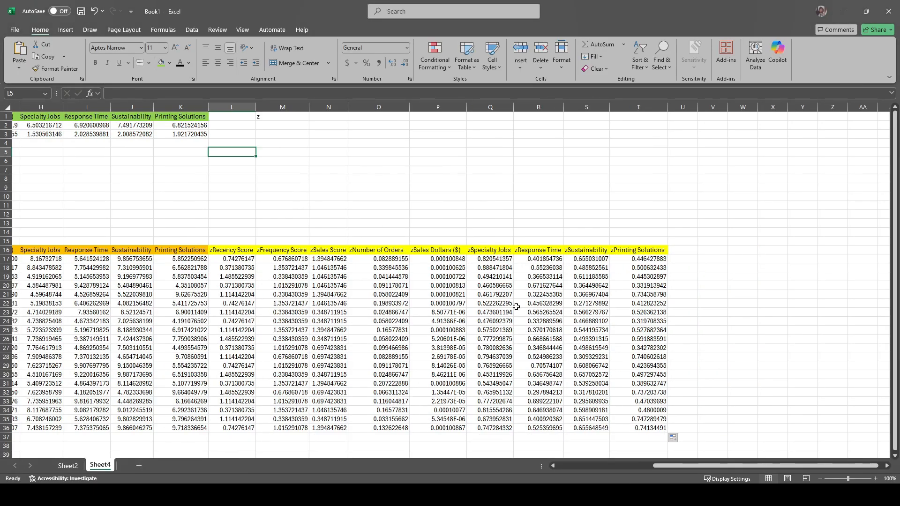
left_click_drag(232, 250, 616, 251)
key("ctrl+c")
left_click(226, 153)
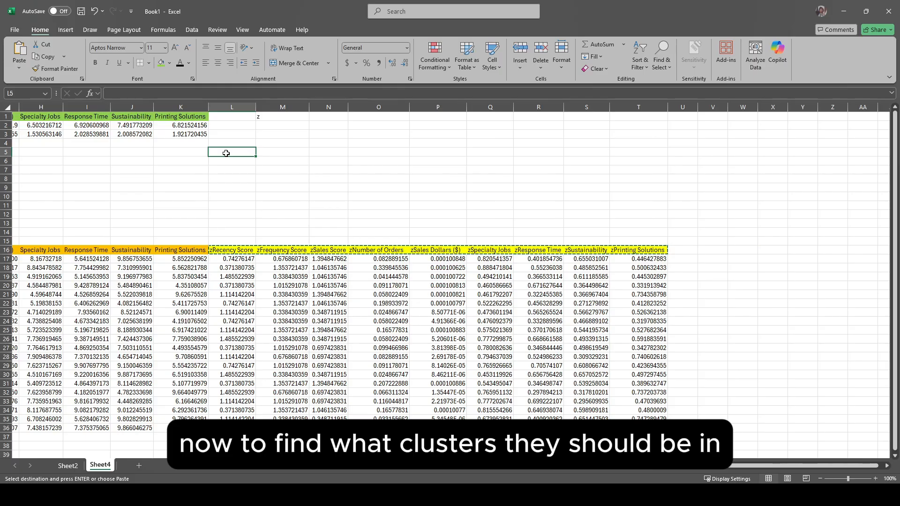
key("ctrl+v")
key("ctrl+z")
Step: Paste the z-score headings as values in L5:T5 and the Customer # and Company Name headings in J5:K5
left_click_drag(232, 250, 628, 254)
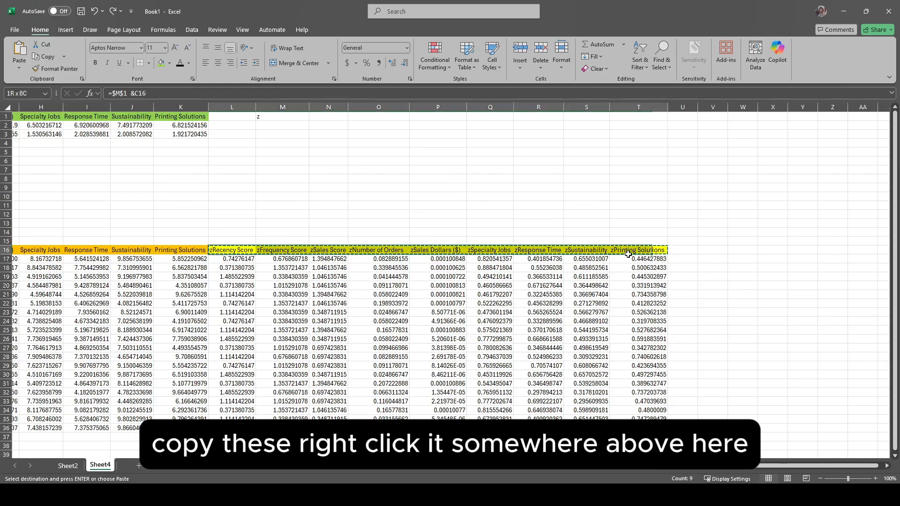
left_click(227, 152)
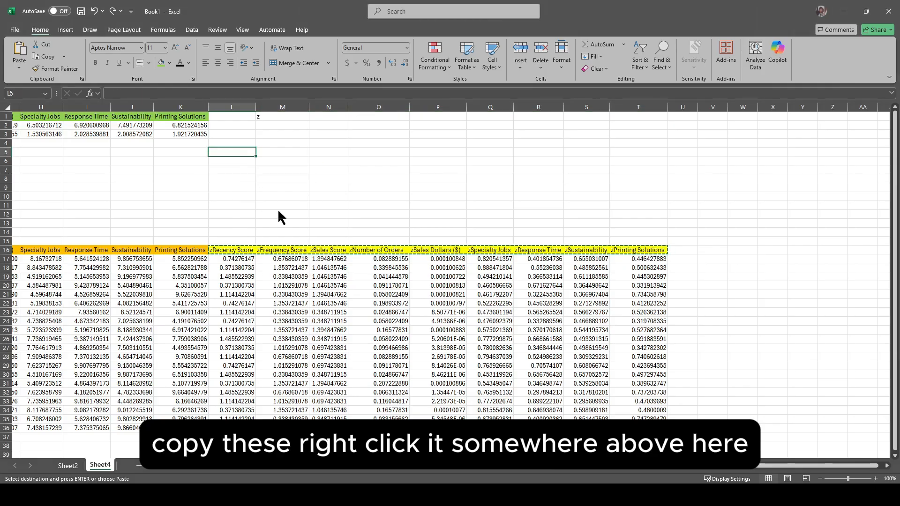
key("ctrl+v")
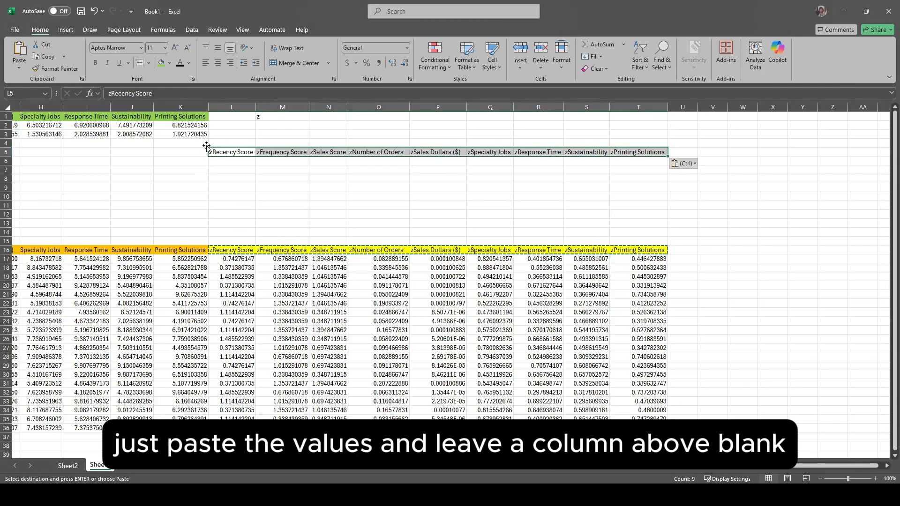
left_click_drag(206, 146, 656, 142)
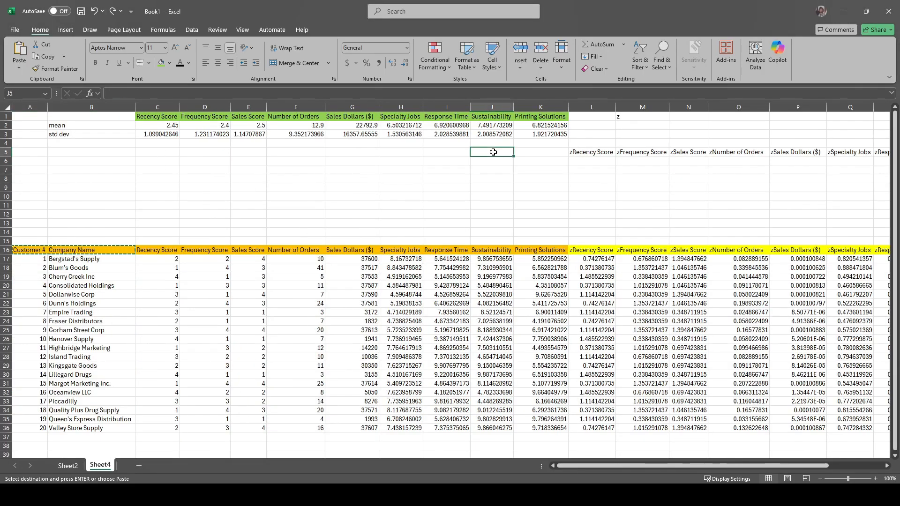
key("ctrl+v")
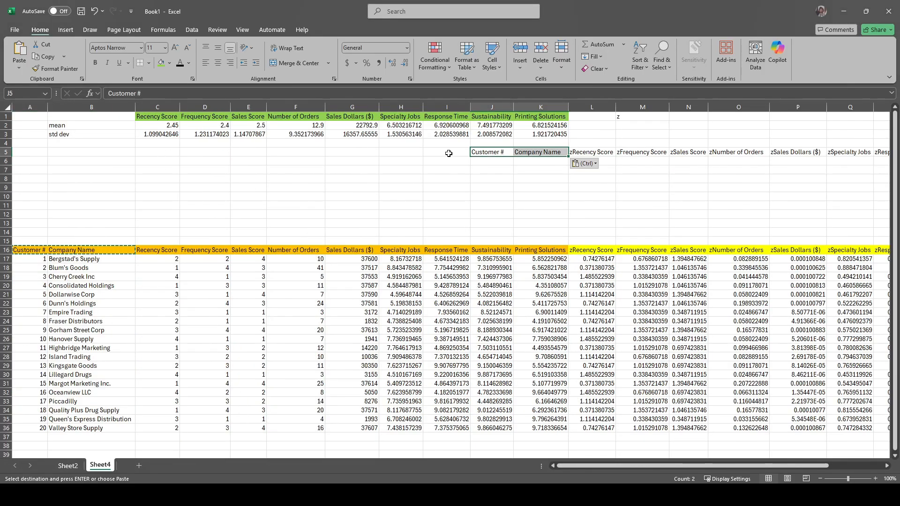
Step: Add the heading "Cluster No." in I5 and number I6:I10 and J6:J10 from 1 to 5
left_click(449, 153)
type("Cluster No.")
key("Return")
type("1")
key("Return")
type("2")
key("Return")
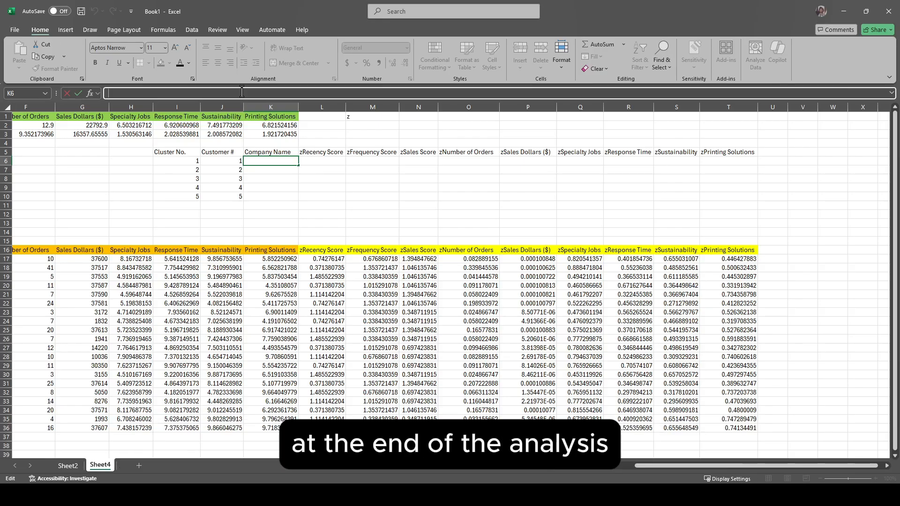
Step: Start a VLOOKUP formula in K6 under Company Name, using $J6 as the lookup value with only its column locked
type("=vlo")
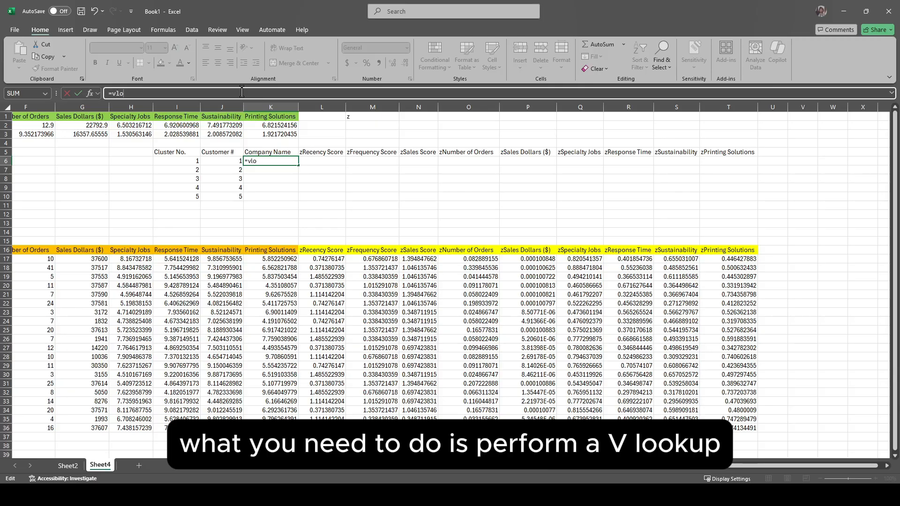
type("ok")
key("Tab")
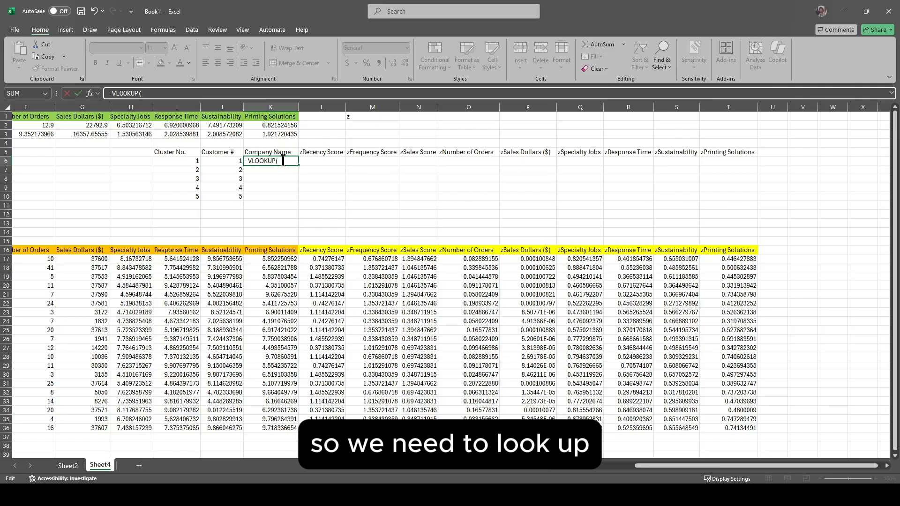
left_click(227, 162)
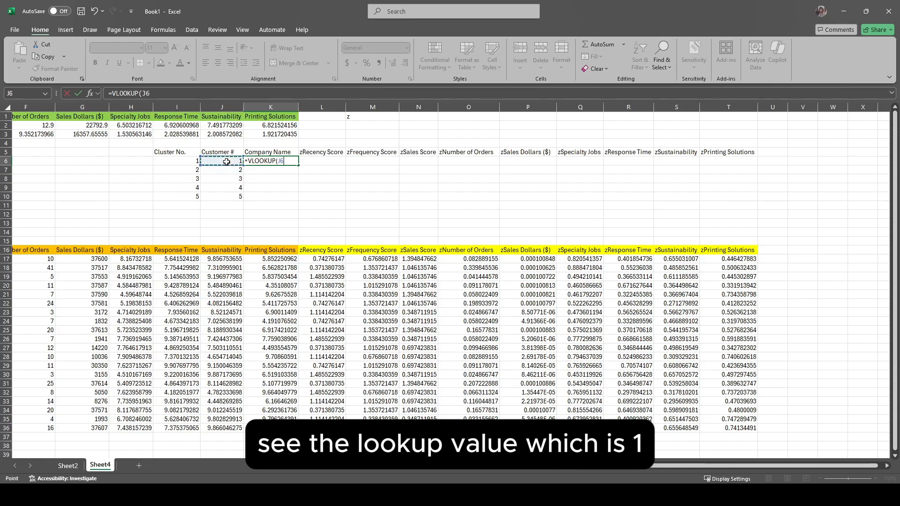
key("F4")
key("F4")
key("F4")
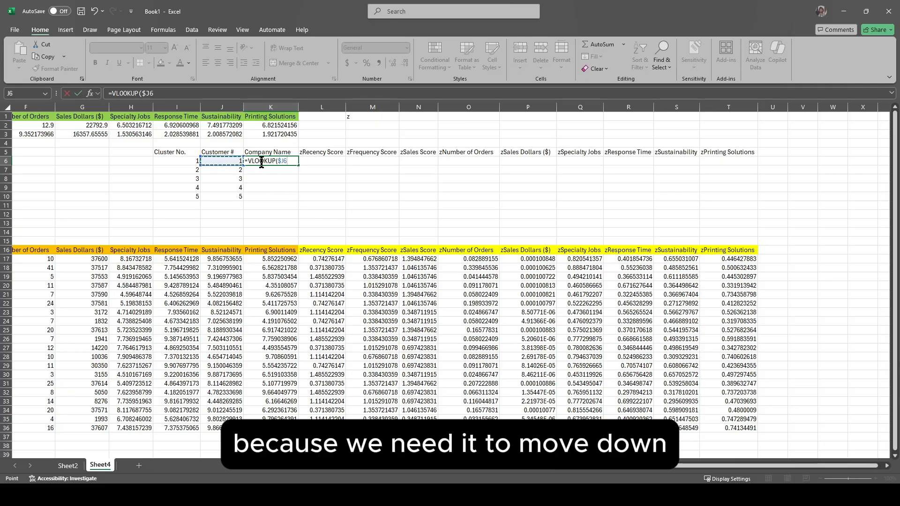
Step: Complete the VLOOKUP in K6 with the locked table array $A$17:$T$36, column index 2 and an exact match of FALSE
type(",")
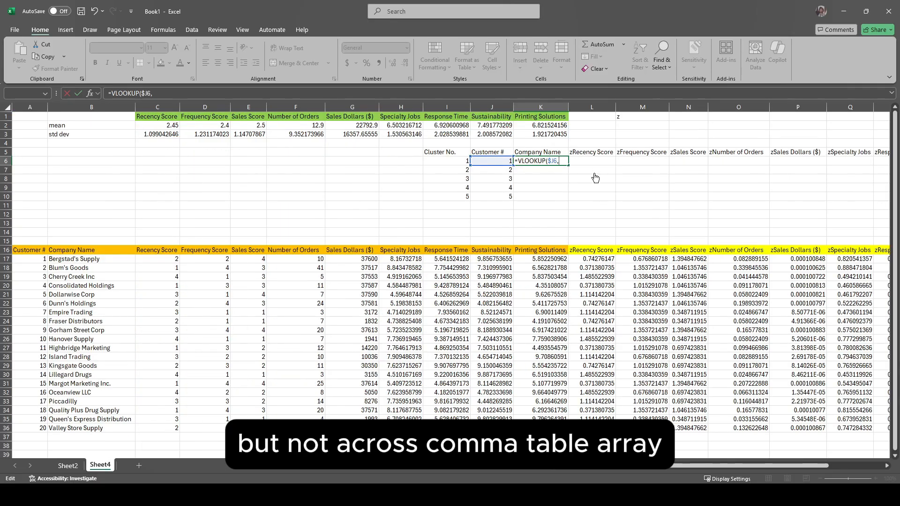
left_click_drag(27, 260, 833, 427)
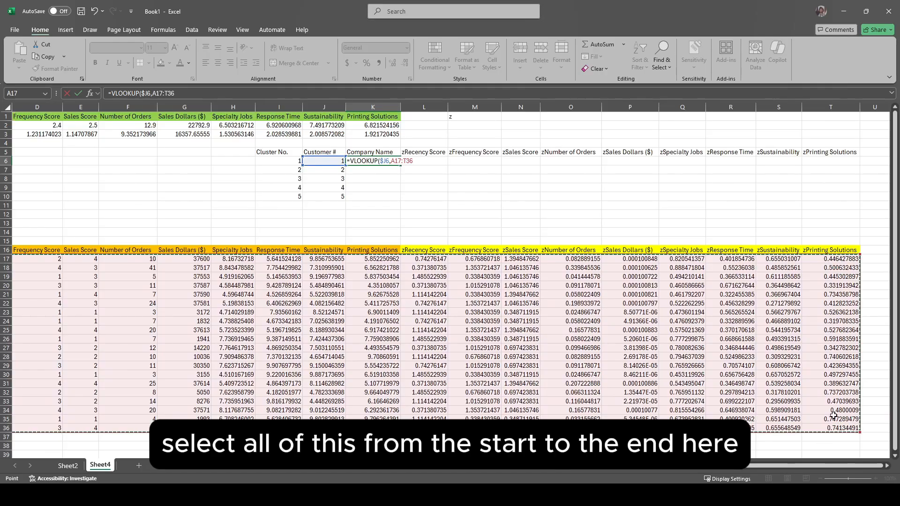
key("F4")
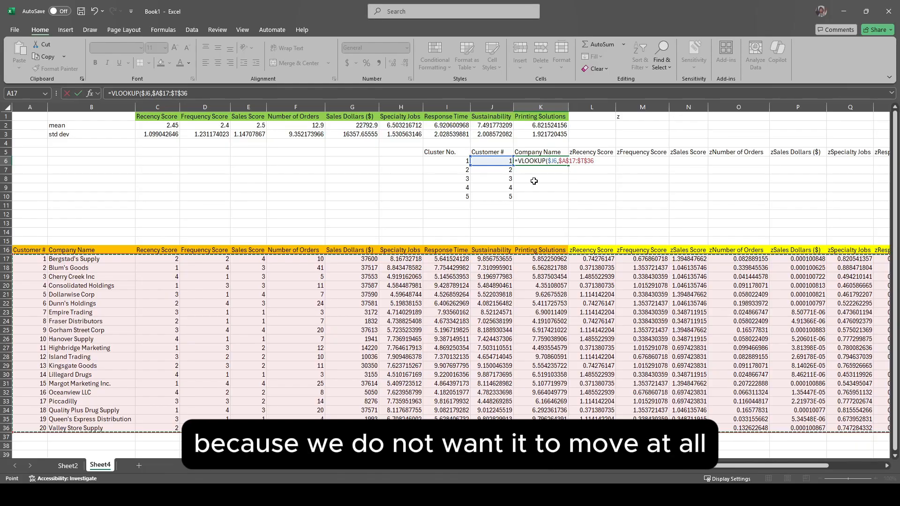
type(",")
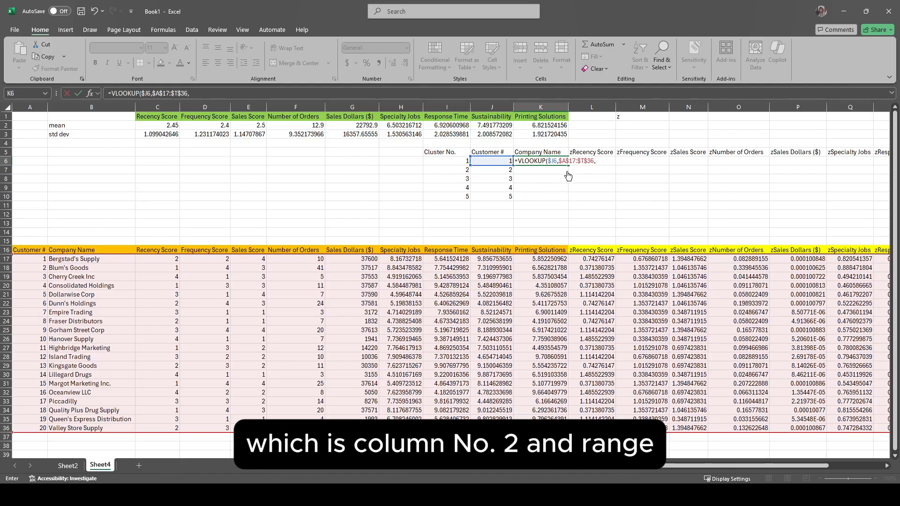
type("2,")
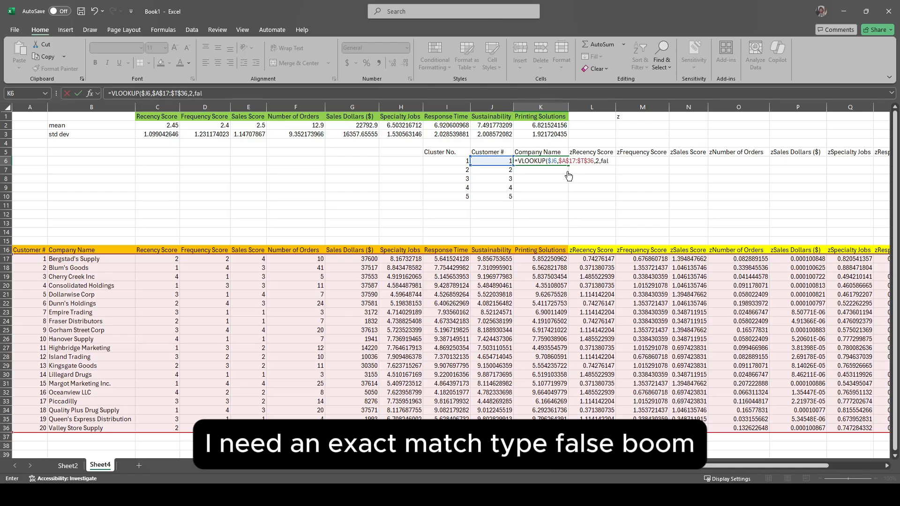
type("FALSE")
key("Return")
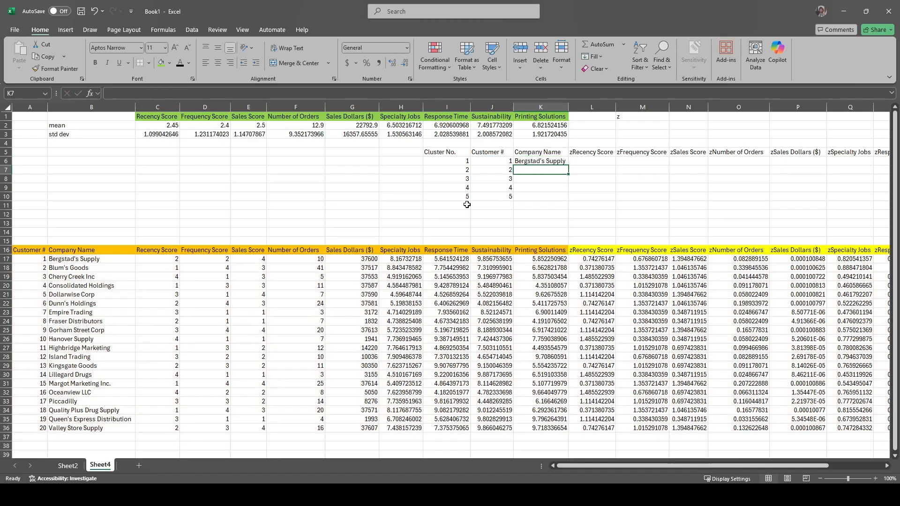
Step: Check the customer number in J6 and review the column index in the VLOOKUP formula in K6
left_click(497, 159)
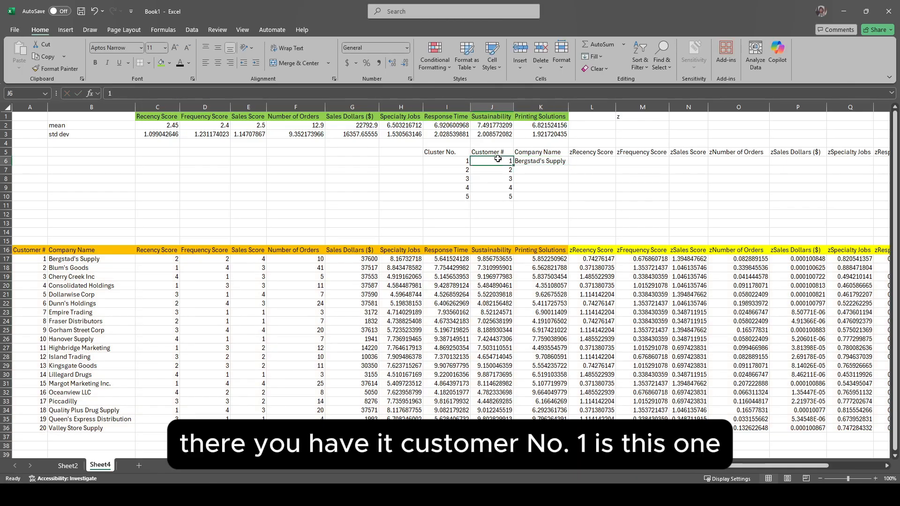
left_click(552, 162)
double_click(551, 161)
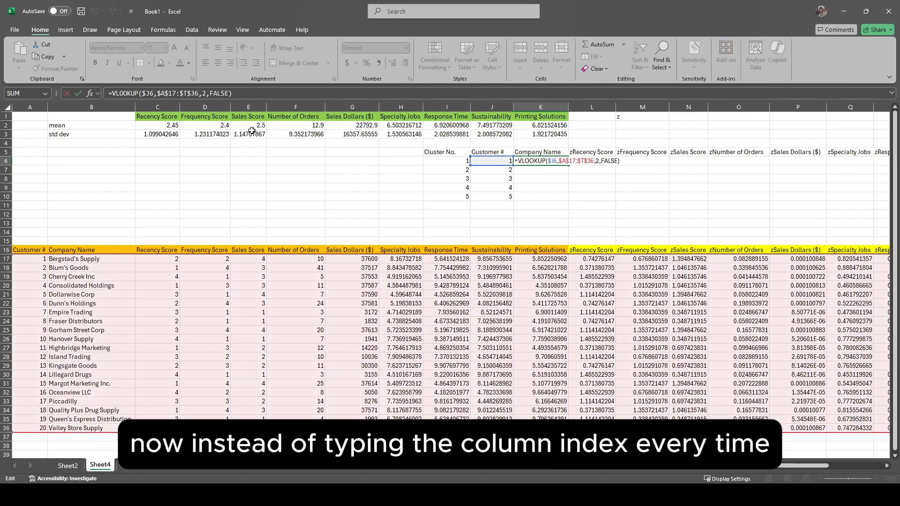
left_click(205, 93)
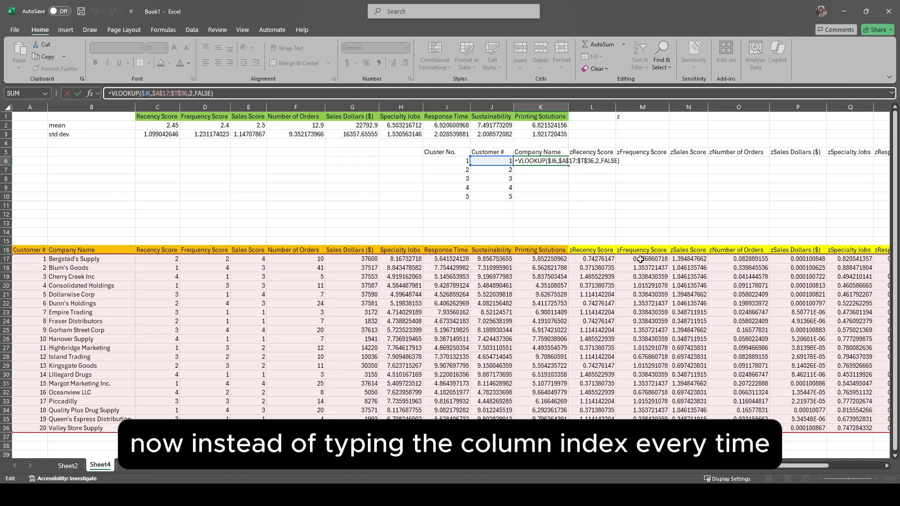
key("ctrl+Return")
Step: Enter the lookup column numbers in row 4 above the cluster headings: 1 in J4, 2 in K4 and 12 to 20 in L4:T4
left_click(496, 143)
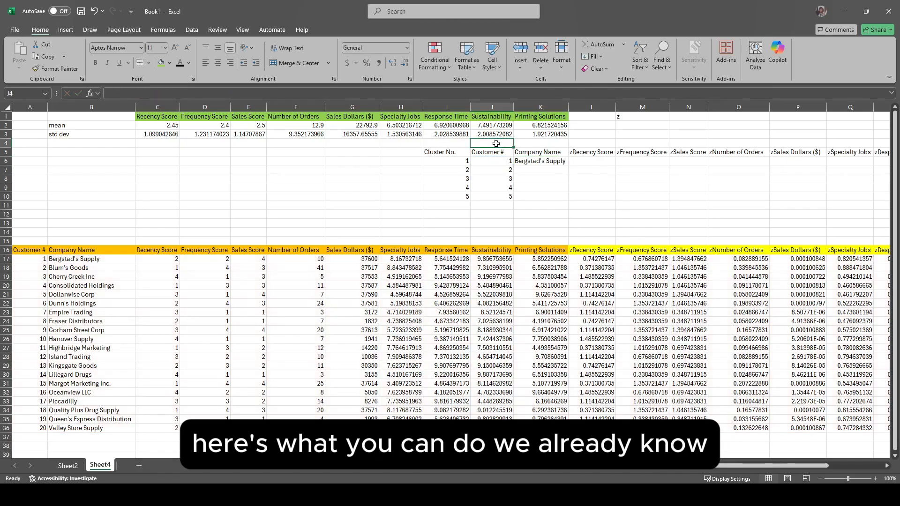
type("1")
key("Tab")
type("2")
key("Tab")
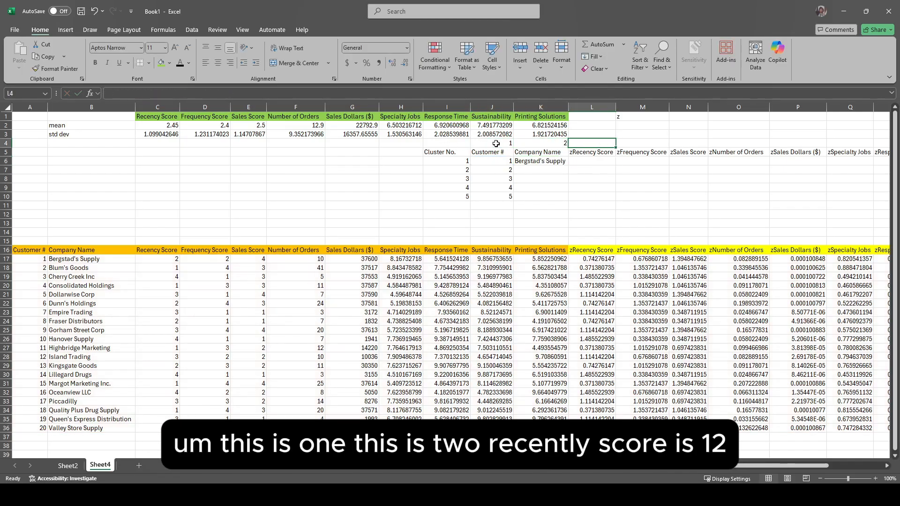
left_click(589, 251)
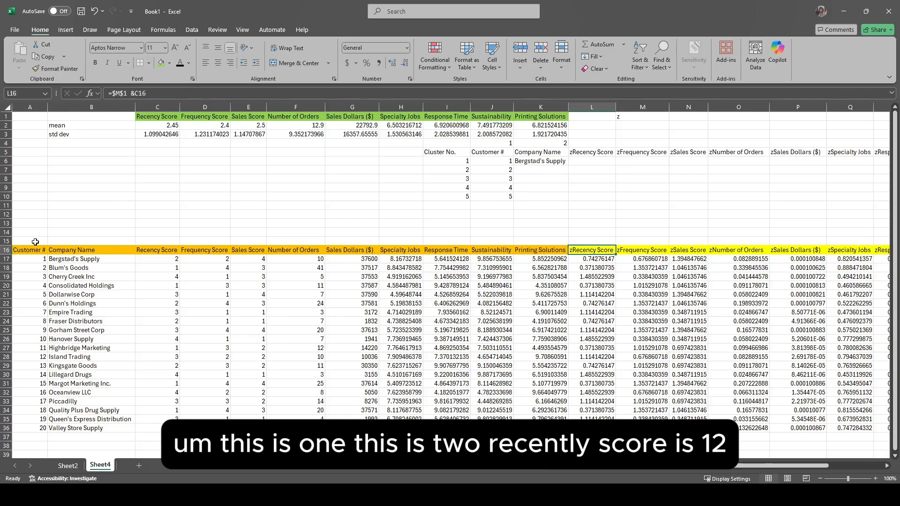
left_click(591, 143)
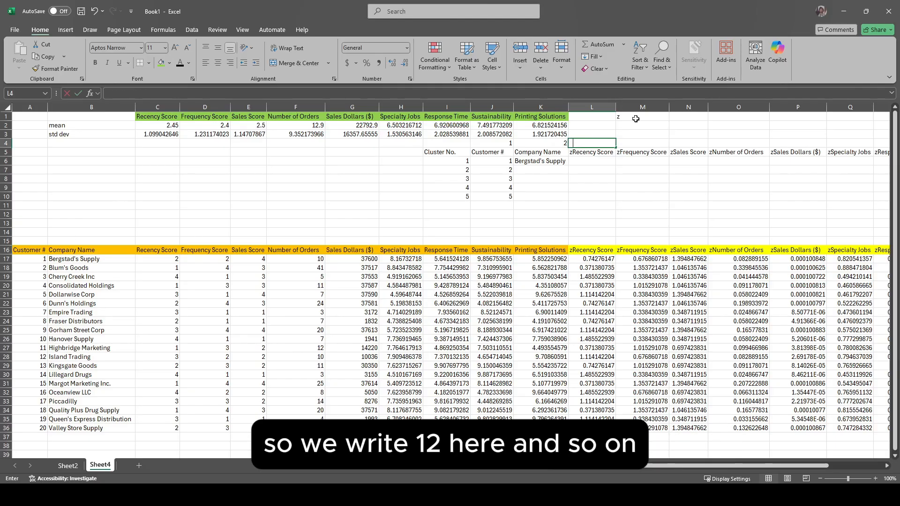
type("12")
key("Tab")
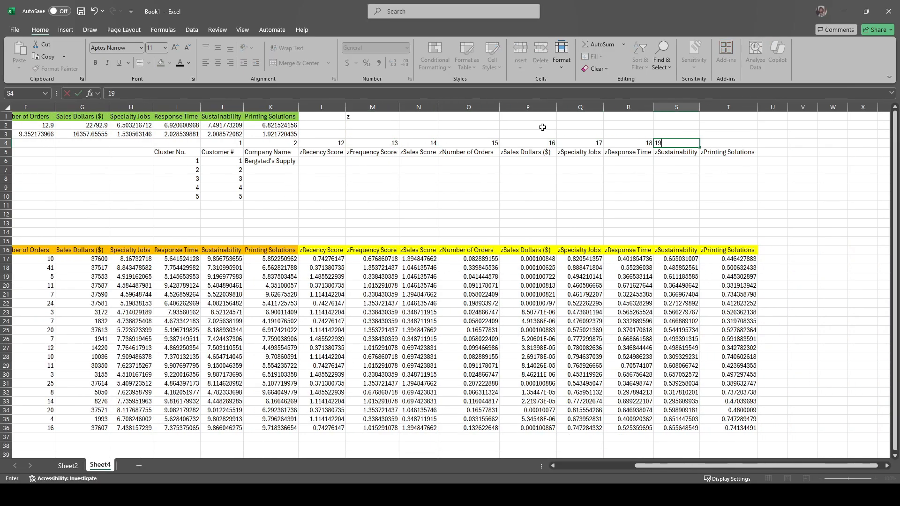
Step: Replace the fixed column index in the K6 VLOOKUP with K$4, locking only the row
left_click(271, 169)
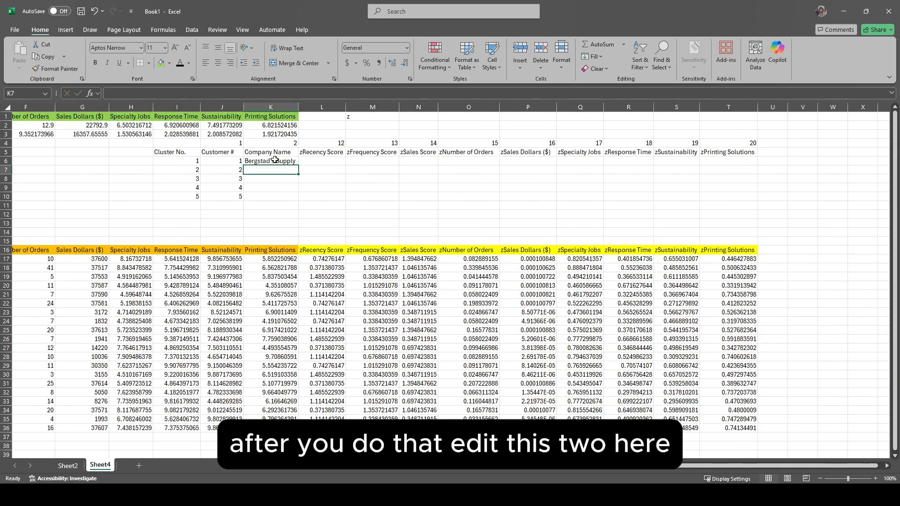
double_click(275, 159)
key("BackSpace")
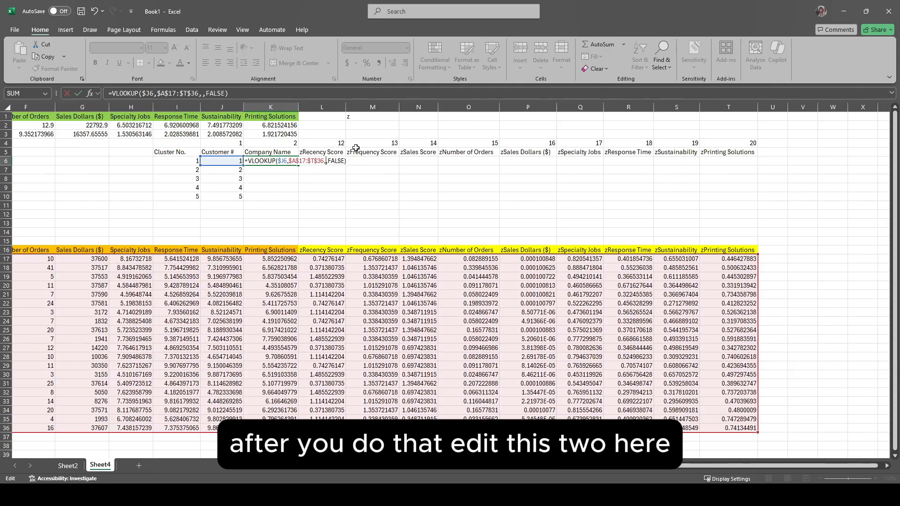
left_click(280, 143)
left_click(192, 93)
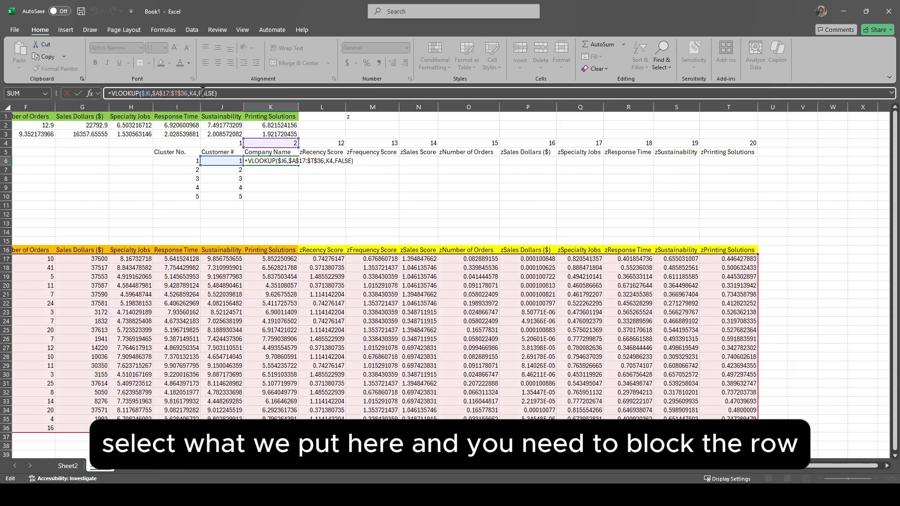
key("F4")
key("F4")
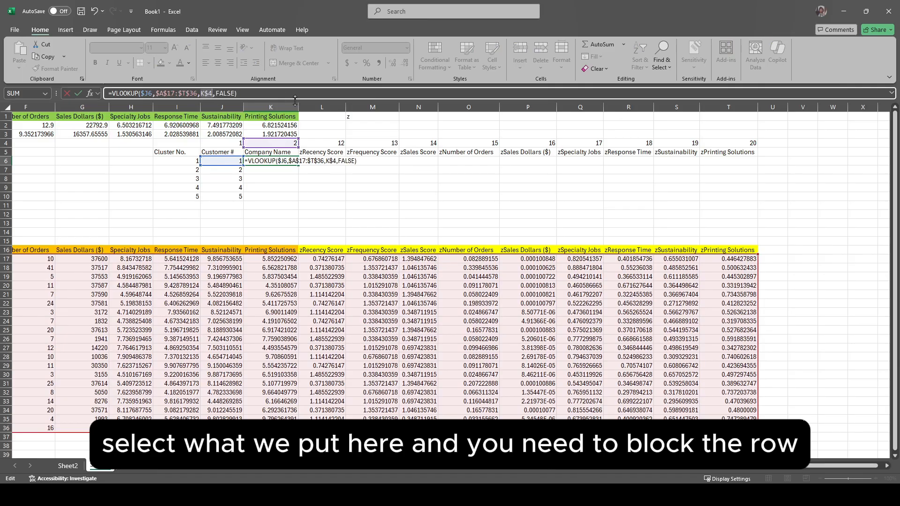
key("Return")
Step: Fill the K6 VLOOKUP formula across to T6 and down through row 10
left_click(282, 161)
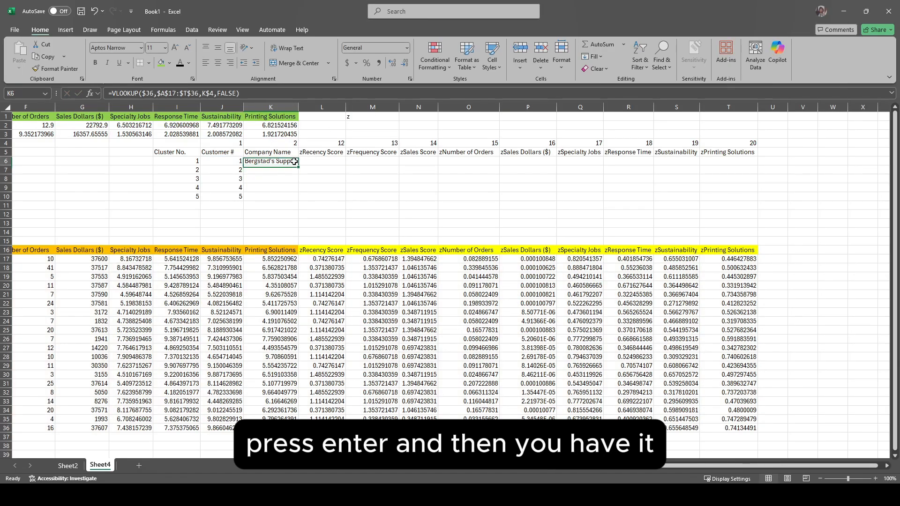
left_click_drag(298, 165, 756, 162)
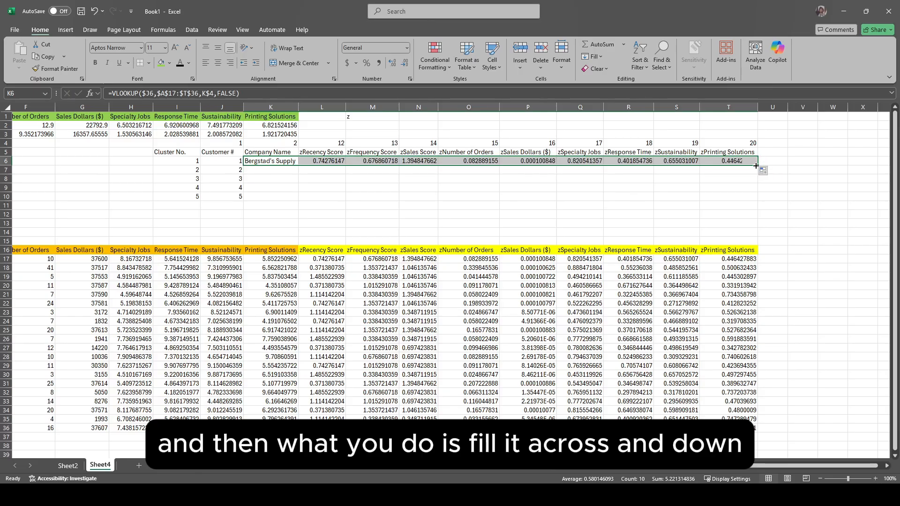
double_click(757, 165)
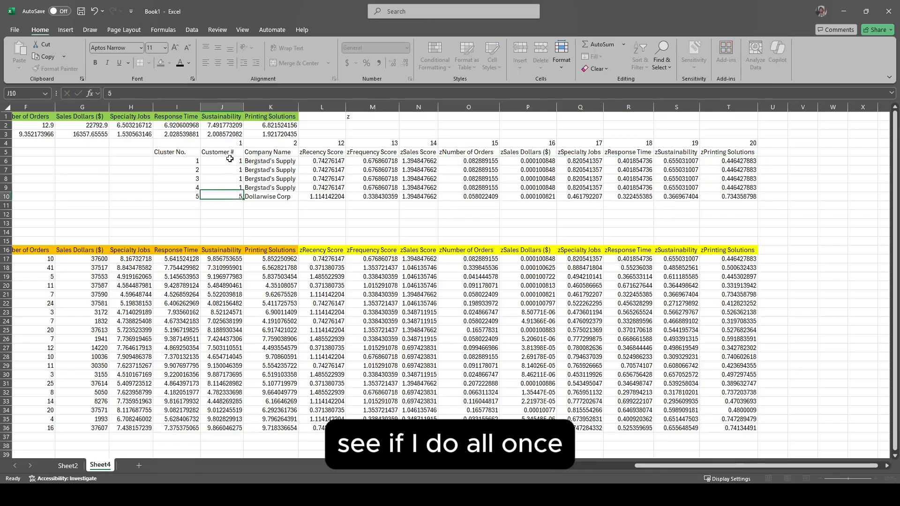
Step: Test the lookups by setting all customer numbers in J6:J10 to 1 and compare the results with the z-scores in row 17
key("Return")
key("Up")
type("1")
key("Return")
key("Up")
key("Up")
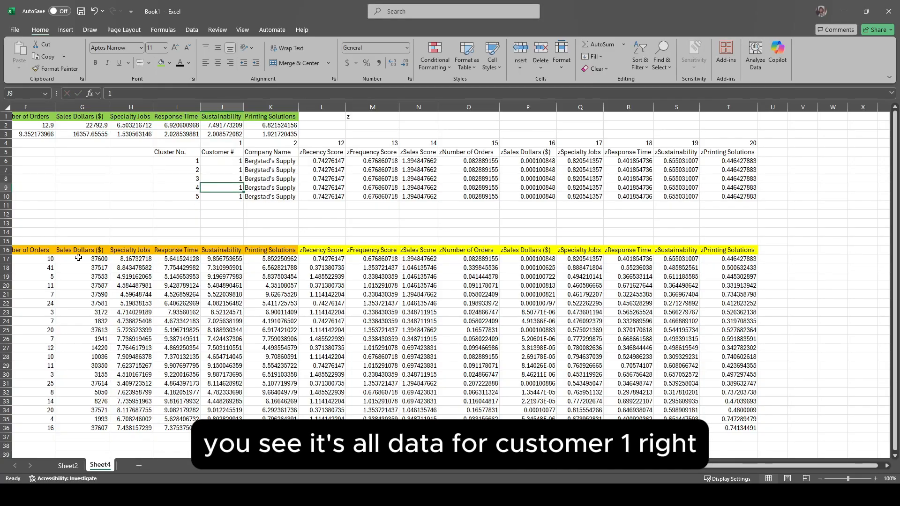
scroll(80, 259, "left", 5)
scroll(308, 257, "right", 5)
left_click_drag(324, 259, 728, 259)
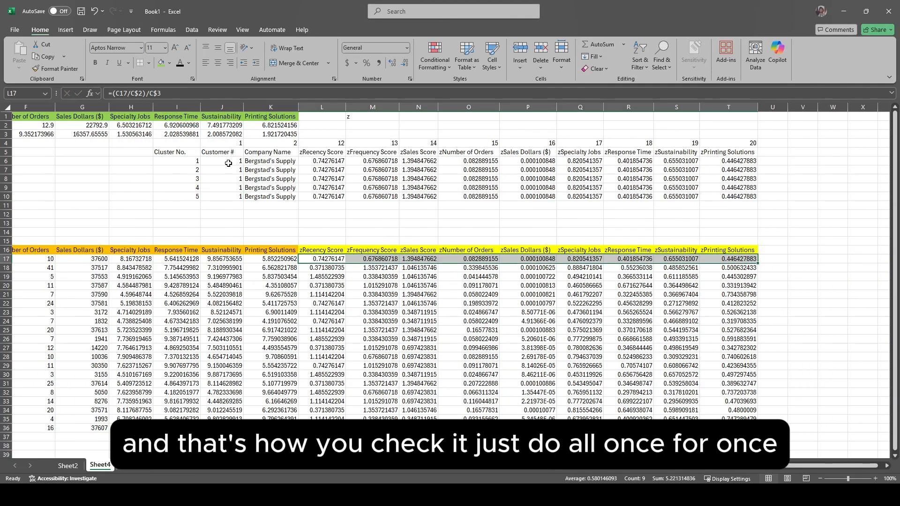
Step: Restore the customer numbers 1 to 5 in J6:J10
left_click(228, 162)
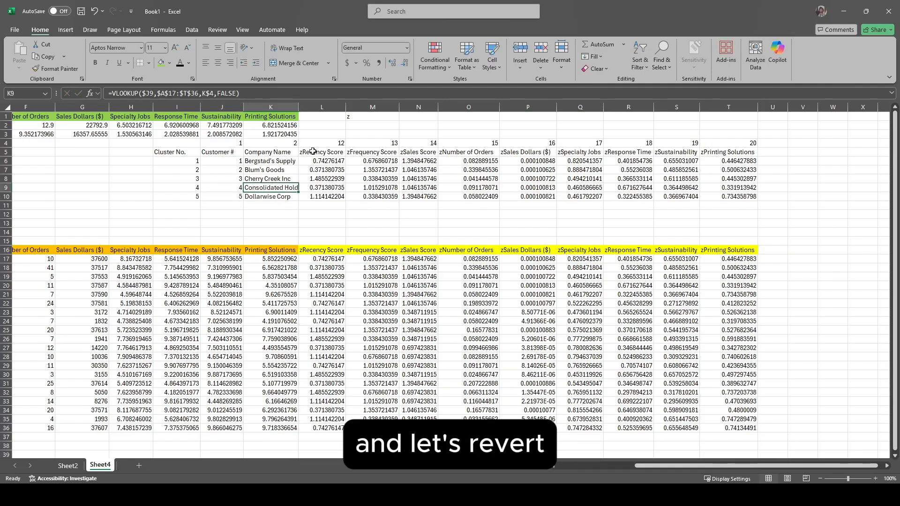
left_click(315, 196)
scroll(315, 197, "right", 3)
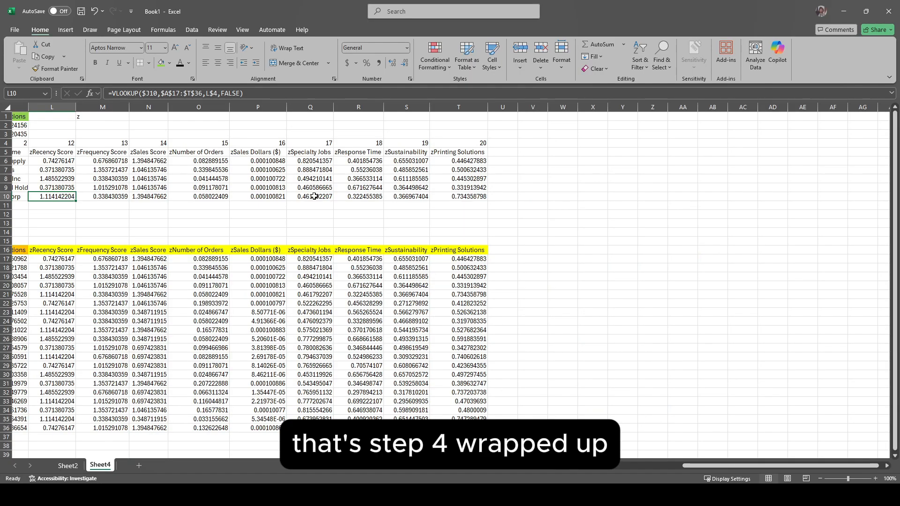
scroll(315, 197, "left", 2)
Step: Add the heading "Sum diff Cluster 1" in U16, beside zPrinting Solutions
left_click(629, 213)
scroll(629, 213, "right", 6)
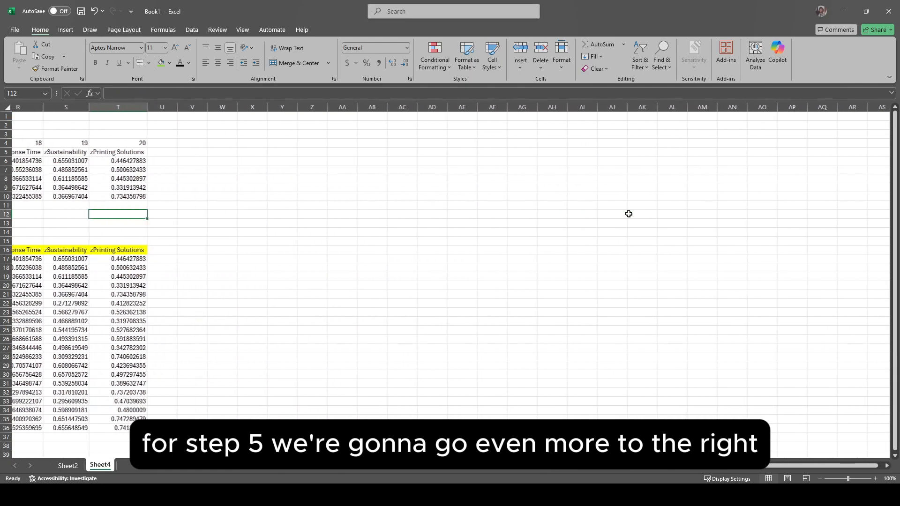
scroll(146, 250, "left", 8)
scroll(237, 250, "right", 7)
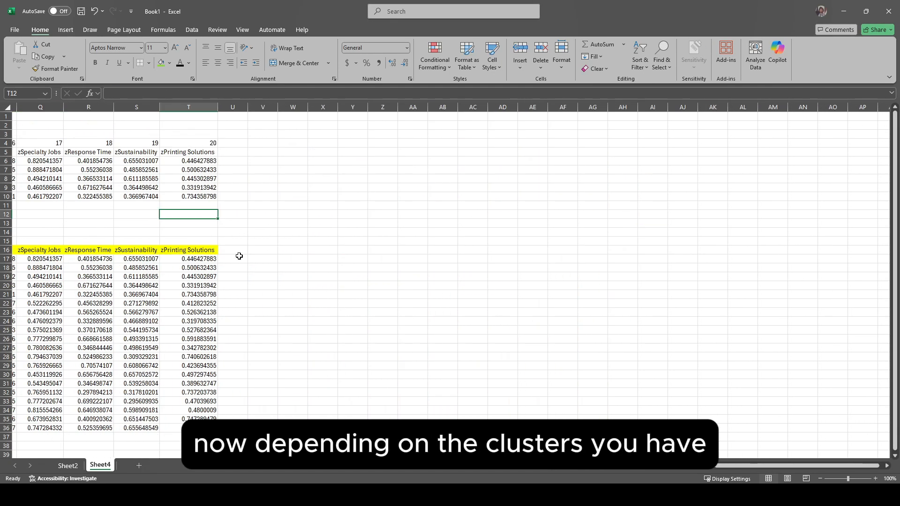
left_click(232, 250)
type("S")
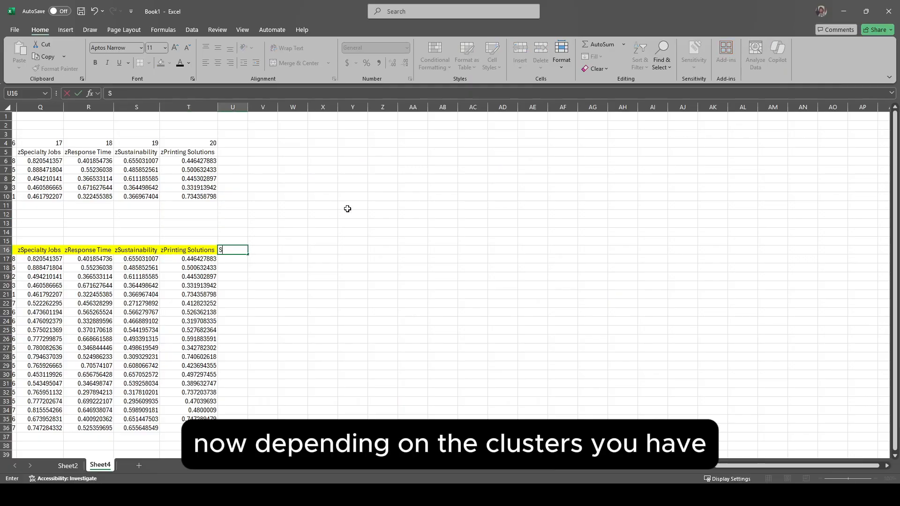
type("um diff")
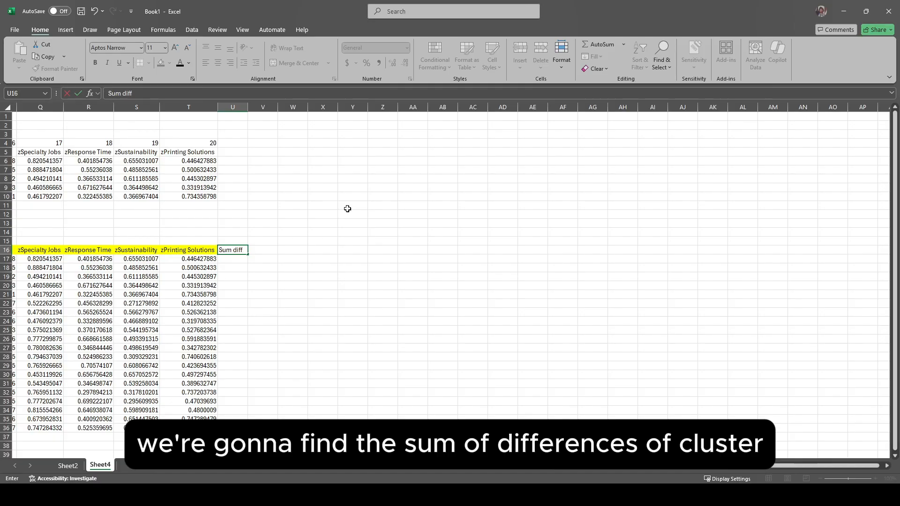
type(" Cluster 1")
key("Return")
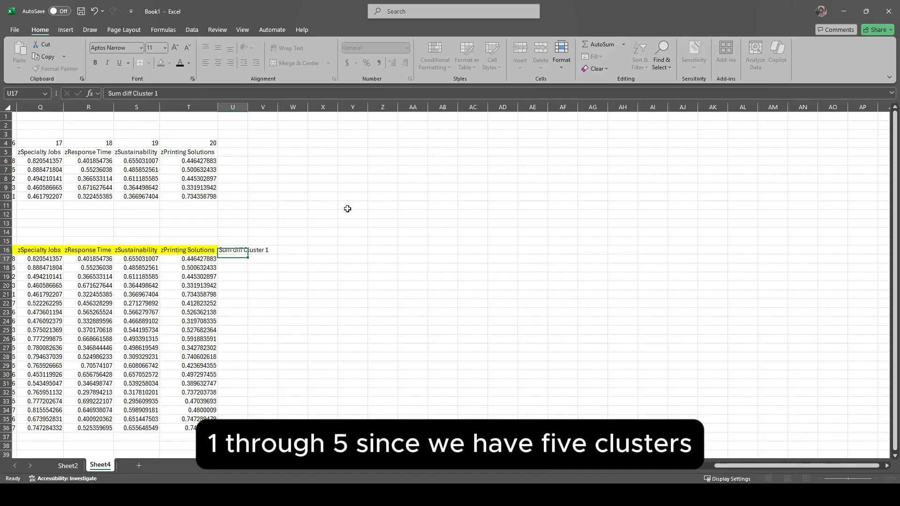
Step: Extend the heading across V16:Y16 for Sum diff Cluster 2 to 5 and widen columns U:Y to fit
left_click(238, 250)
left_click_drag(248, 254, 373, 255)
left_click(233, 108)
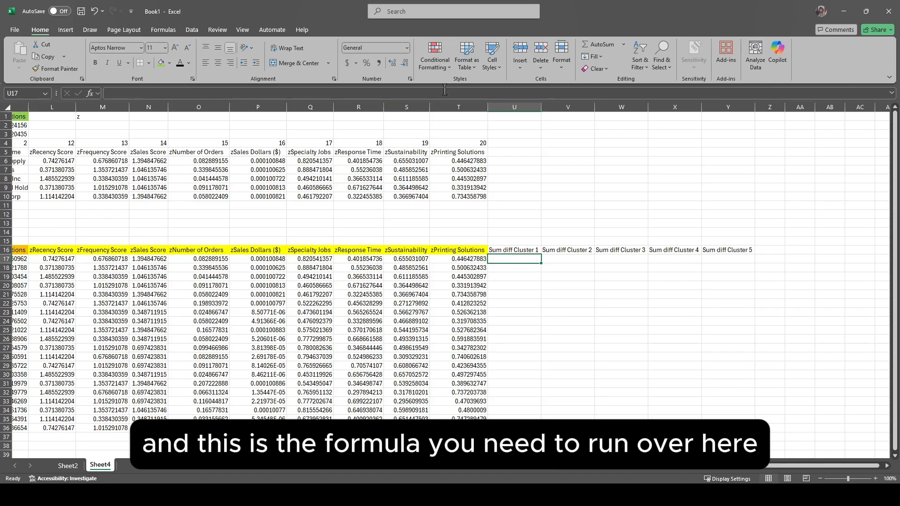
Step: Start a SUMXMY2 formula in U17 with the first customer's z-scores $L17:$T17, locking only the columns
left_click(156, 92)
type("=sumxmy")
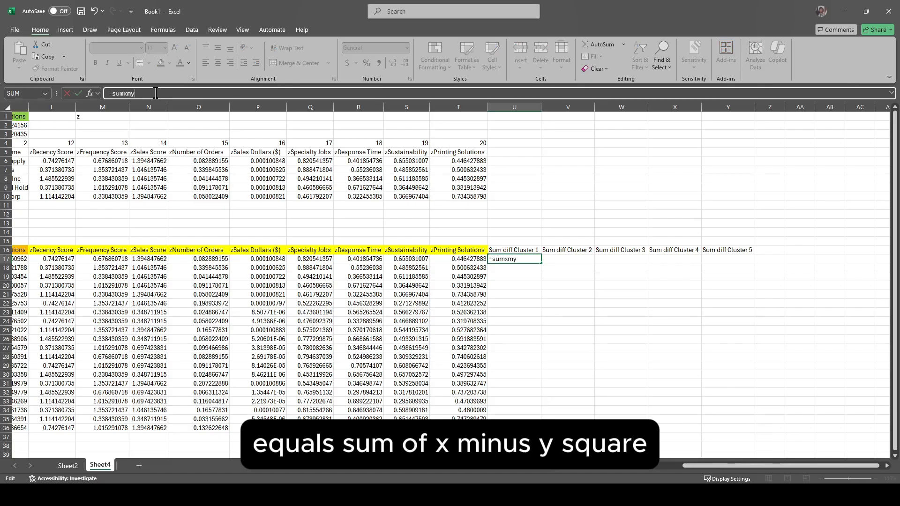
type("2(")
left_click_drag(42, 259, 453, 259)
key("F4")
key("F4")
key("F4")
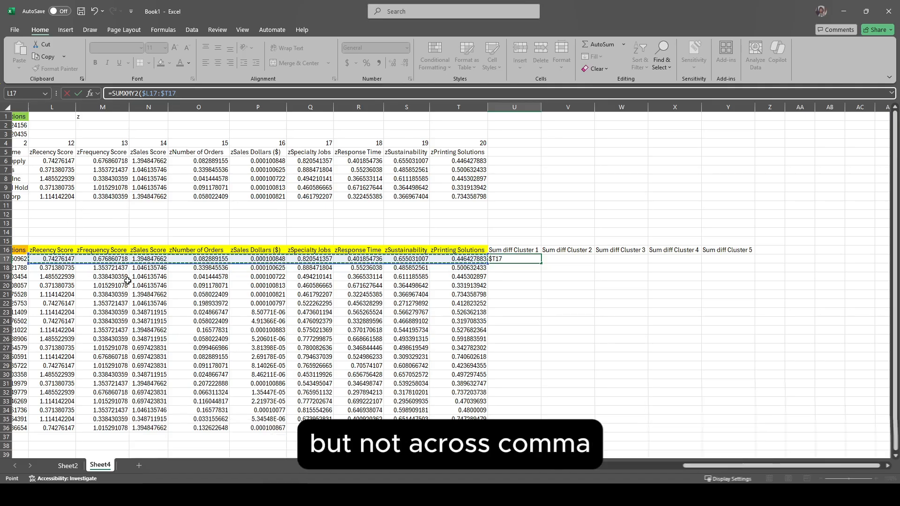
Step: Finish the U17 formula with the fully locked first-cluster z-scores $L$6:$T$6 as the second array
type(",")
left_click_drag(139, 161, 553, 159)
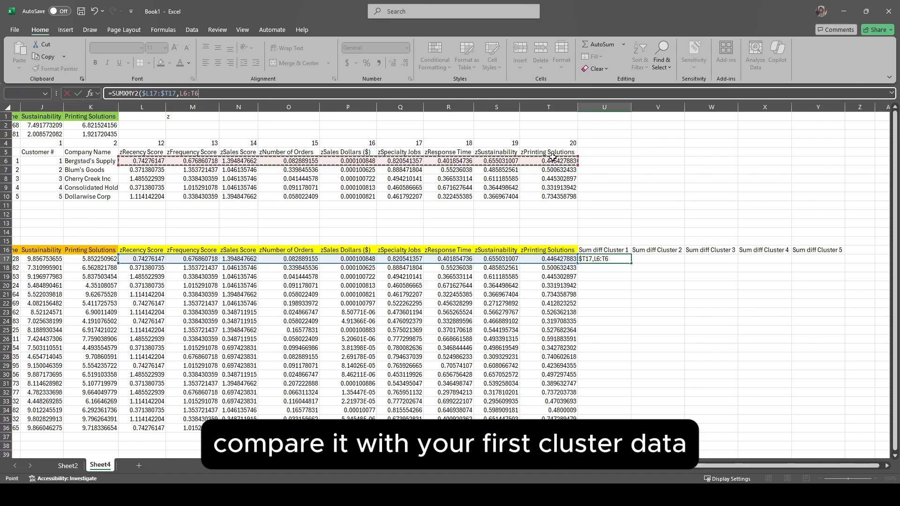
key("F4")
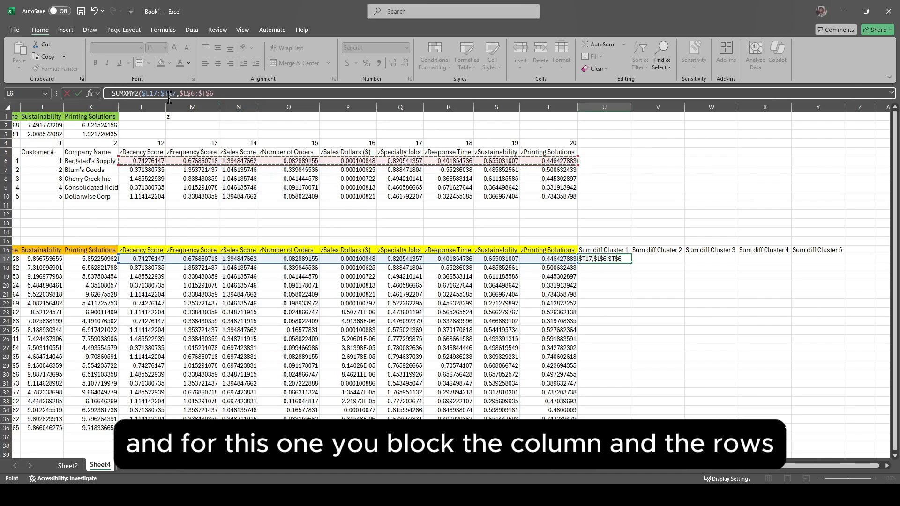
key("Return")
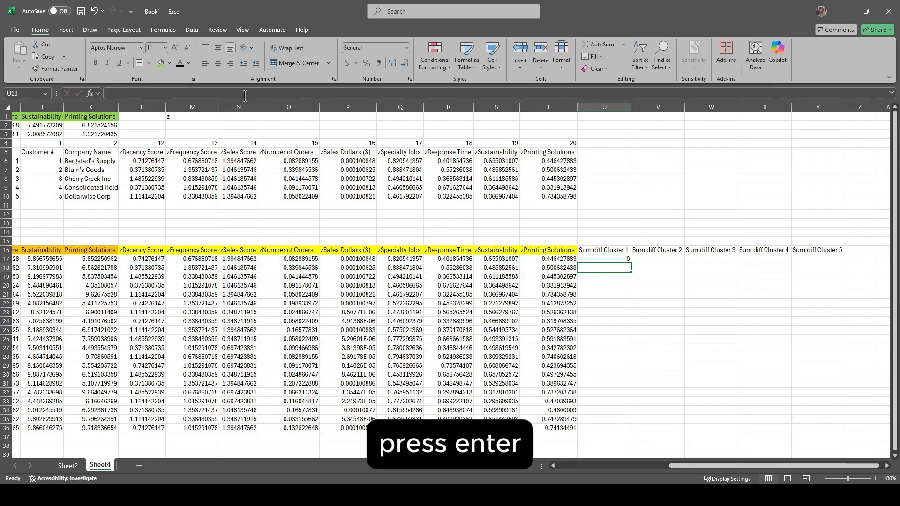
Step: Copy the U17 SUMXMY2 formula across V17:Y17 and check which cells its two arrays reference
left_click(605, 259)
left_click_drag(631, 263, 838, 263)
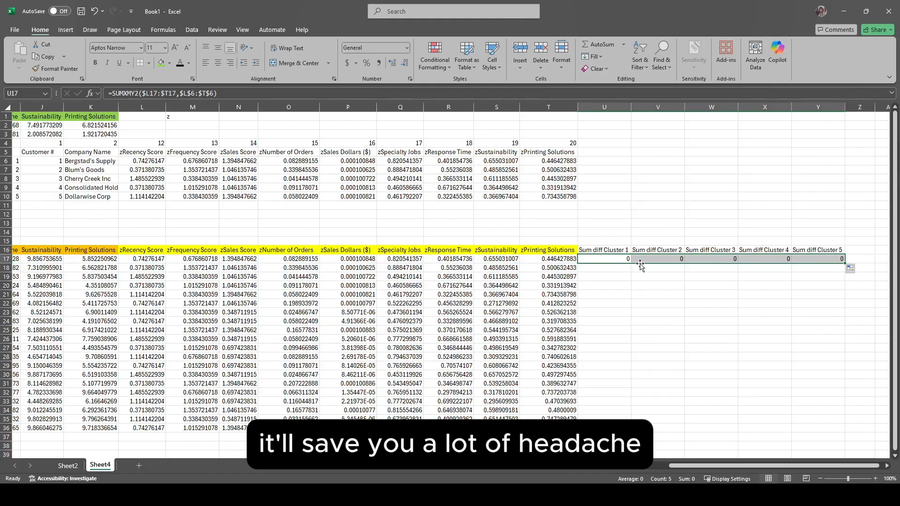
double_click(607, 259)
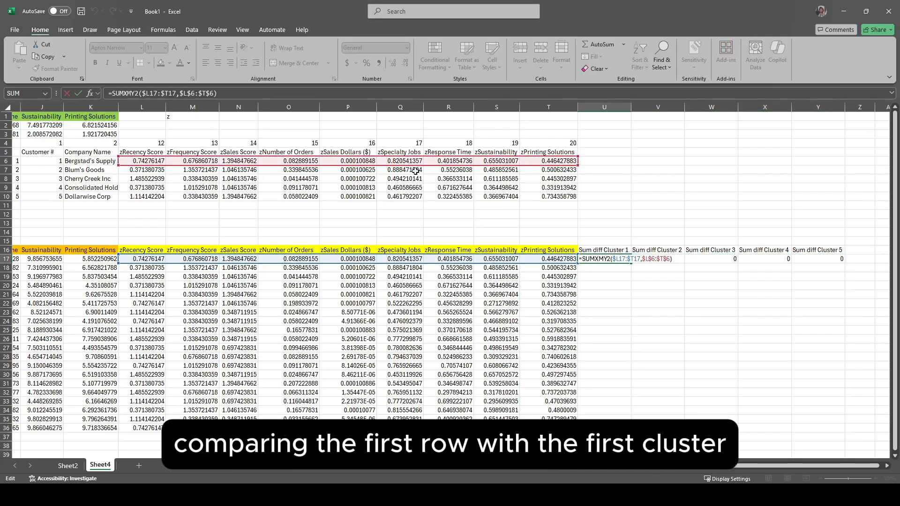
key("Escape")
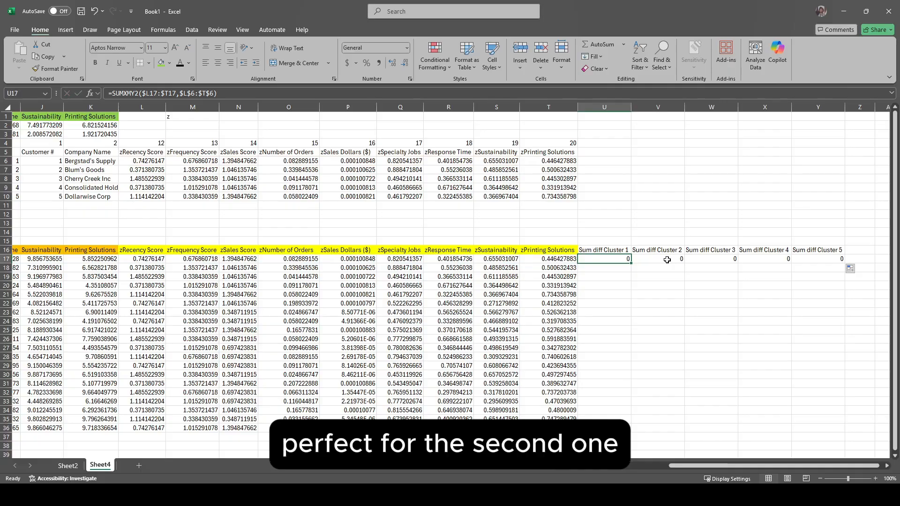
Step: Change the second array in V17:Y17 to the matching z-scores of clusters 2 to 5, in rows 7 to 10 of columns L:T
double_click(667, 260)
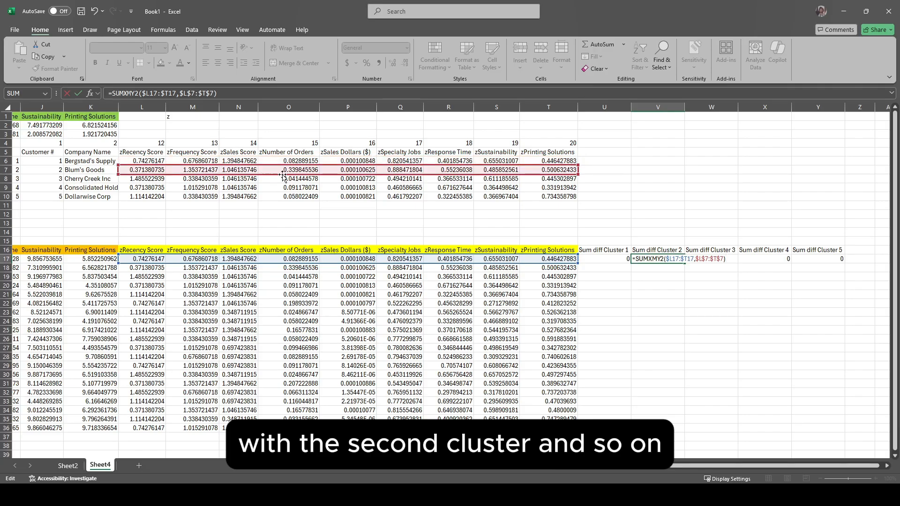
key("Return")
double_click(700, 259)
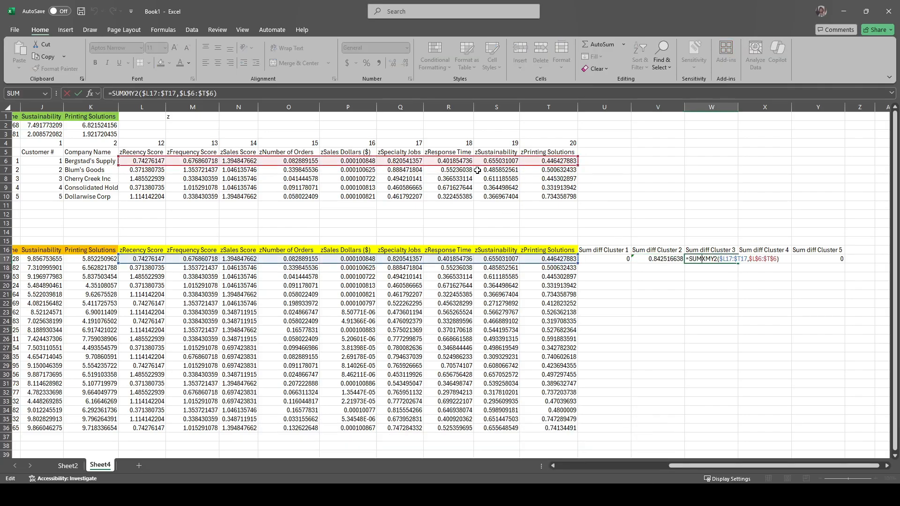
key("Return")
double_click(760, 259)
left_click_drag(478, 165, 540, 196)
key("Return")
double_click(822, 259)
key("Return")
Step: Fill the U17:Y17 formulas down through row 36 and check them with customer 1 in all five clusters
left_click_drag(605, 259, 793, 430)
left_click(554, 258)
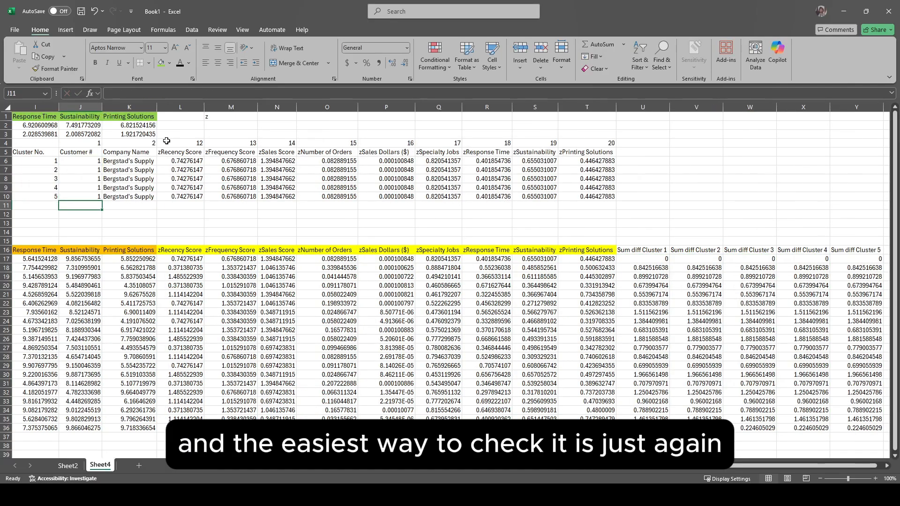
scroll(759, 393, "right", 3)
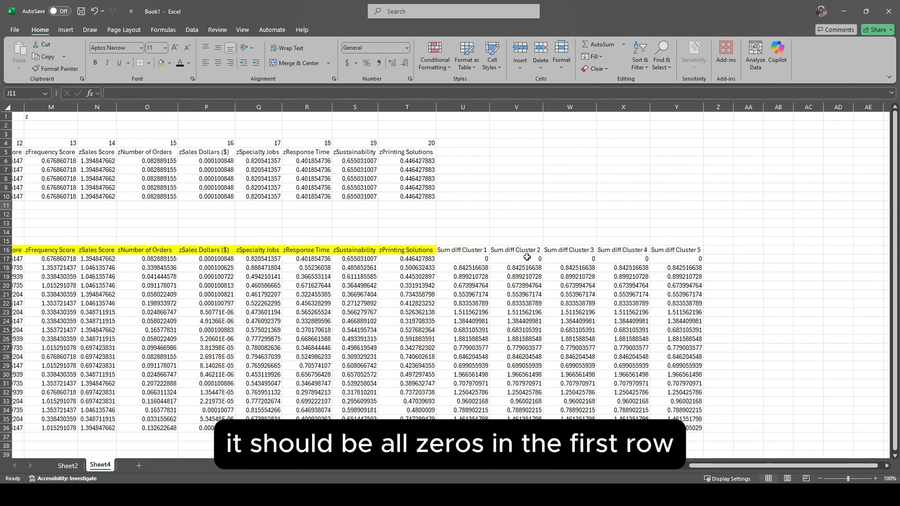
scroll(681, 256, "left", 3)
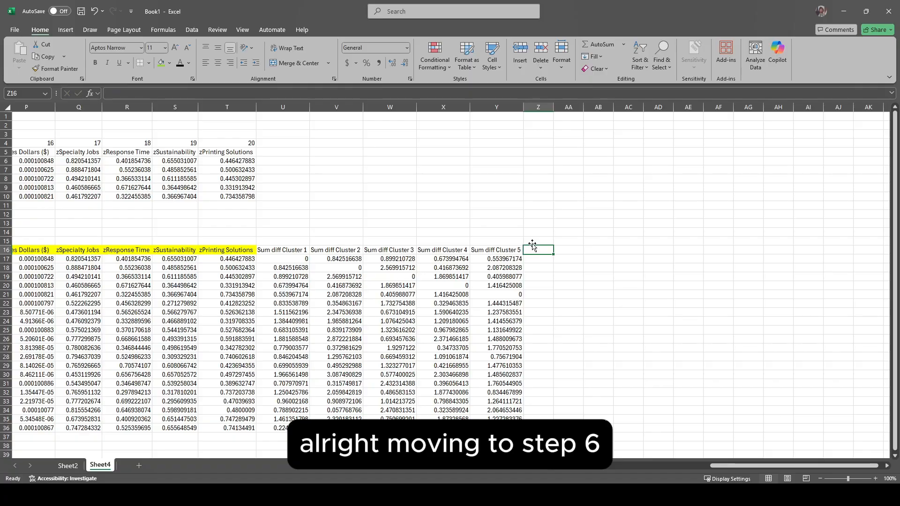
Step: Add the heading "Min distance:" in Z16, beside Sum diff Cluster 5
left_click_drag(307, 258, 507, 257)
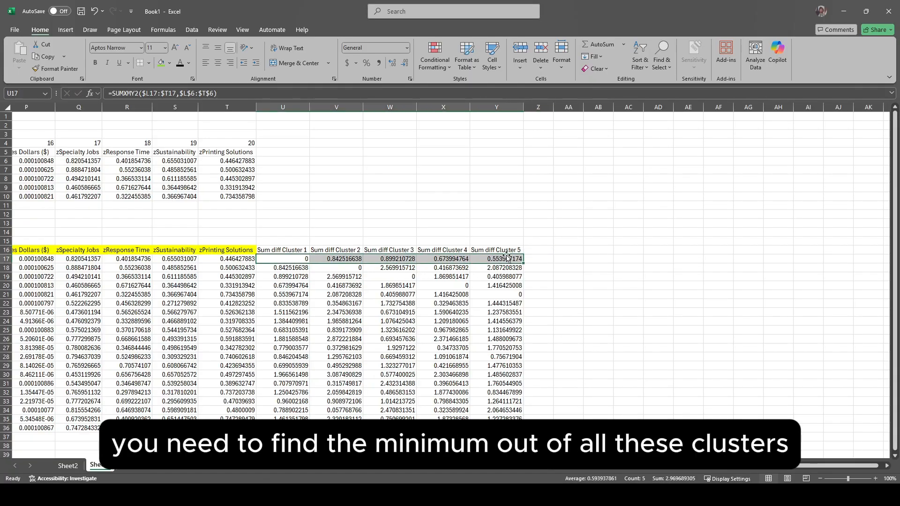
left_click(537, 249)
left_click(346, 93)
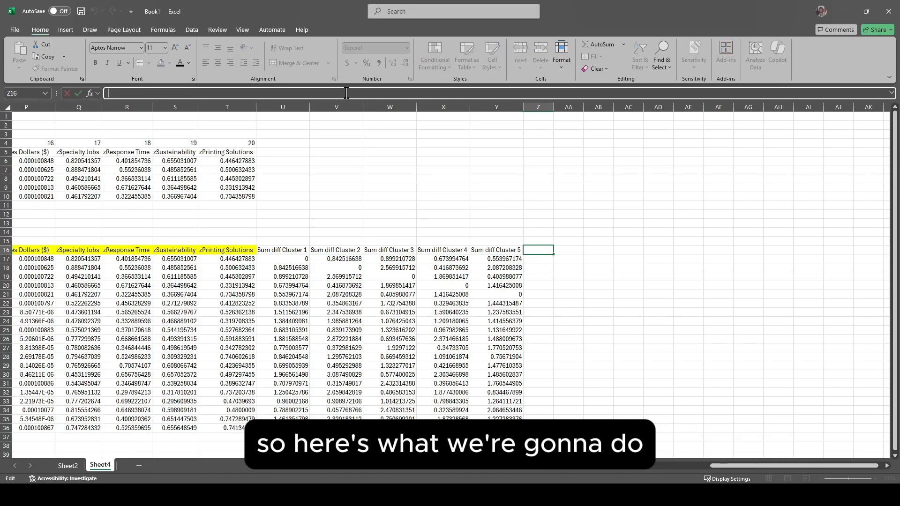
type("Min distance:")
key("Return")
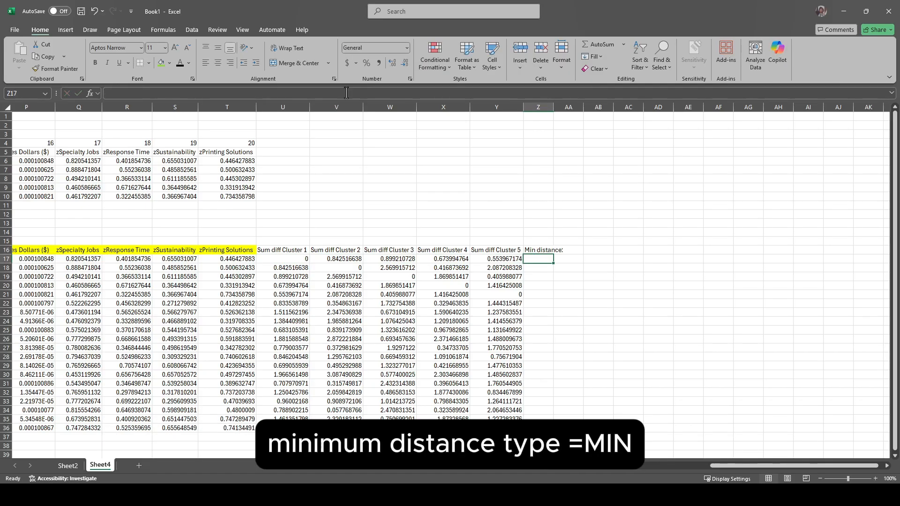
Step: Calculate each customer's smallest cluster difference with =MIN(U17:Y17) in Z17, and fill it down to row 36
type("=min")
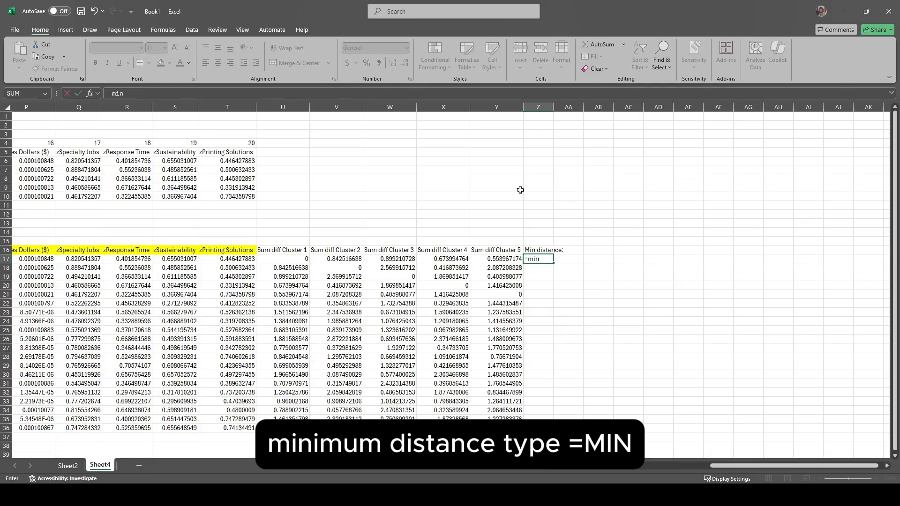
key("Tab")
left_click_drag(295, 258, 491, 258)
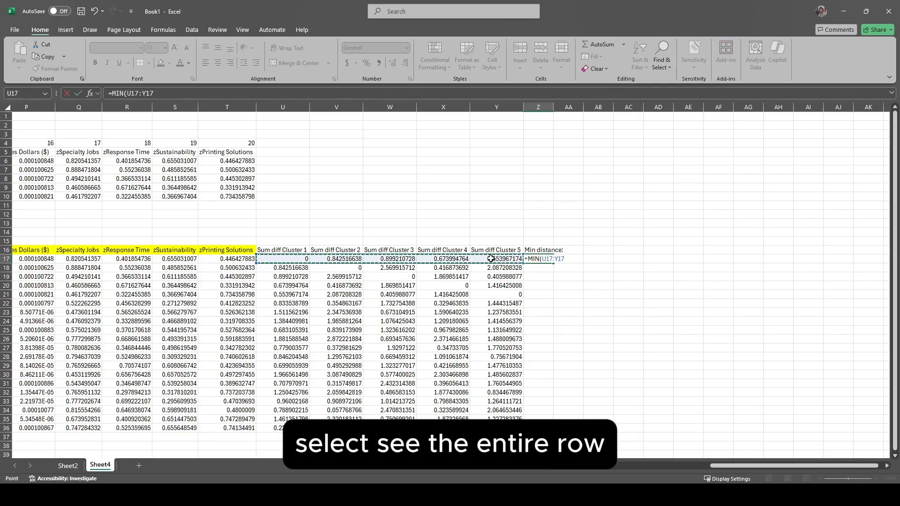
key("Return")
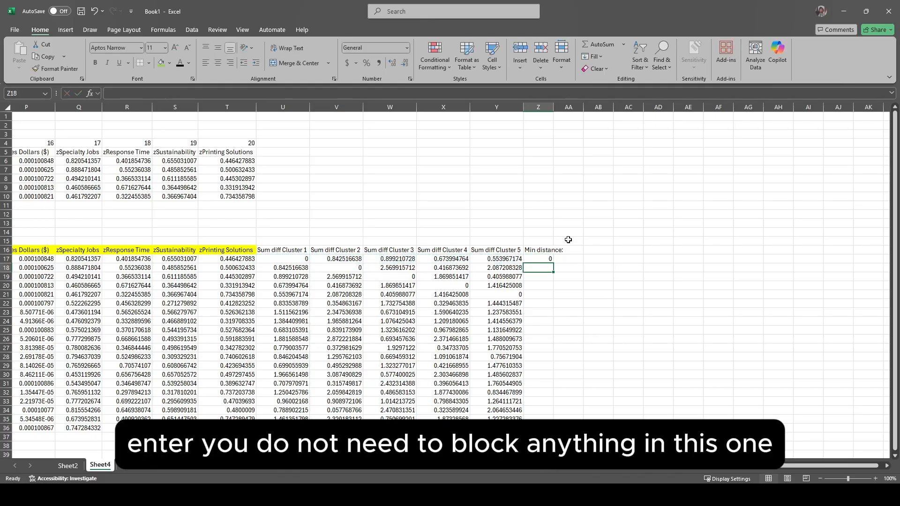
left_click(539, 258)
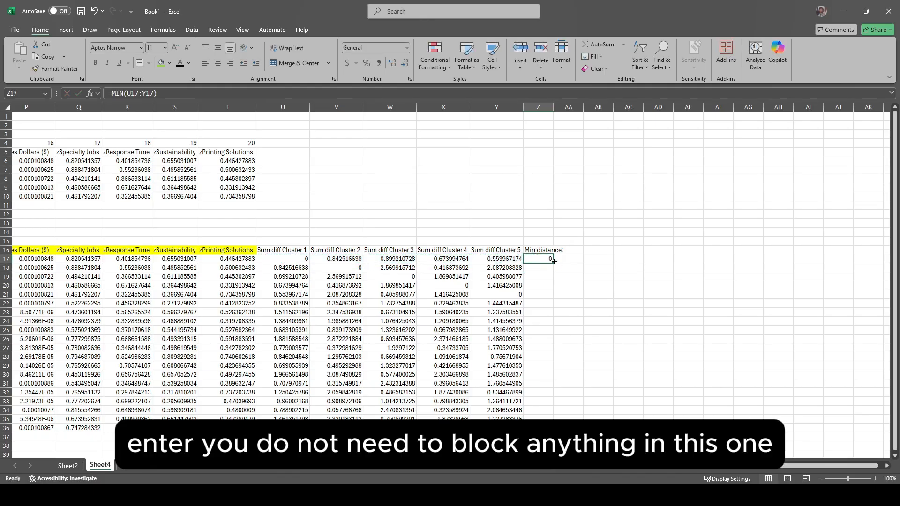
double_click(553, 262)
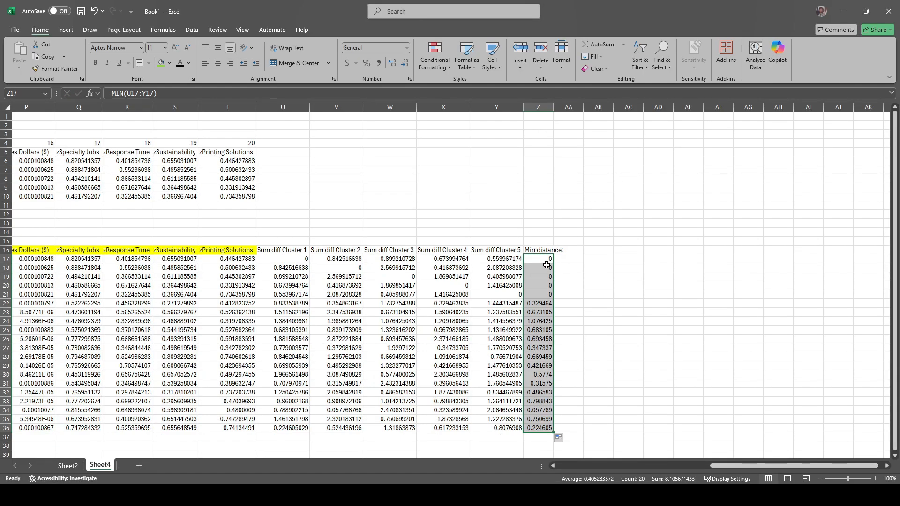
Step: Widen the Min distance column to fit its values and add the heading "Cluster match:" in AA16
left_click(500, 294)
left_click(541, 303)
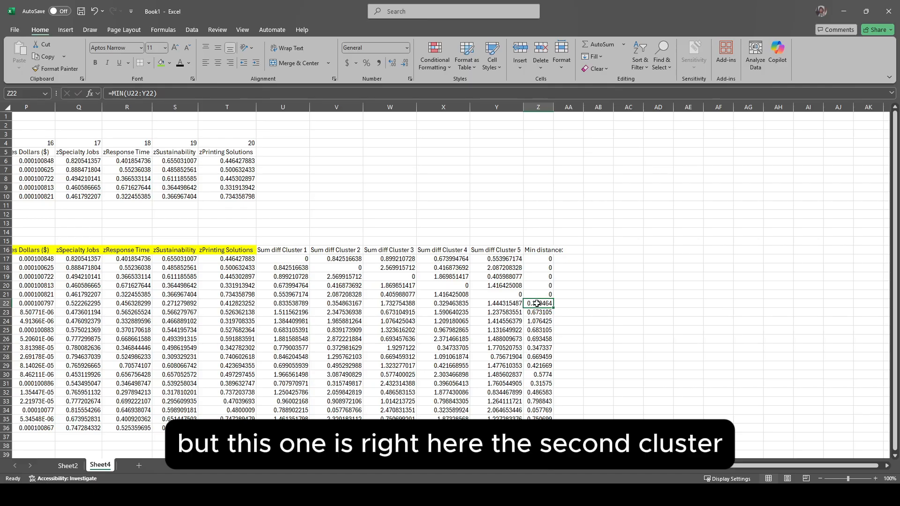
left_click(342, 304)
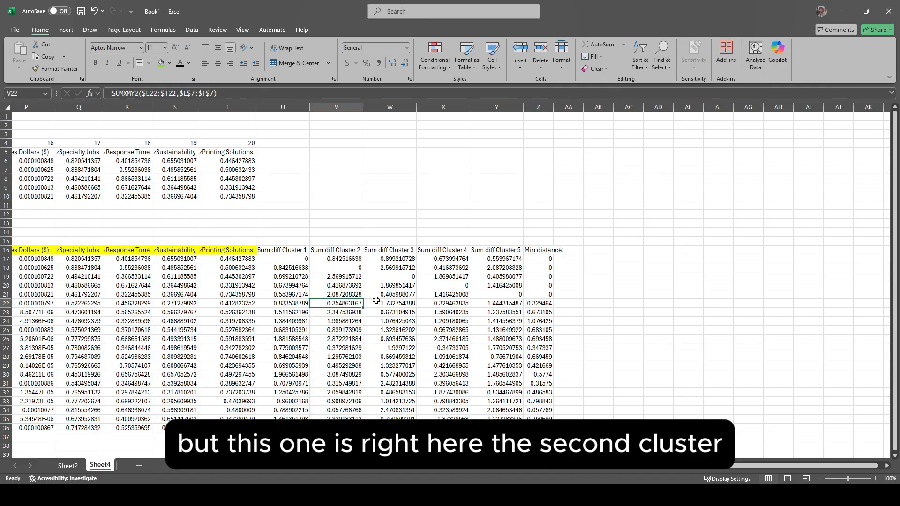
left_click(574, 249)
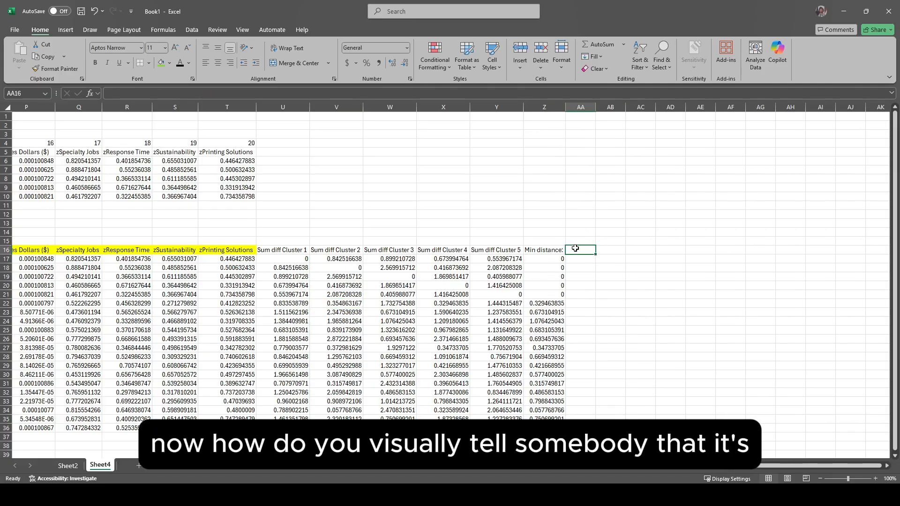
left_click(541, 304)
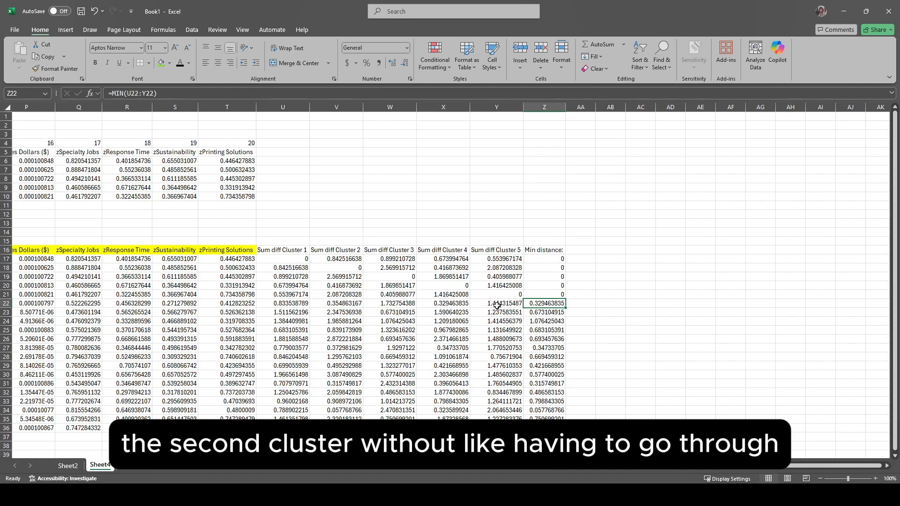
left_click(576, 249)
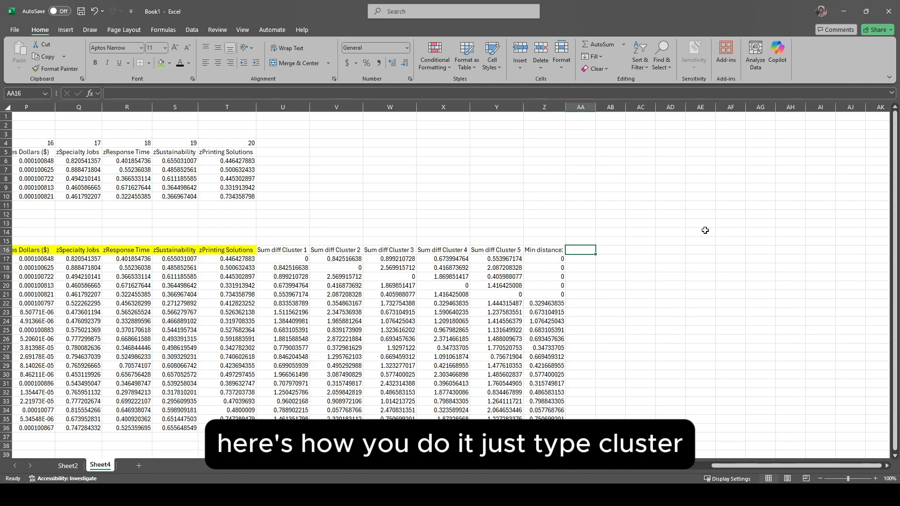
type("Cluster ma")
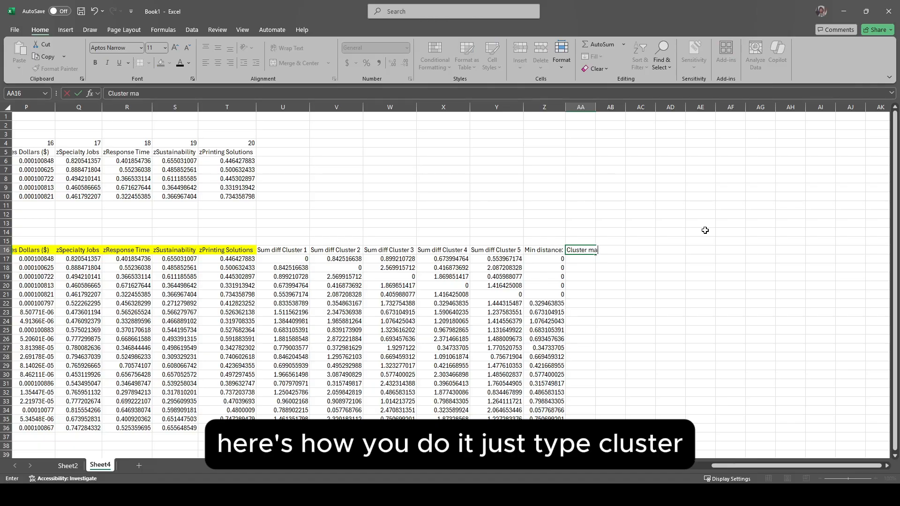
type("tch:")
key("Return")
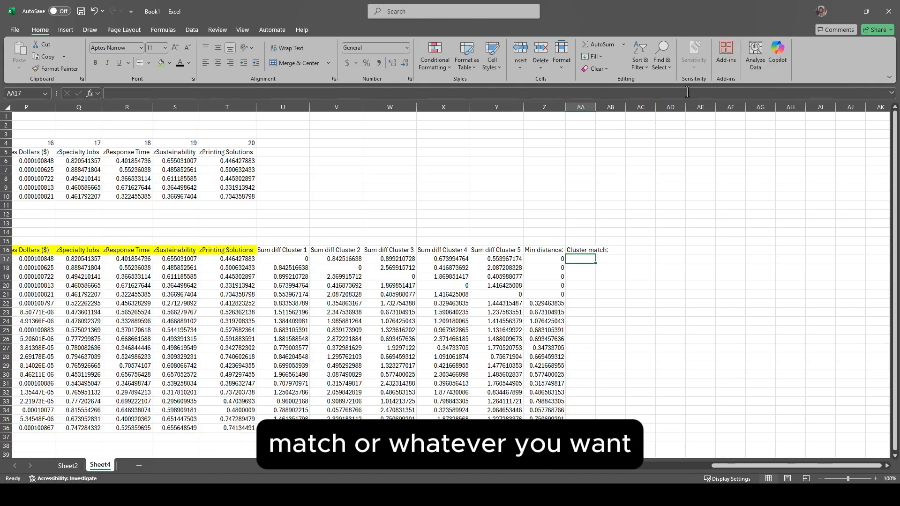
Step: Find each customer's closest cluster with =MATCH(Z17,U17:Y17,0) in AA17, and fill it down to row 36
left_click(483, 95)
type("=MATCH(")
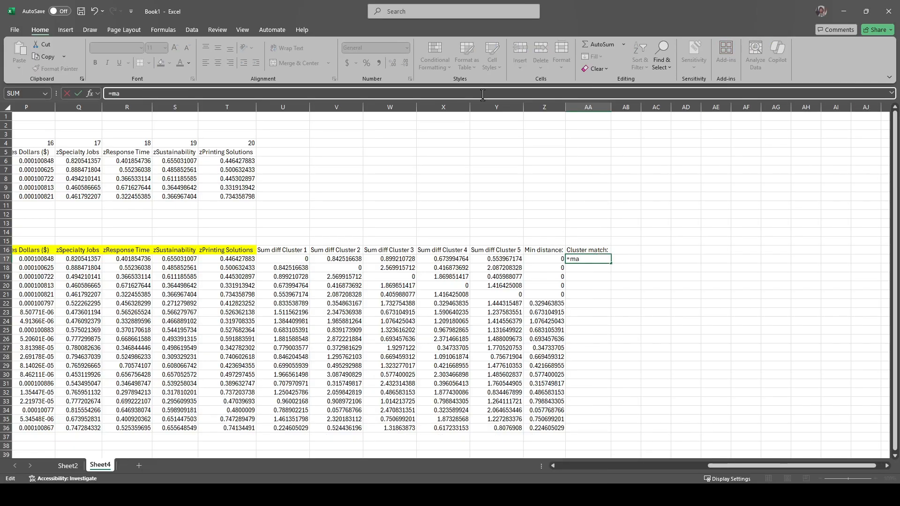
left_click(546, 259)
type(",")
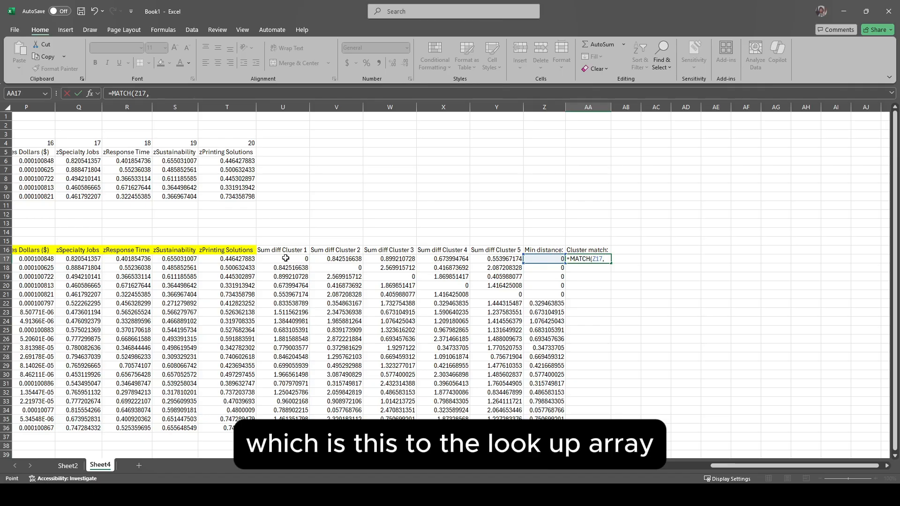
left_click_drag(285, 258, 491, 258)
type(",0")
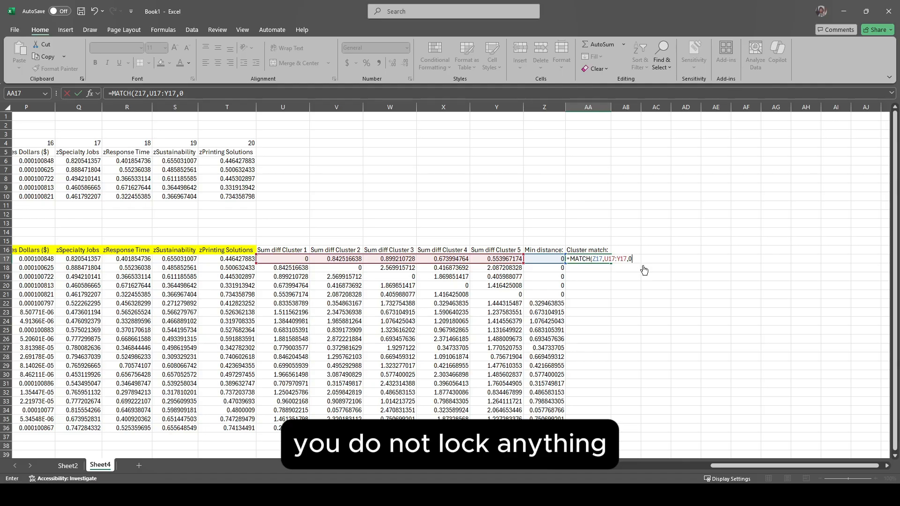
key("Return")
left_click(597, 258)
double_click(610, 263)
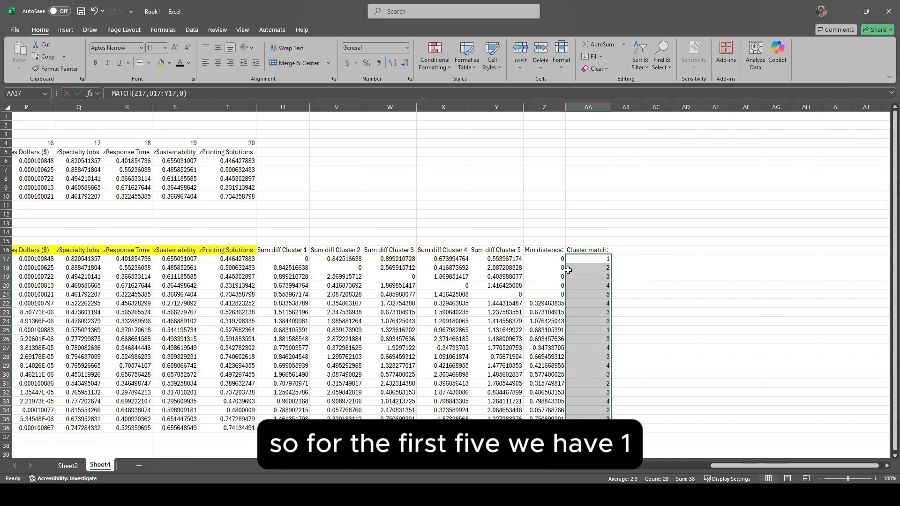
Step: Check the cluster matches in rows 17 to 22, comparing the row 22 MATCH formula with its cluster differences
left_click(591, 260)
key("Down")
key("Down")
key("Down")
key("Down")
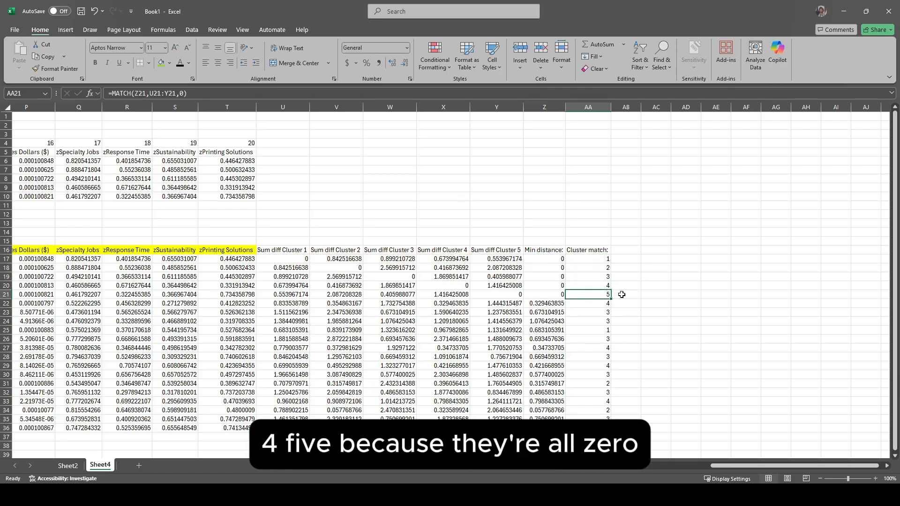
double_click(590, 303)
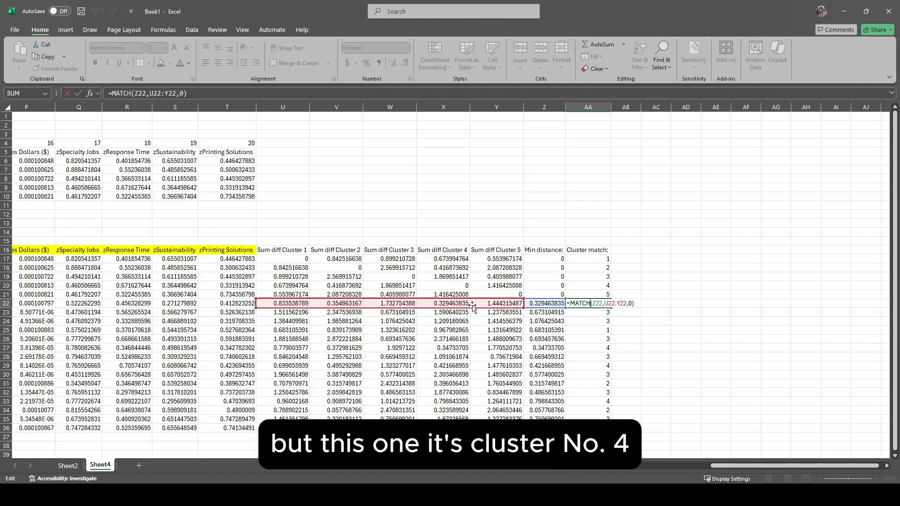
key("Escape")
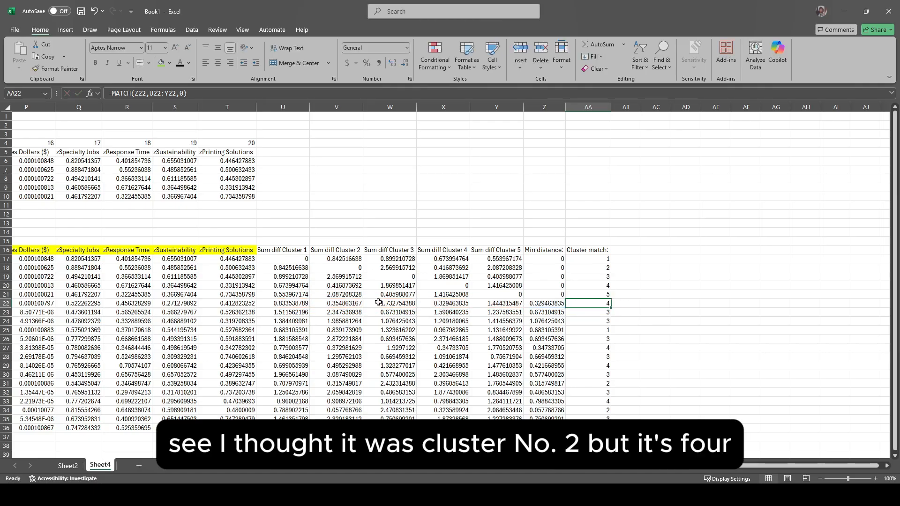
left_click(344, 303)
left_click(450, 304)
left_click(595, 303)
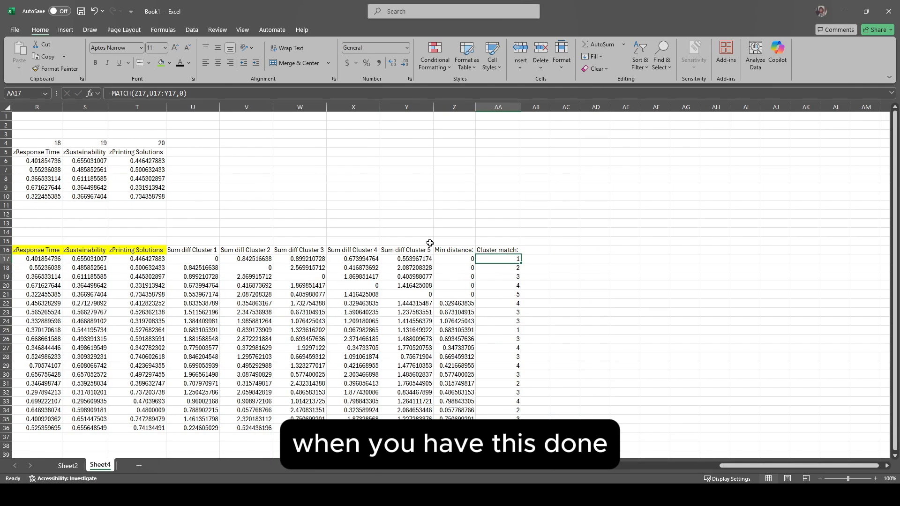
Step: Add the label "Sum diffs:" in Y14 and total the minimum distances with =SUM(Z17:Z36) in Z14
left_click(424, 232)
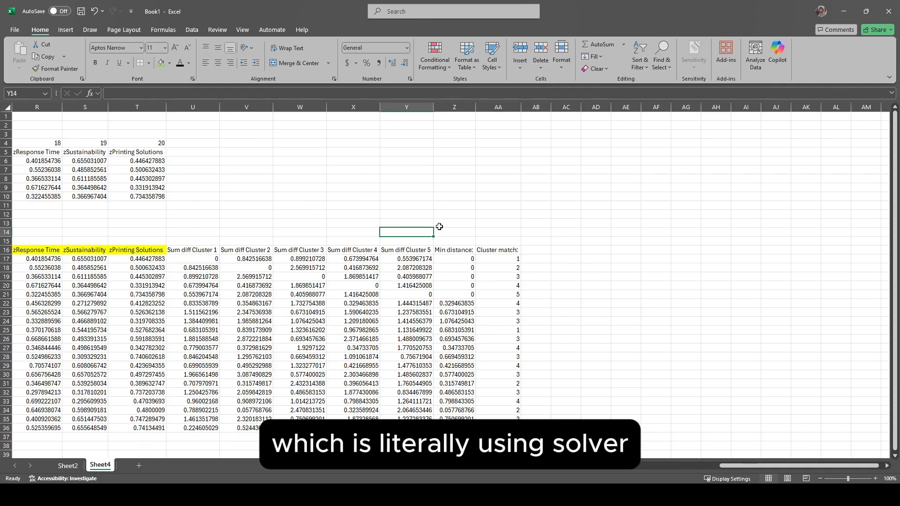
type("Sum d")
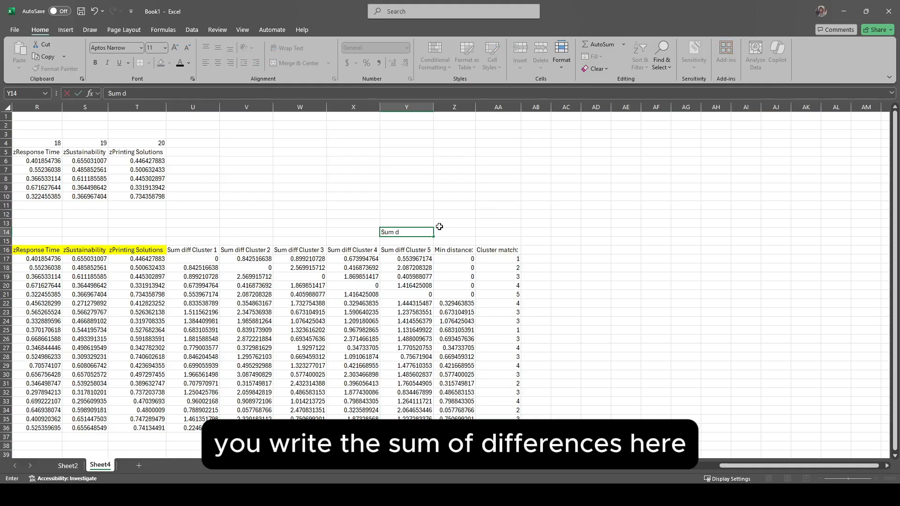
type("iffs:")
key("Tab")
type("=SUM(")
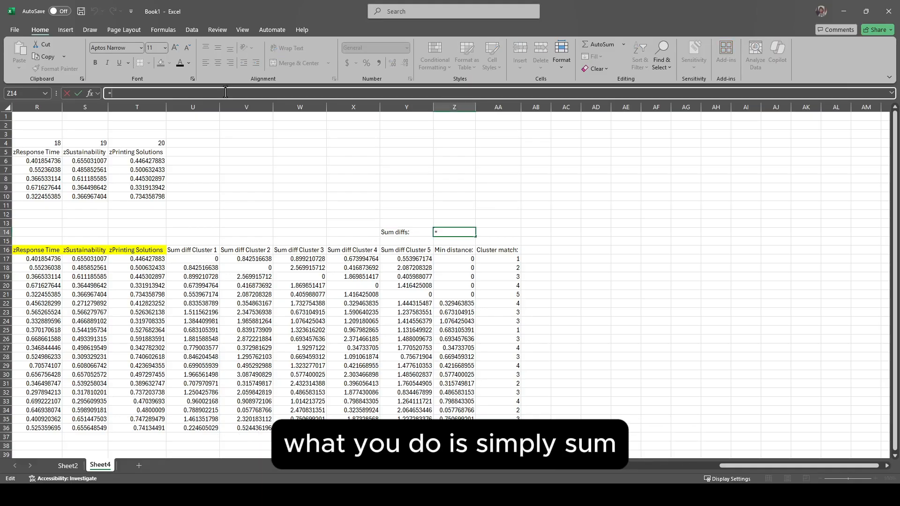
left_click(465, 260)
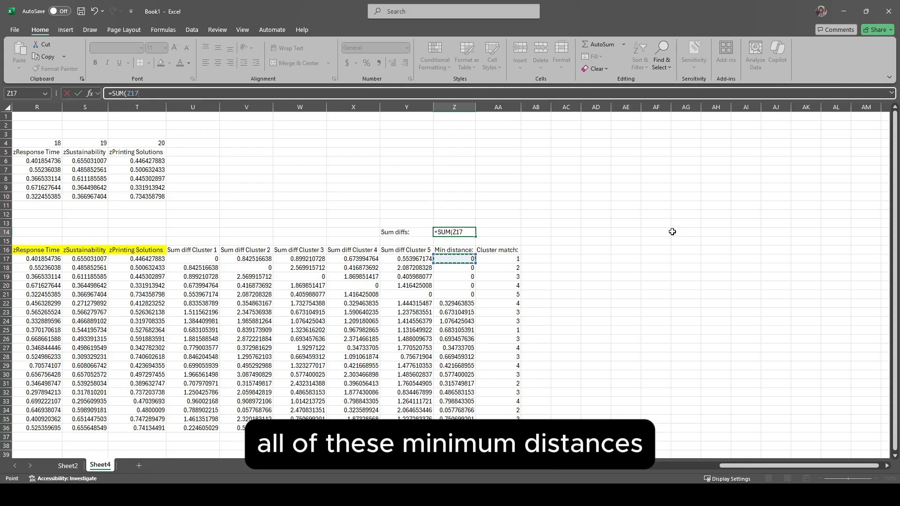
key("ctrl+shift+Down")
key("Return")
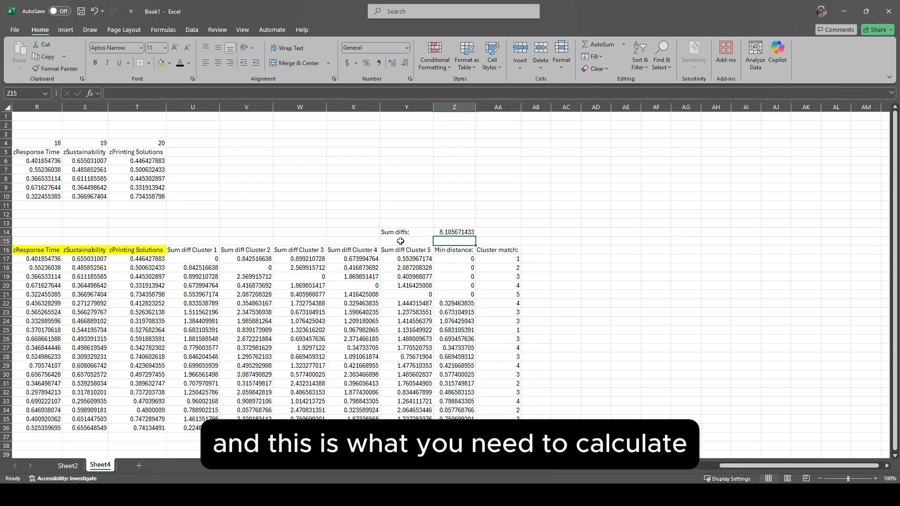
Step: Set up Solver to minimize the sum of differences in Z14 by changing the five customer numbers in J6:J10
left_click(443, 231)
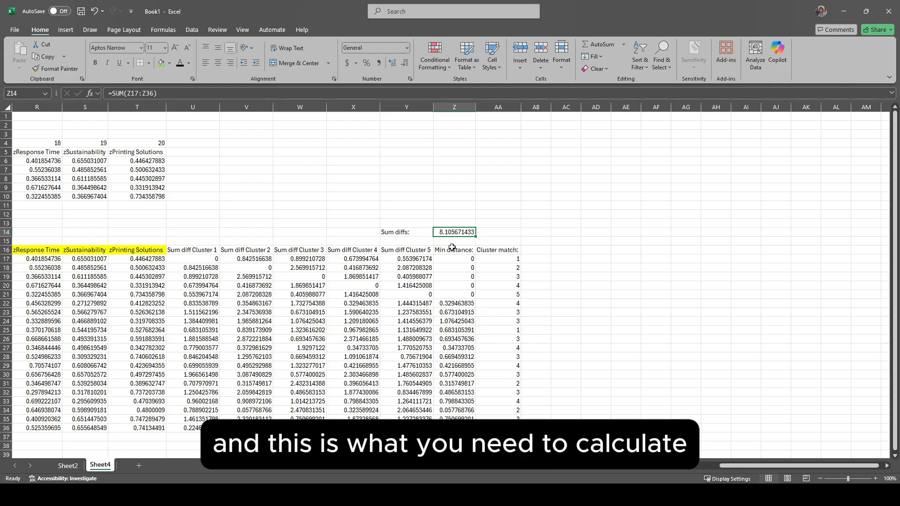
scroll(452, 248, "right", 2)
left_click(191, 30)
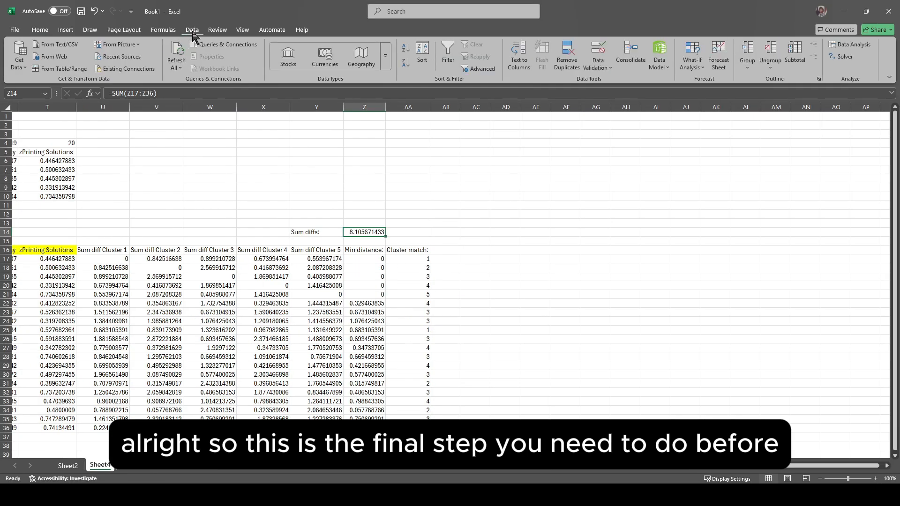
left_click(843, 57)
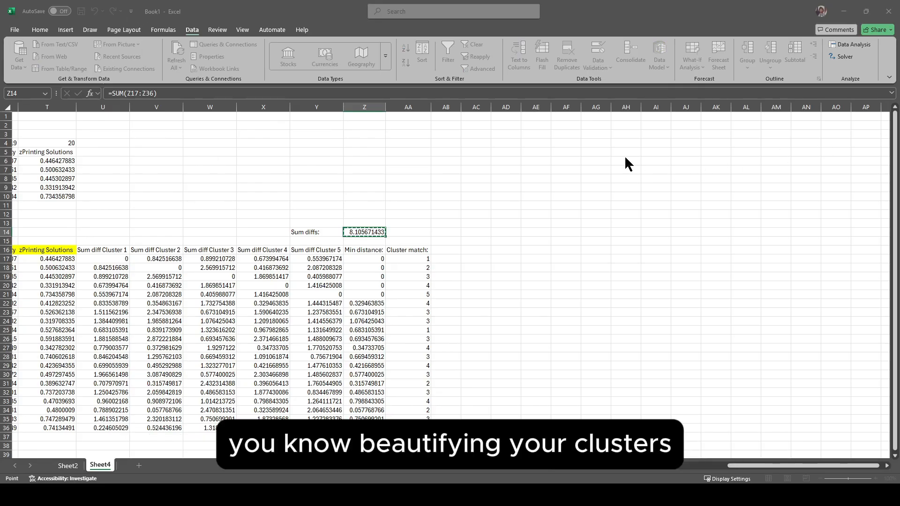
left_click(748, 164)
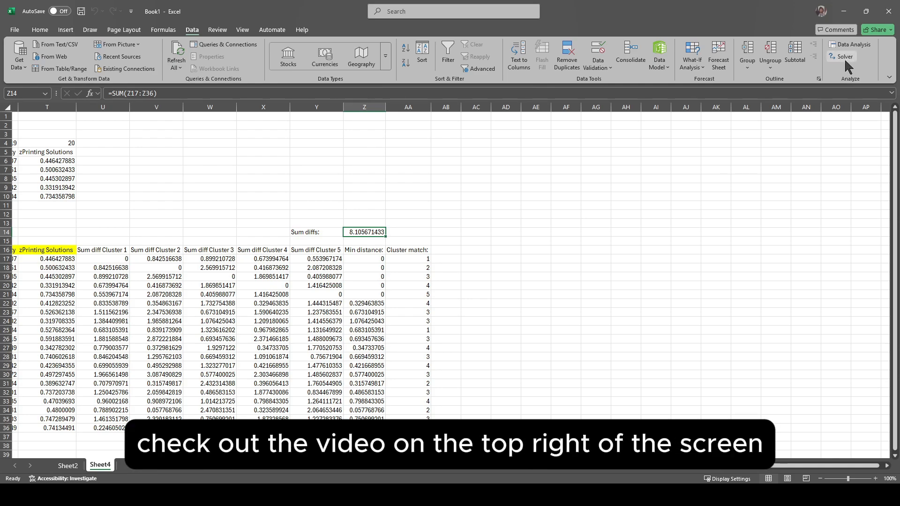
left_click(845, 58)
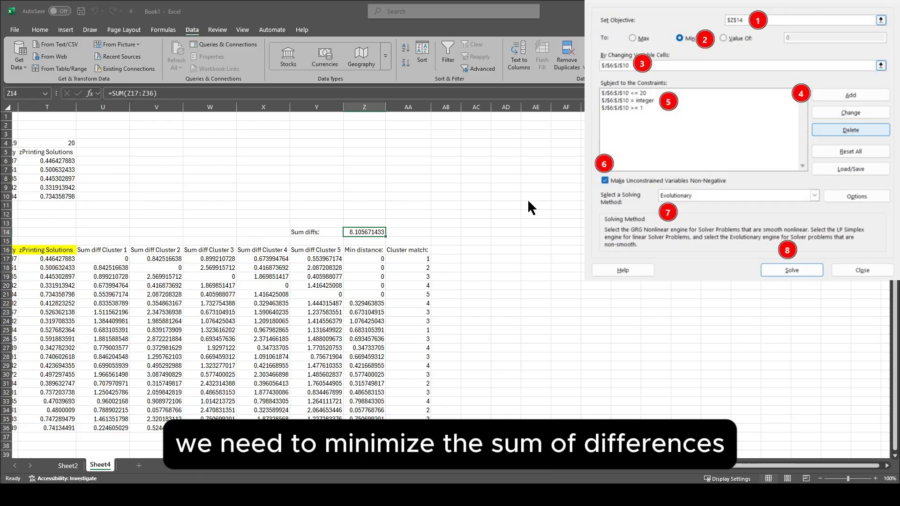
left_click(503, 224)
scroll(281, 235, "left", 5)
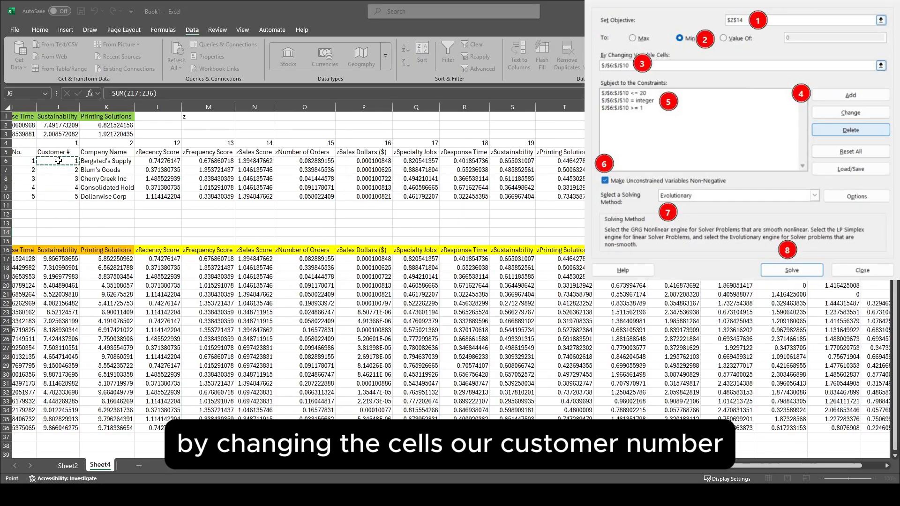
left_click_drag(57, 161, 60, 195)
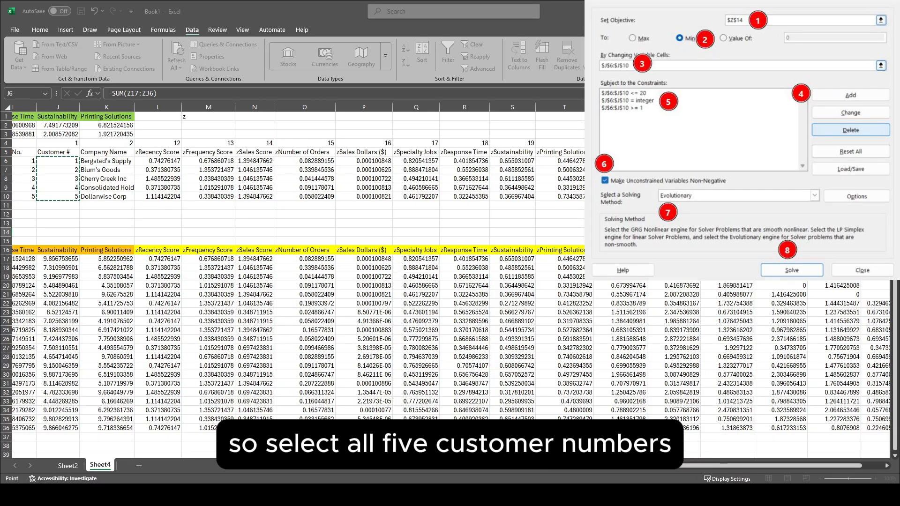
Step: Add Solver constraints keeping the customer numbers in J6:J10 at no more than 20 and no less than 1
left_click(545, 270)
scroll(281, 235, "left", 1)
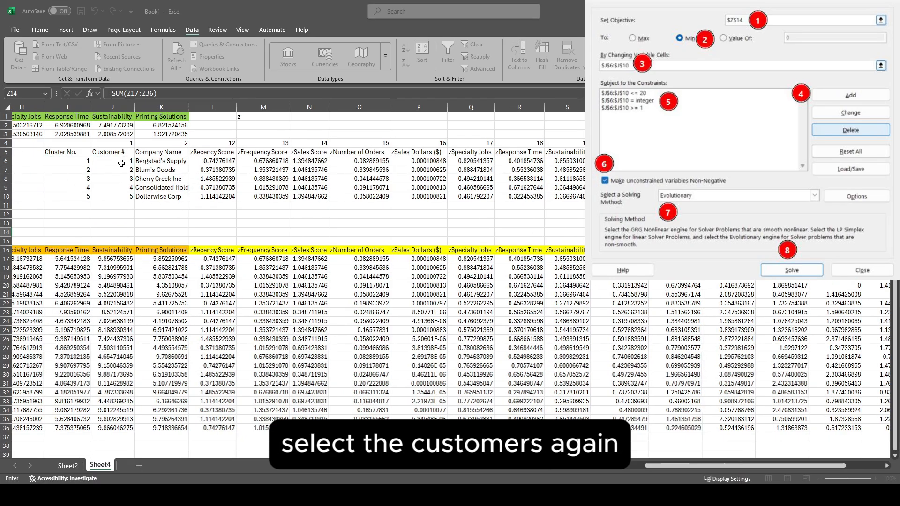
left_click_drag(113, 160, 112, 196)
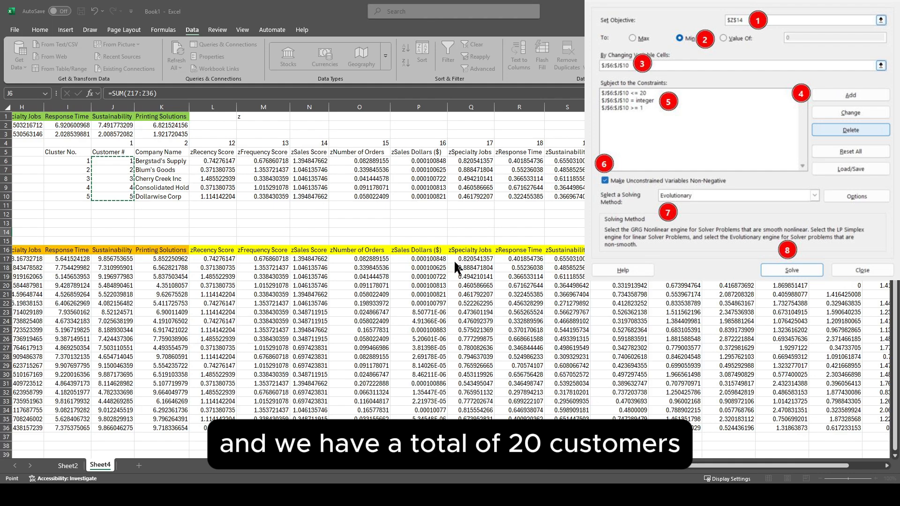
left_click(547, 235)
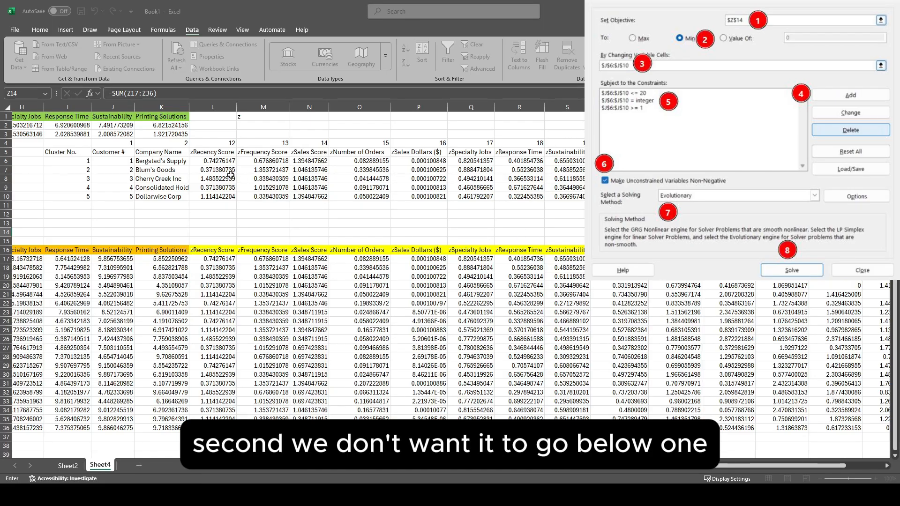
left_click_drag(119, 163, 117, 194)
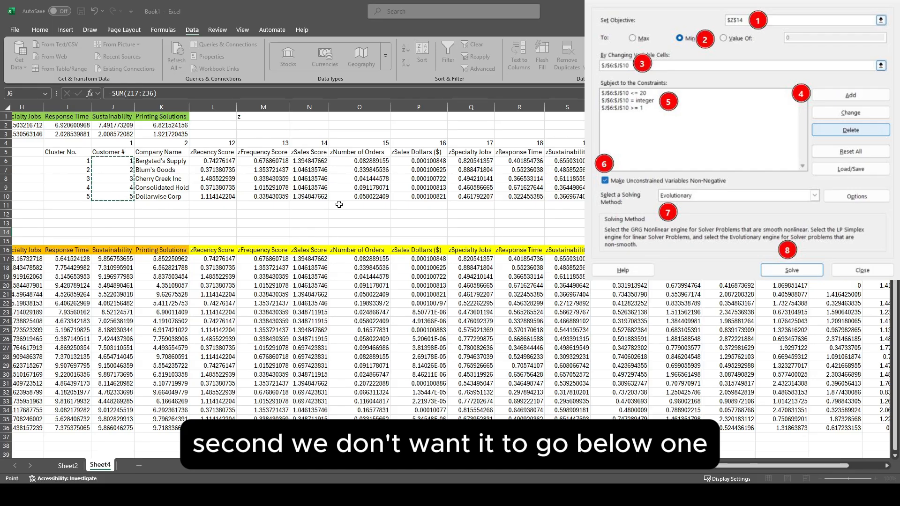
left_click(491, 257)
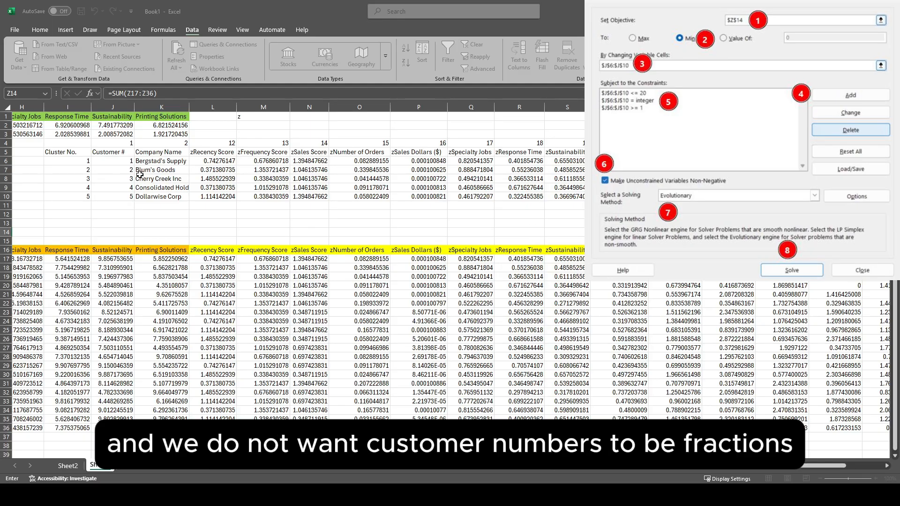
Step: Add an integer constraint on J6:J10, then solve with the Evolutionary method and keep the Solver solution
left_click_drag(125, 166, 125, 195)
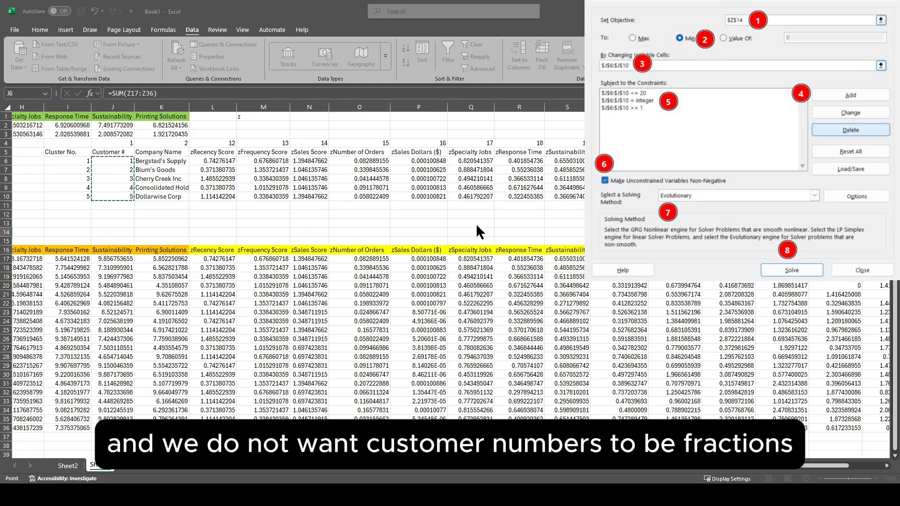
left_click(510, 233)
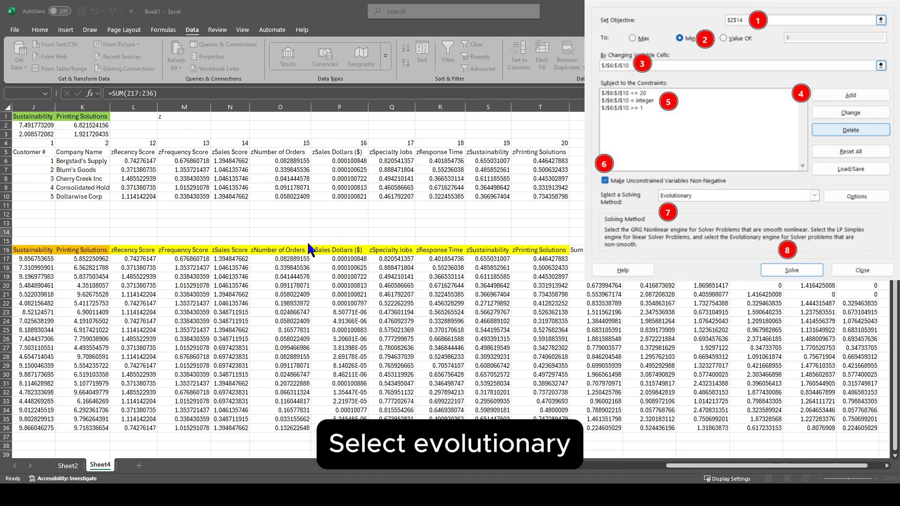
left_click(418, 297)
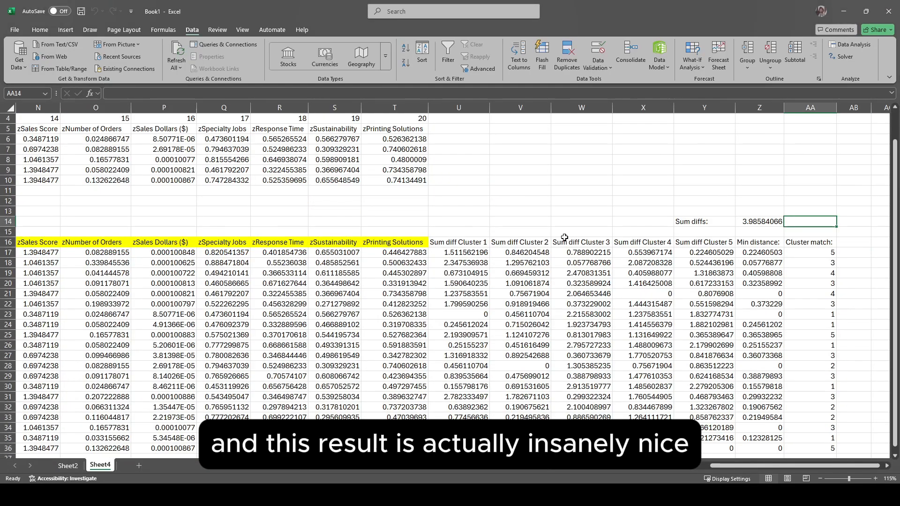
scroll(489, 215, "right", 5)
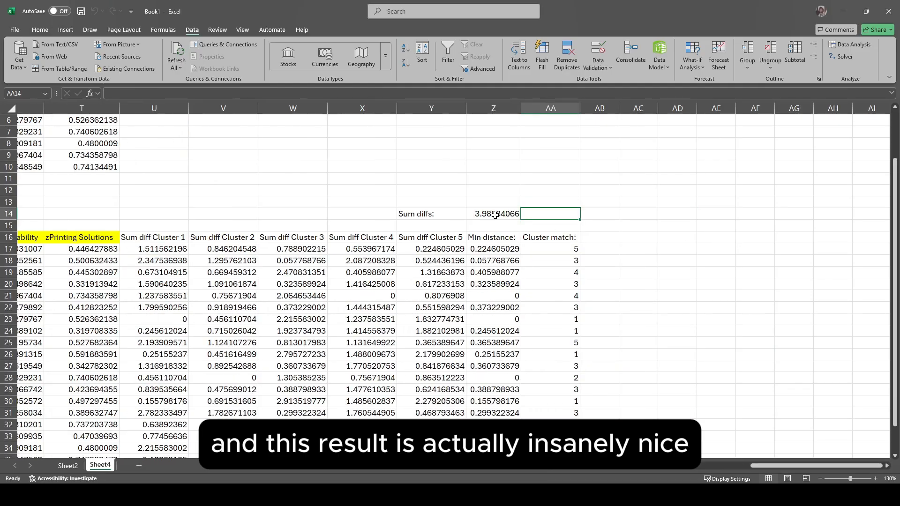
Step: Review the optimized sum of differences in Z14, the cluster matches in AA17:AA36 and the chosen cluster customers in rows 6 to 10
scroll(489, 215, "down", 1)
scroll(489, 216, "right", 2)
scroll(486, 203, "left", 2)
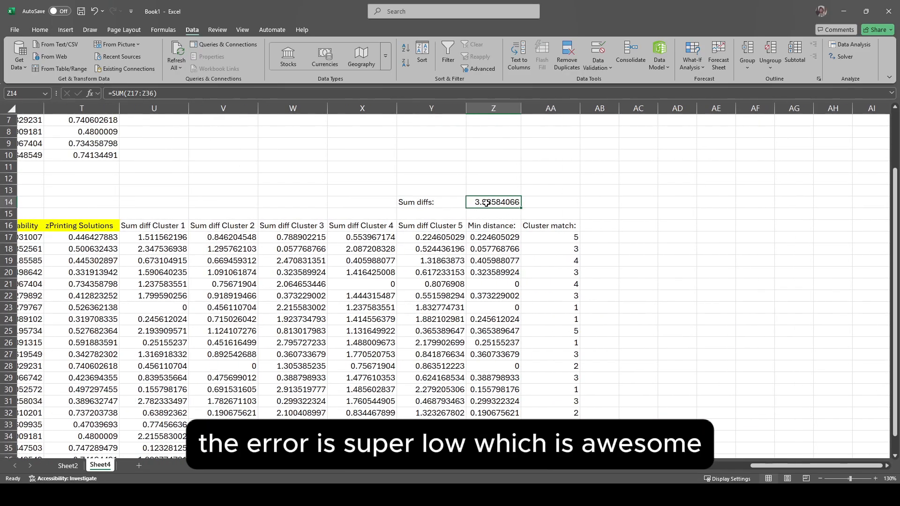
scroll(504, 198, "down", 2, "ctrl")
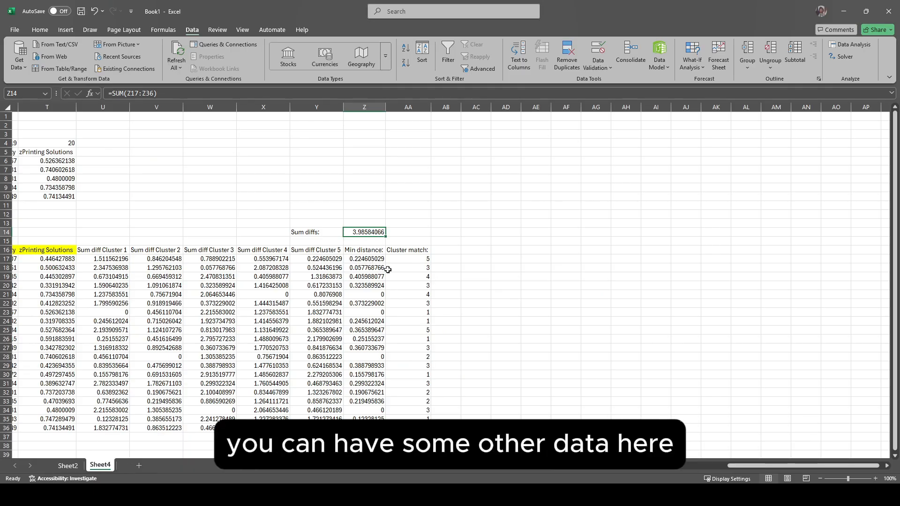
left_click_drag(414, 261, 412, 427)
left_click(408, 382)
scroll(482, 342, "left", 5)
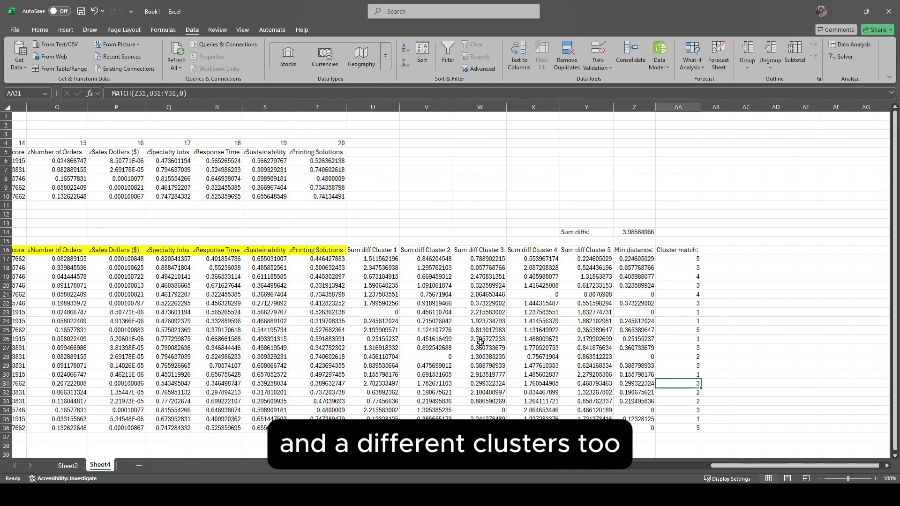
scroll(481, 342, "left", 1)
left_click_drag(171, 161, 689, 198)
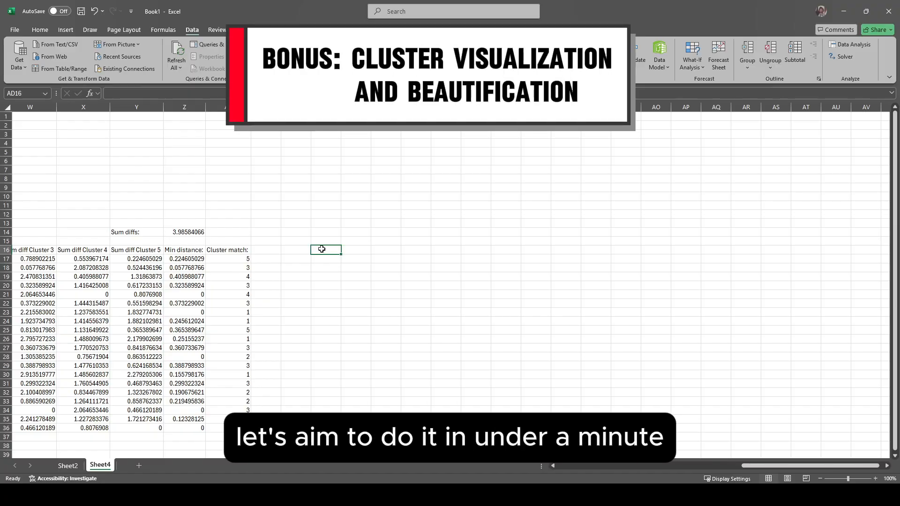
Step: Copy the variable headings from A16:K16 and paste them starting at AD16
scroll(322, 250, "left", 6)
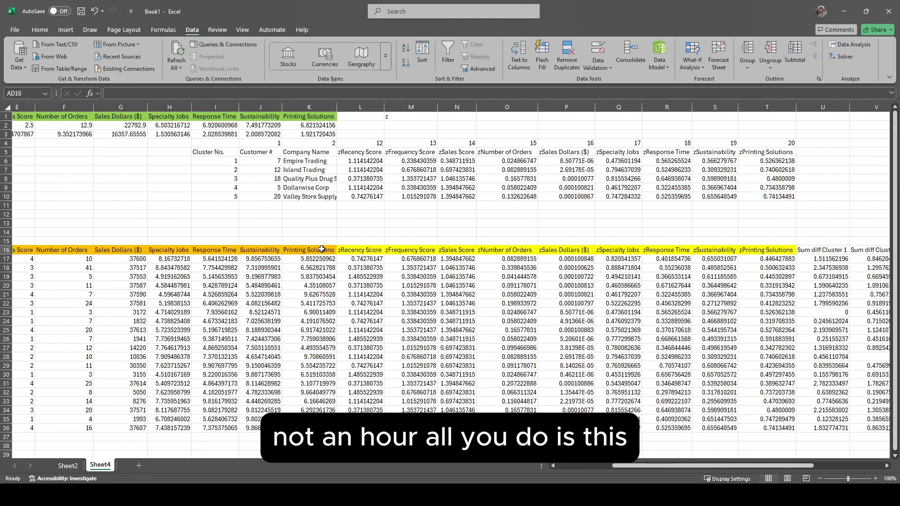
scroll(321, 249, "left", 4)
left_click_drag(29, 249, 536, 251)
key("ctrl+c")
scroll(539, 249, "right", 8)
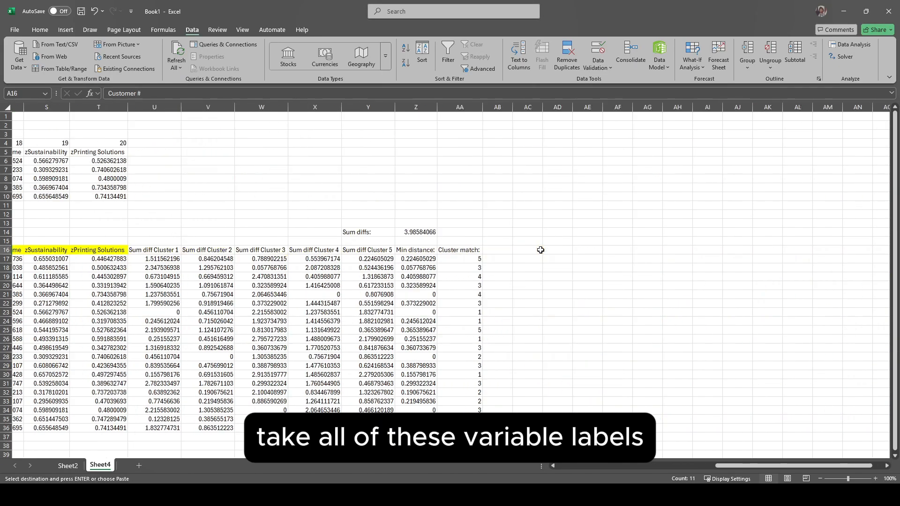
scroll(540, 250, "right", 2)
left_click(464, 249)
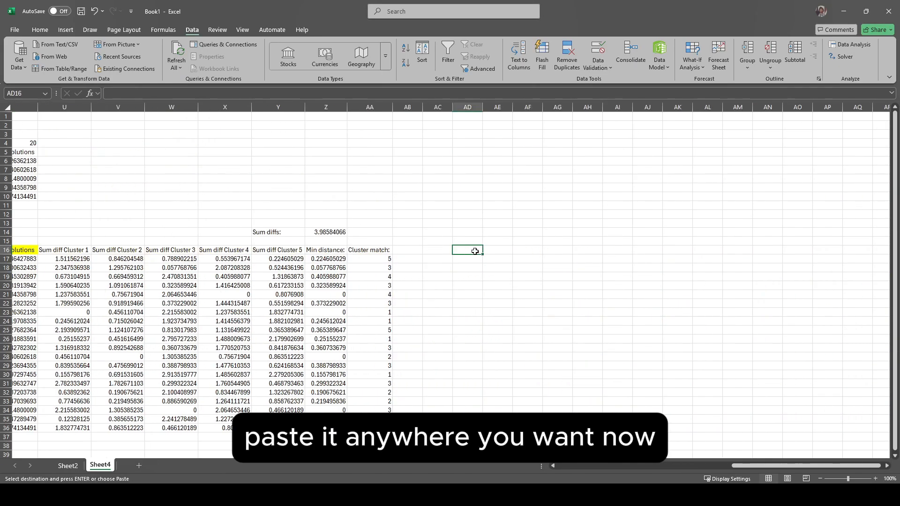
Step: Copy the customer numbers and company names from A17:B36 to AD17, and widen the Company Name column to fit
left_click_drag(31, 258, 123, 428)
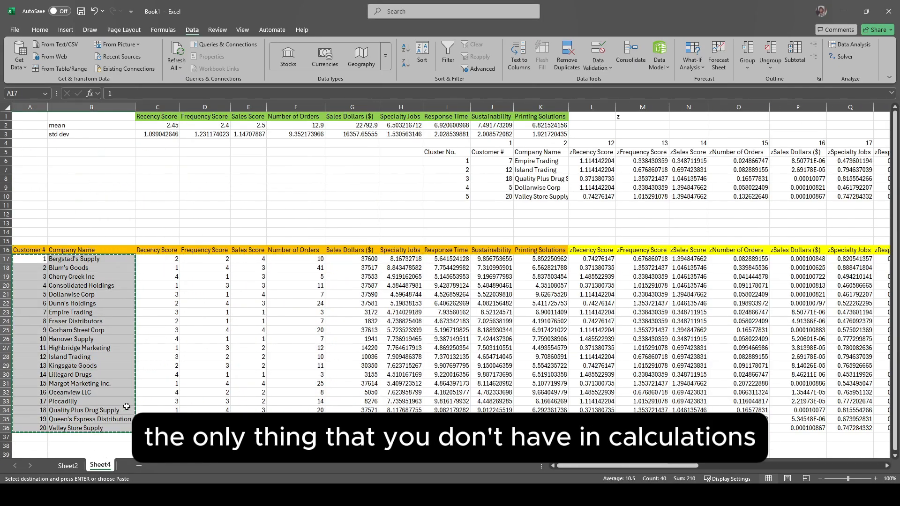
key("ctrl+c")
scroll(208, 333, "right", 6)
scroll(207, 333, "right", 5)
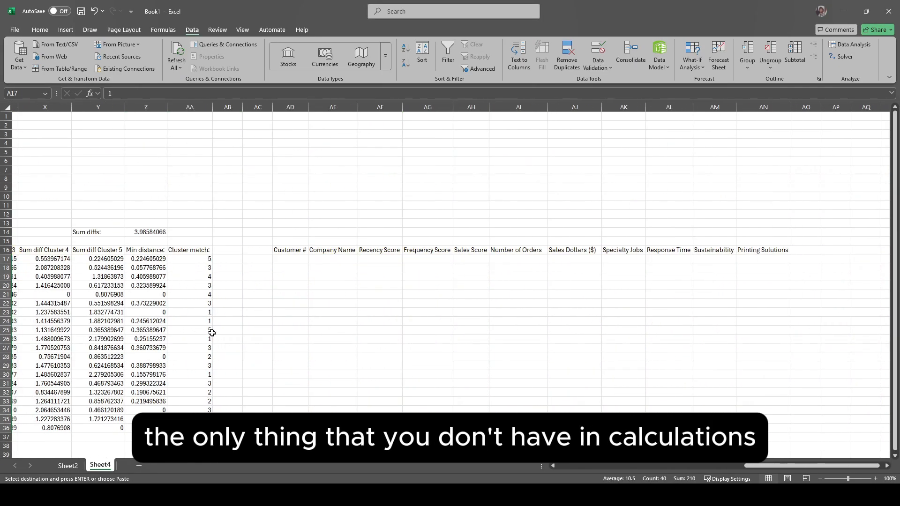
left_click(289, 259)
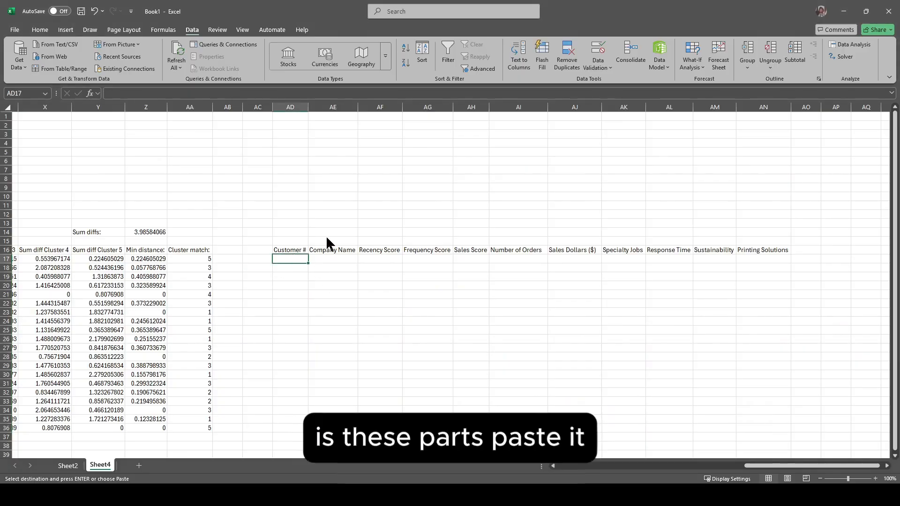
key("ctrl+v")
left_click(374, 264)
left_click_drag(285, 108, 345, 107)
double_click(359, 108)
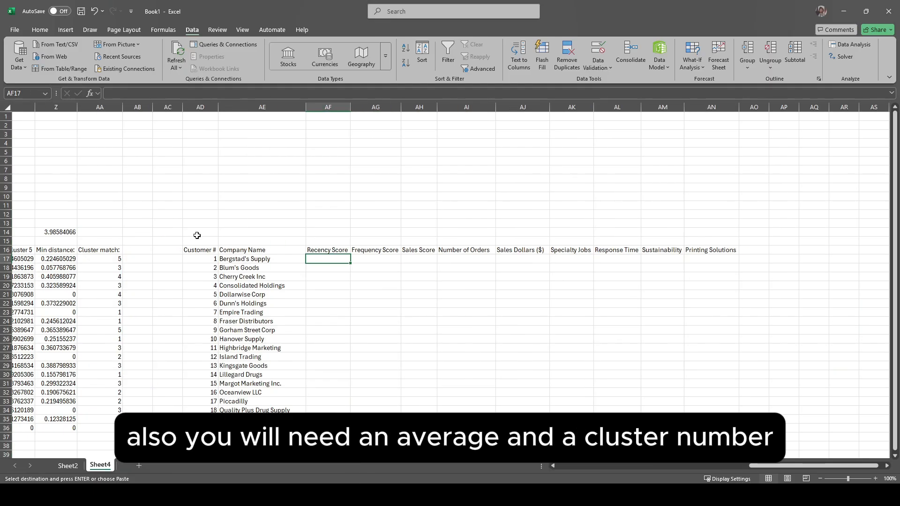
Step: Add the label "average:" in AD14 above the new customer table
left_click_drag(200, 231, 235, 231)
type("a")
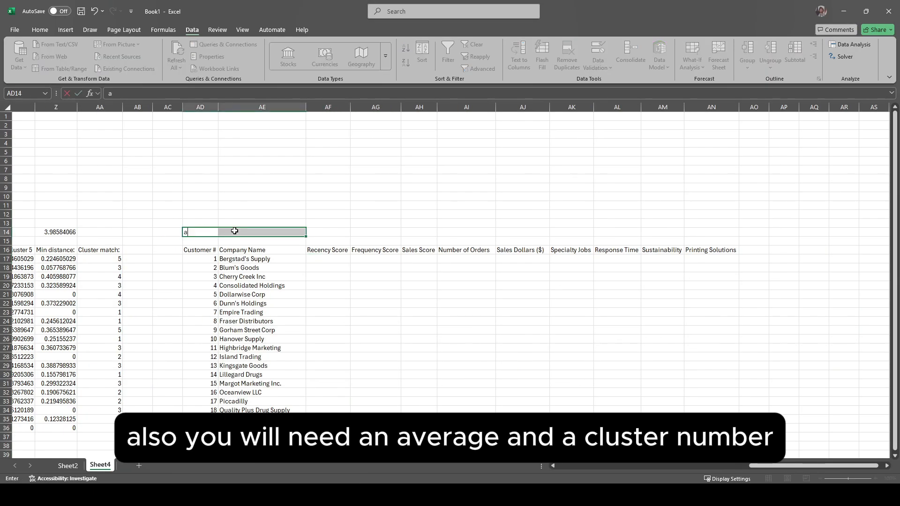
type("verage:")
Step: Enter the title "Cluster No 1" in AE12 and merge and center it across AD12:AN12
left_click(226, 224)
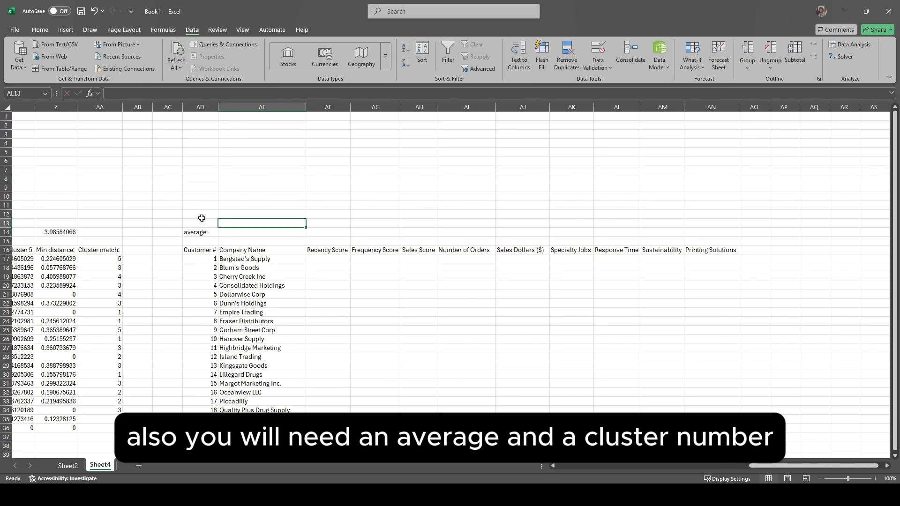
key("Up")
type("Cluster No 1")
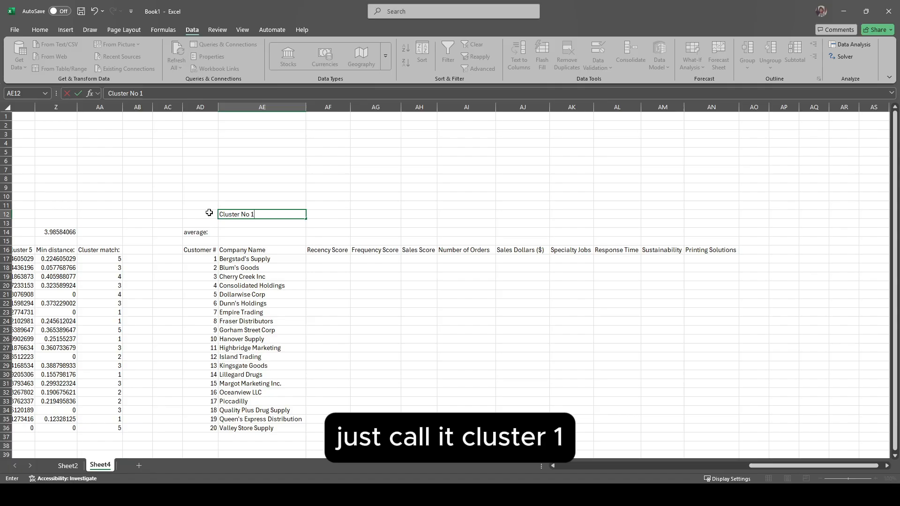
left_click_drag(209, 213, 722, 214)
left_click(40, 29)
left_click(289, 63)
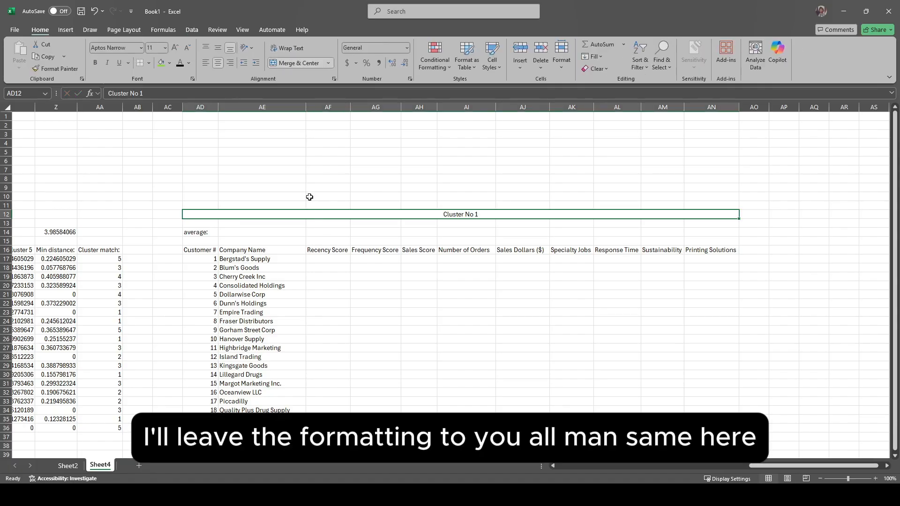
Step: Enter =IF($AA17=1,C17,"") in AF17, the first Recency Score cell of the Cluster No 1 table
left_click(327, 258)
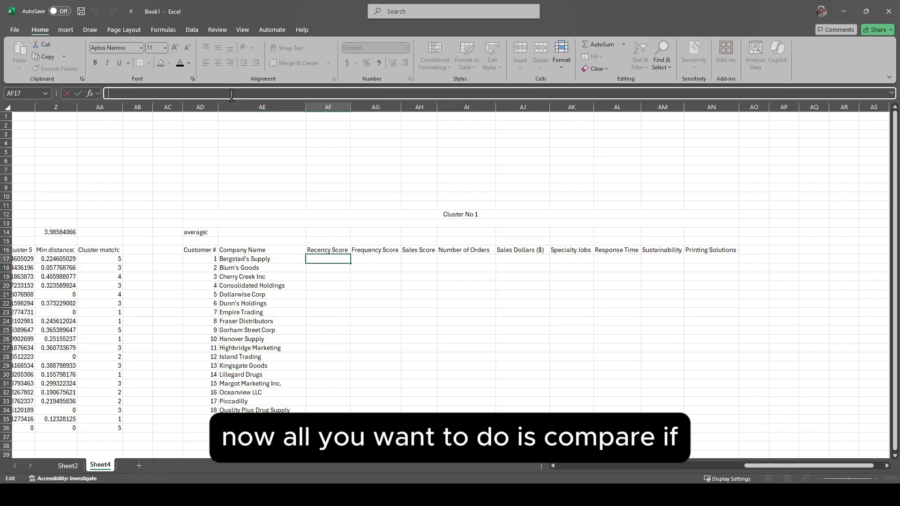
type("=")
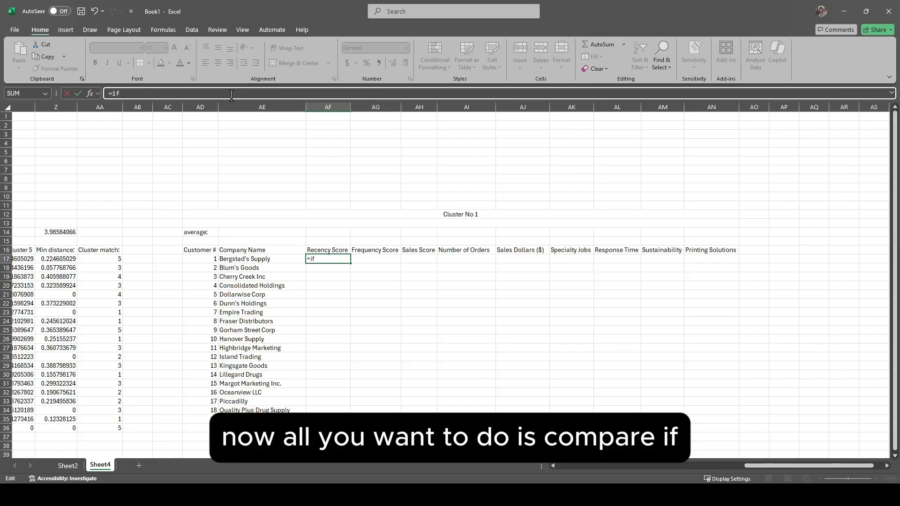
type("IF(")
left_click(108, 259)
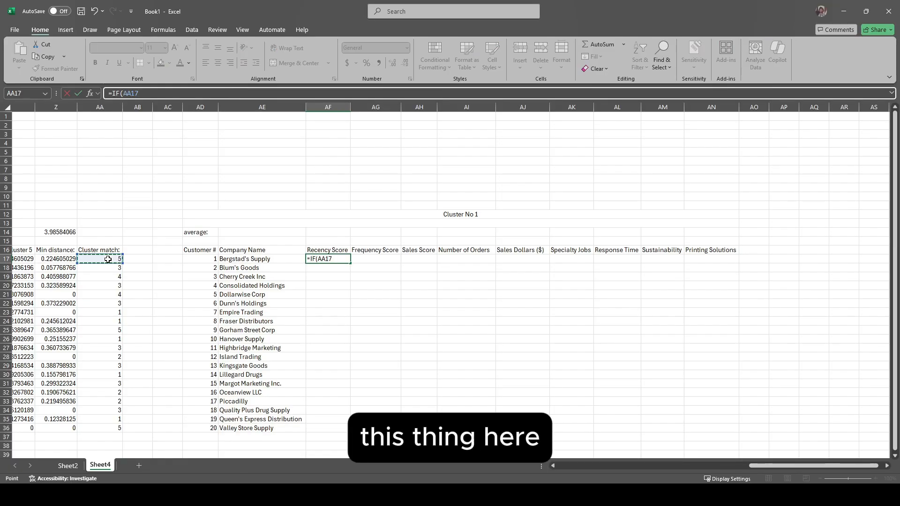
key("F4")
key("F4")
key("F4")
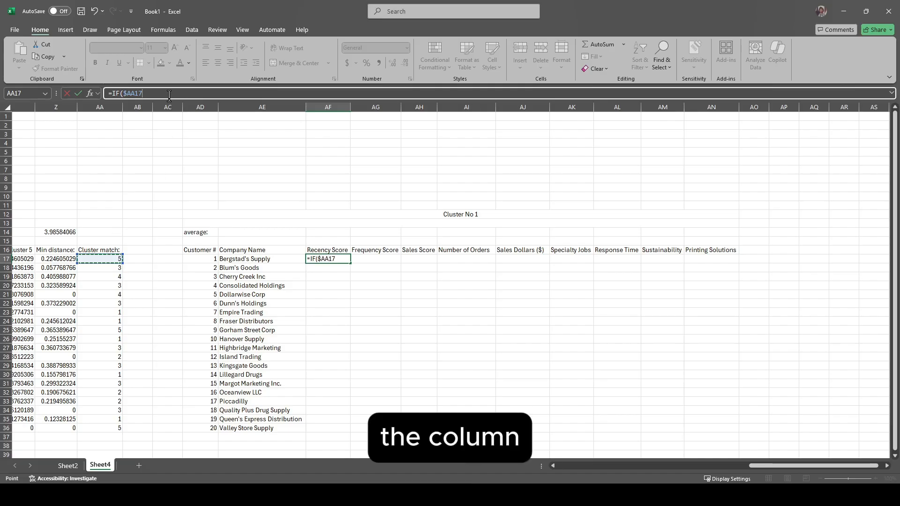
type("=1")
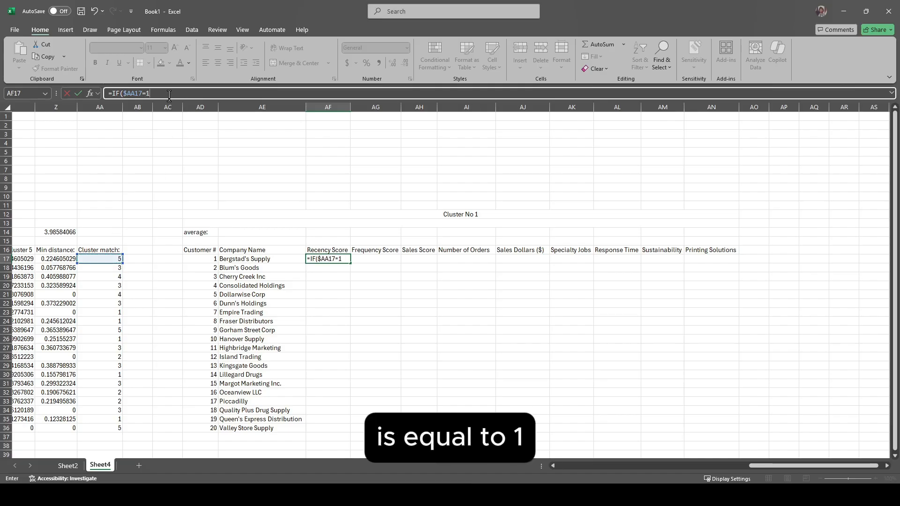
type(",")
scroll(269, 175, "left", 10)
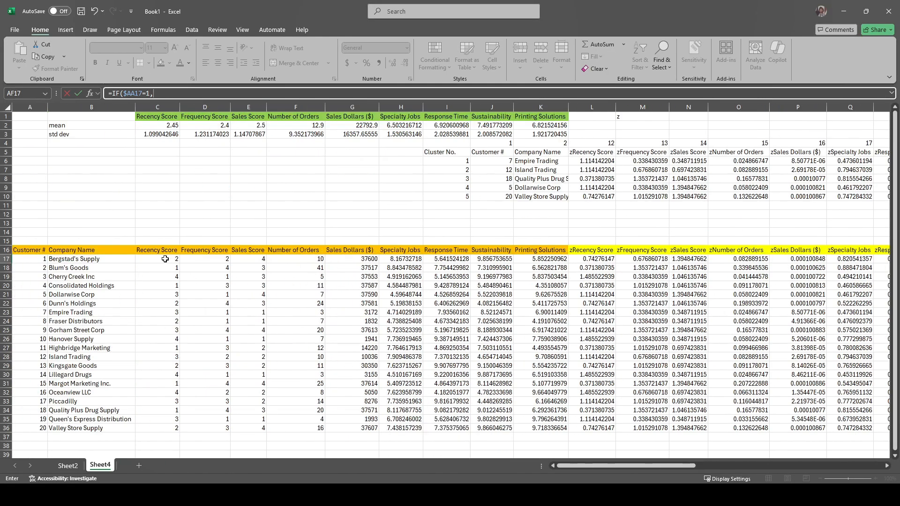
left_click(165, 259)
scroll(165, 259, "right", 10)
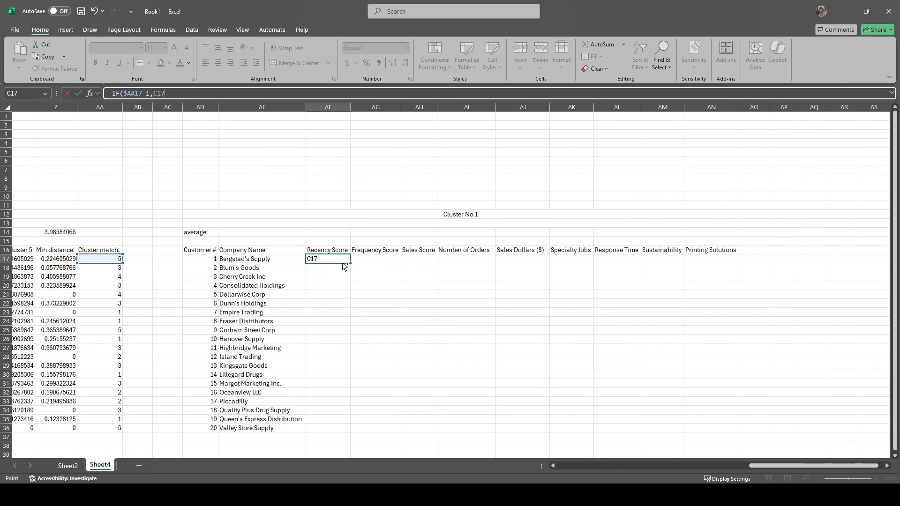
key("F2")
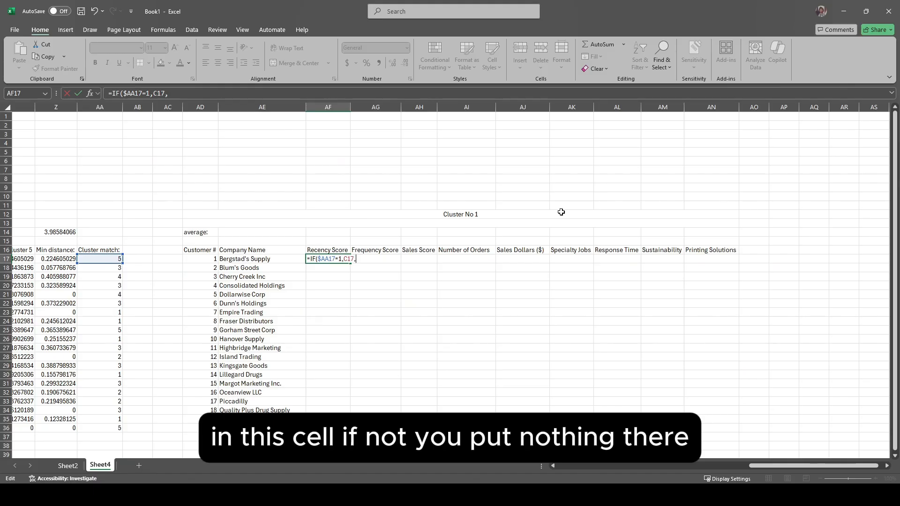
type(")")
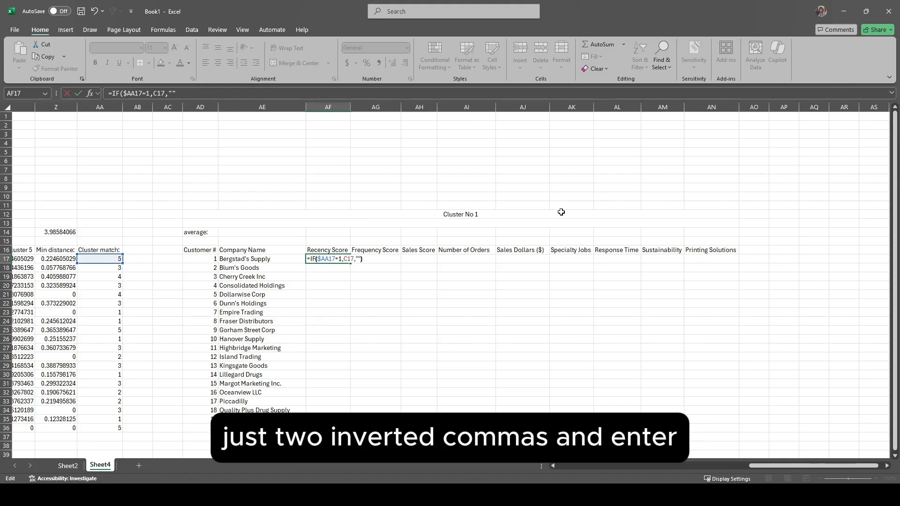
key("Return")
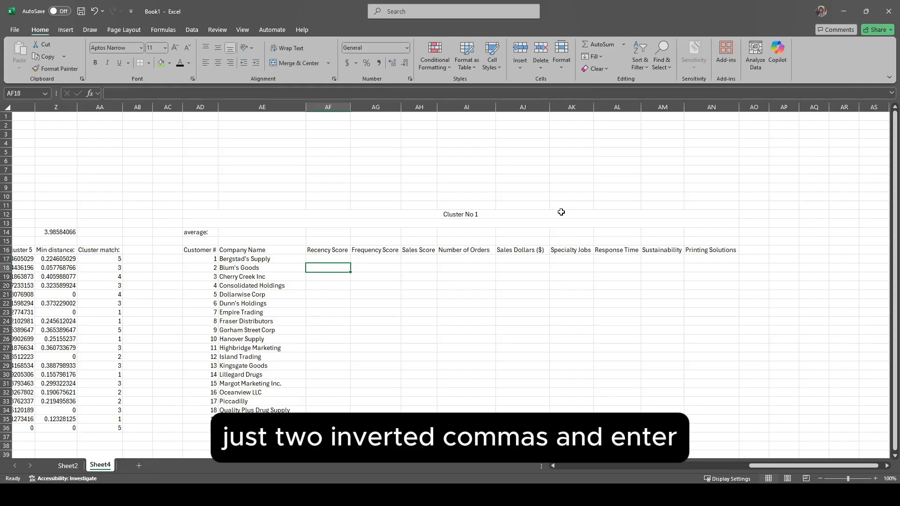
Step: Check the cluster match value and its formula in AA17 for the first customer
key("Up")
left_click(101, 258)
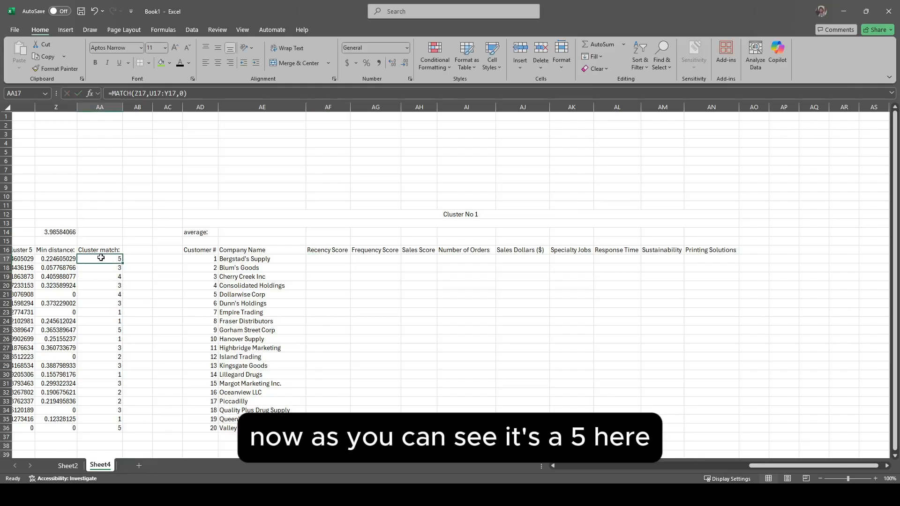
double_click(118, 257)
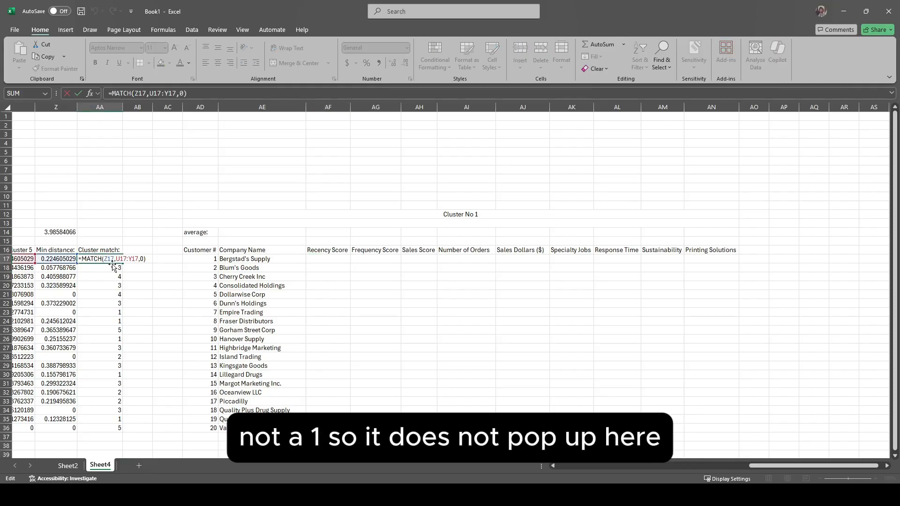
Step: Fill the IF formula from AF17 across to AN17 and down to row 36
left_click(318, 264)
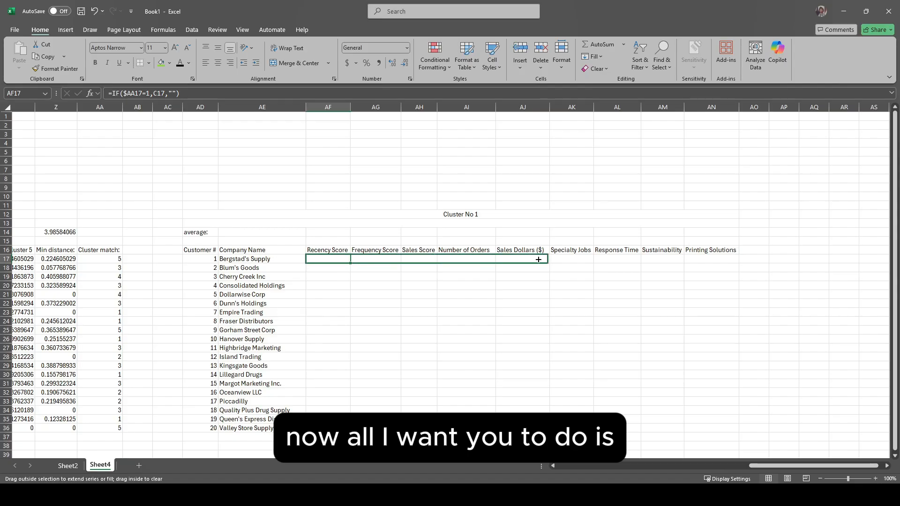
left_click_drag(538, 259, 726, 261)
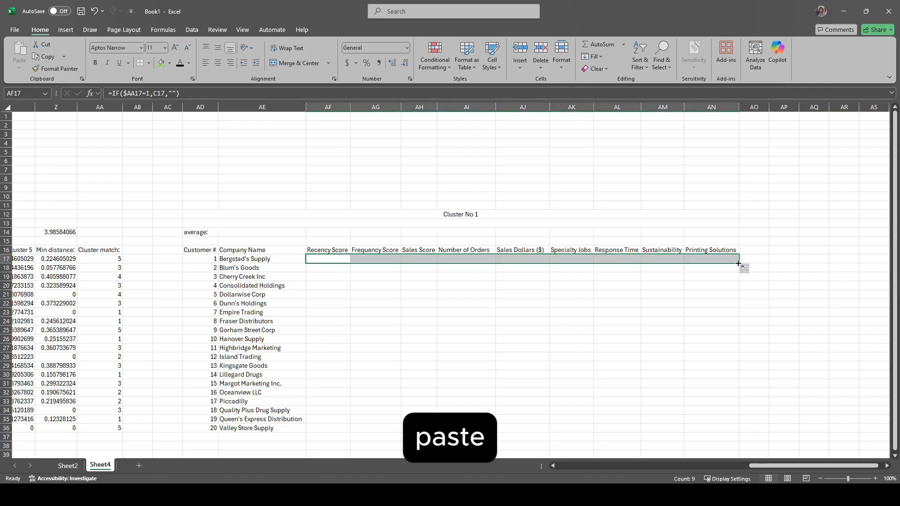
double_click(739, 264)
Step: Compare the cluster match values in rows 23 and 30 with the filled scores, and trace AF30's formula to its source data
left_click(326, 314)
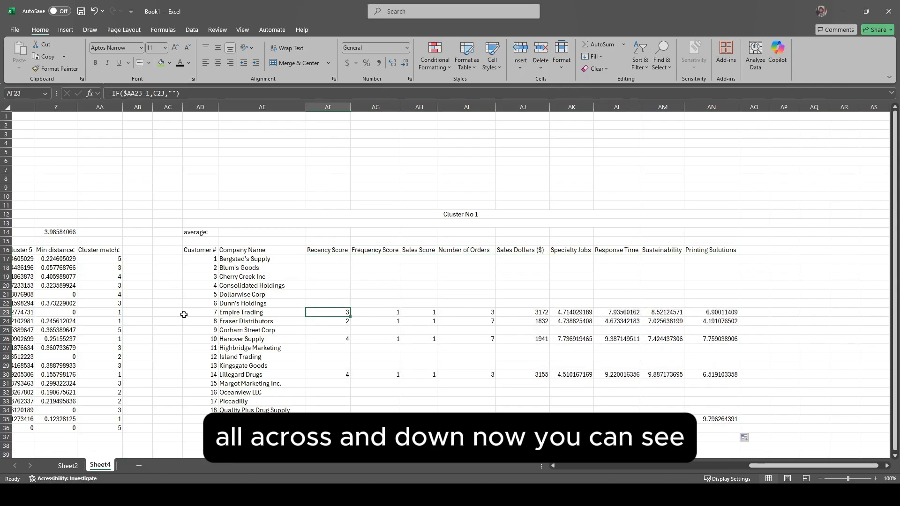
left_click_drag(99, 315, 328, 313)
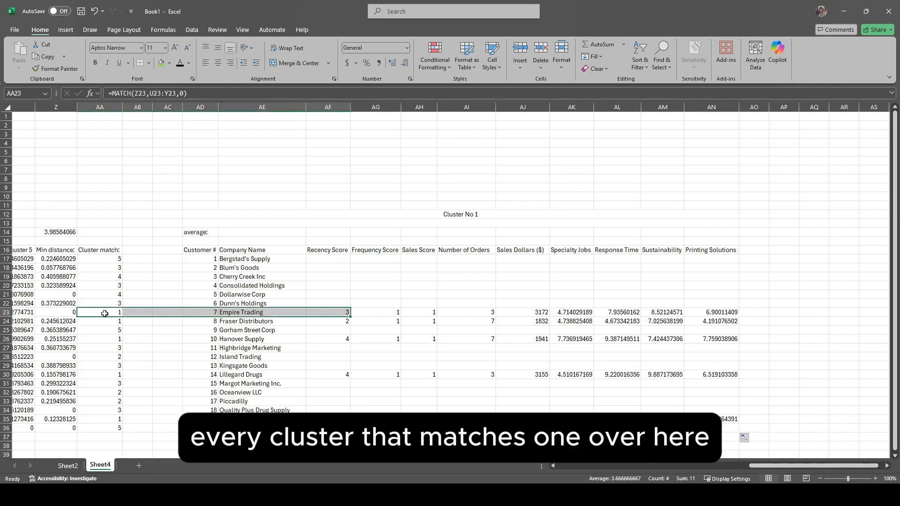
left_click_drag(111, 376, 334, 374)
double_click(335, 376)
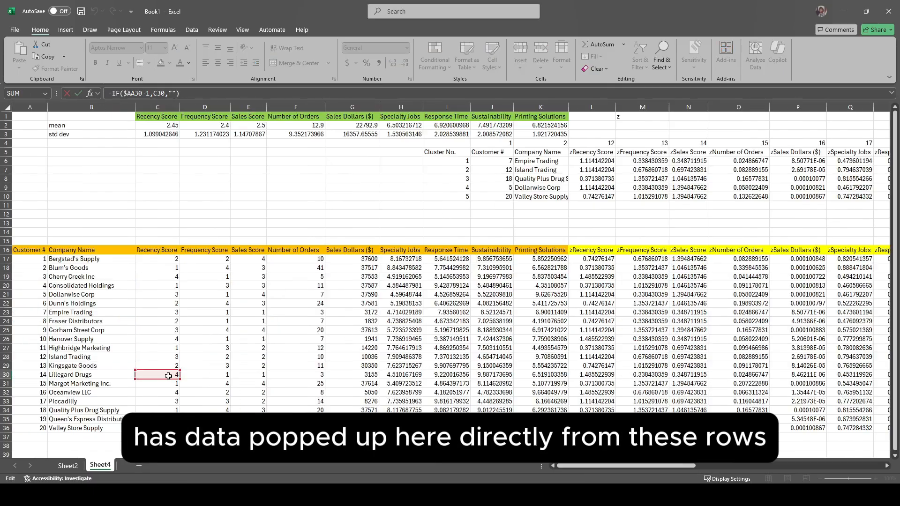
key("Escape")
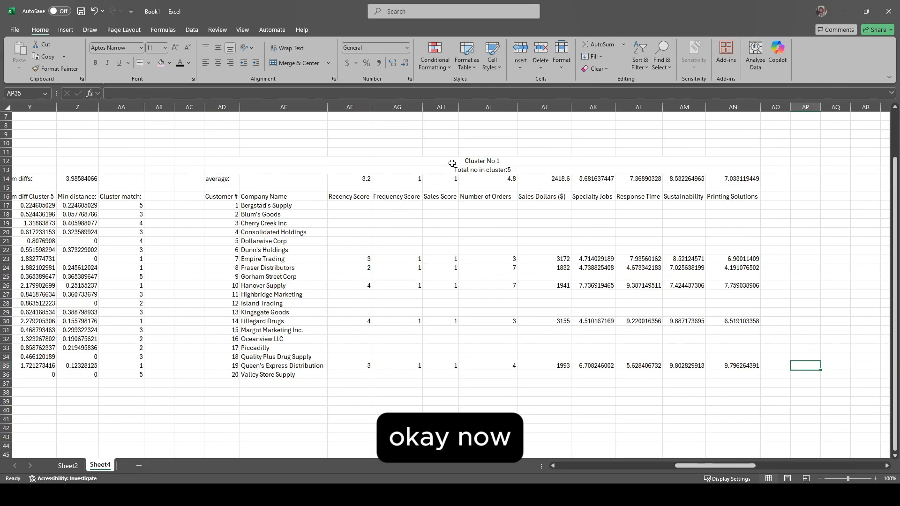
Step: Copy the Cluster No 1 table AD12:AN36 and paste it four times, starting at AP12, BB12, BN12 and BZ12
left_click_drag(452, 162, 488, 368)
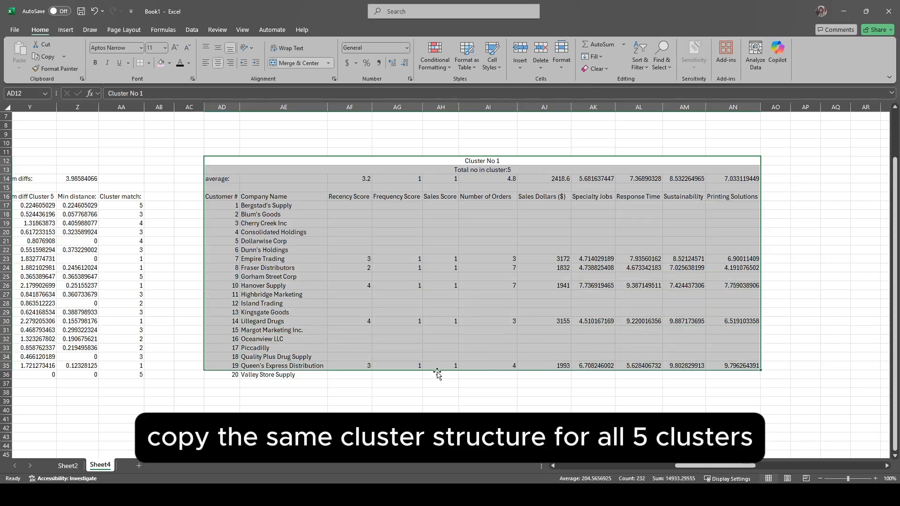
left_click_drag(402, 167, 409, 377)
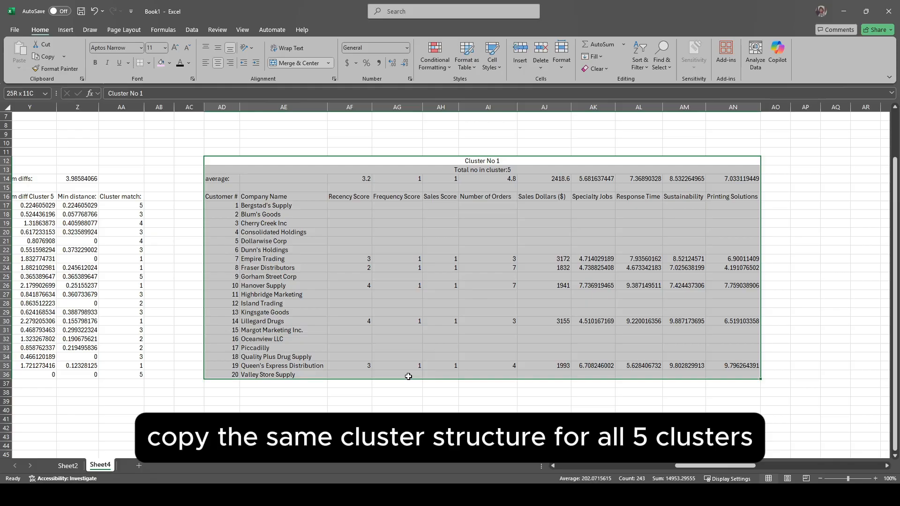
key("ctrl+c")
left_click(805, 160)
key("ctrl+v")
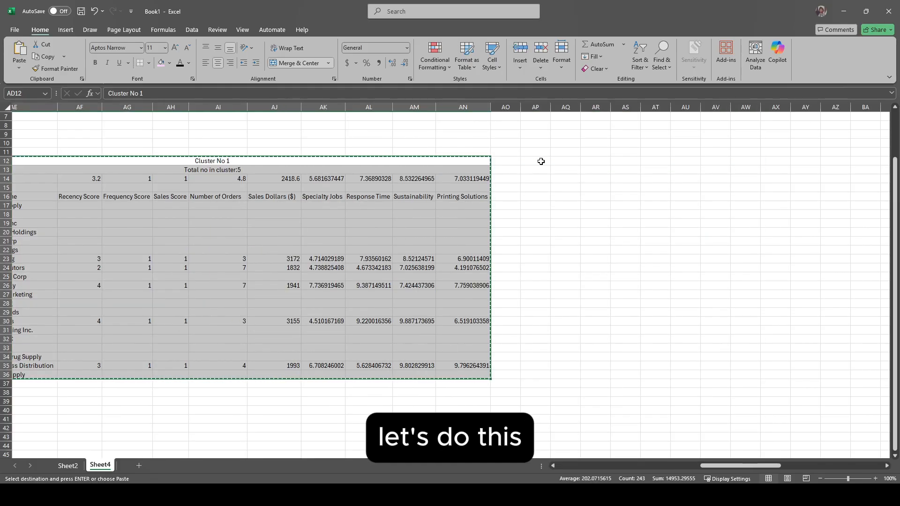
left_click(541, 161)
key("ctrl+v")
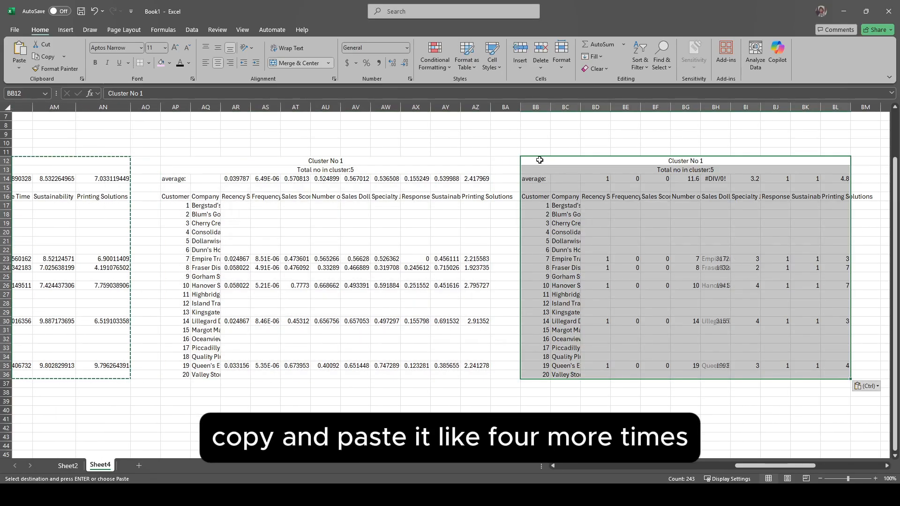
left_click(539, 163)
key("ctrl+v")
scroll(540, 163, "right", 4)
left_click(540, 162)
key("ctrl+v")
Step: Retitle the four copied tables in sequence as Cluster No 2, Cluster No 3, Cluster No 4 and Cluster No 5
scroll(552, 187, "left", 9)
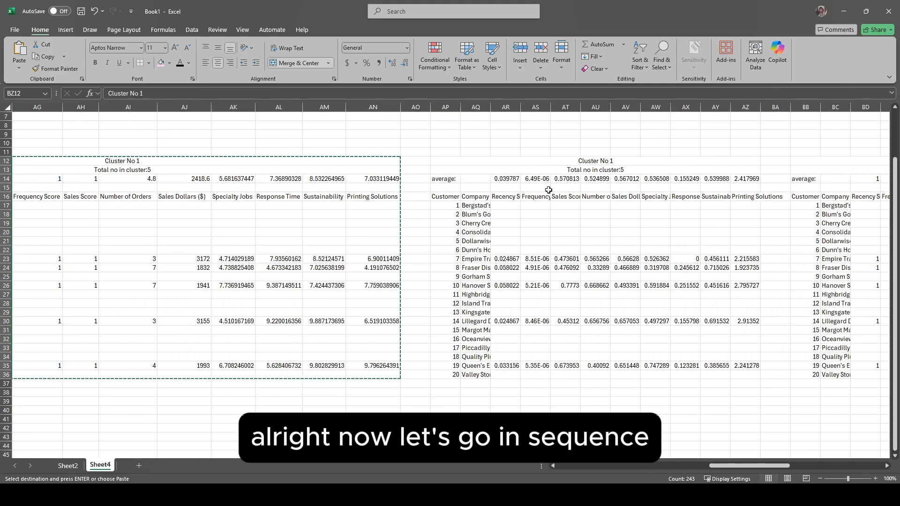
scroll(549, 190, "right", 1)
scroll(575, 172, "right", 1)
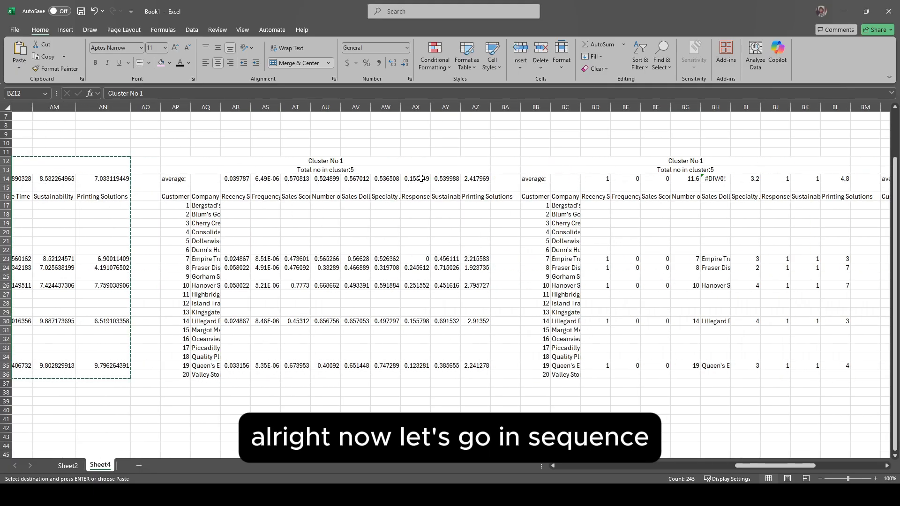
double_click(352, 162)
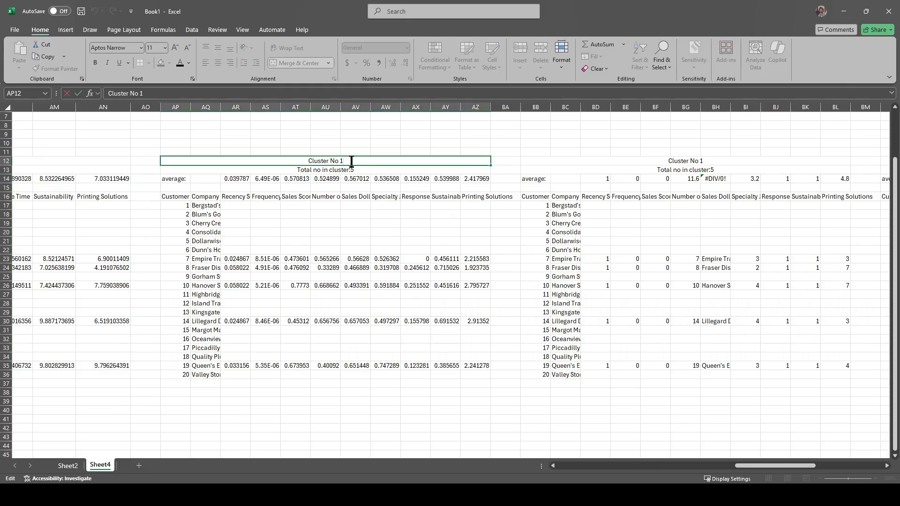
double_click(445, 161)
key("BackSpace")
type("3")
double_click(818, 157)
key("BackSpace")
type("4")
key("Return")
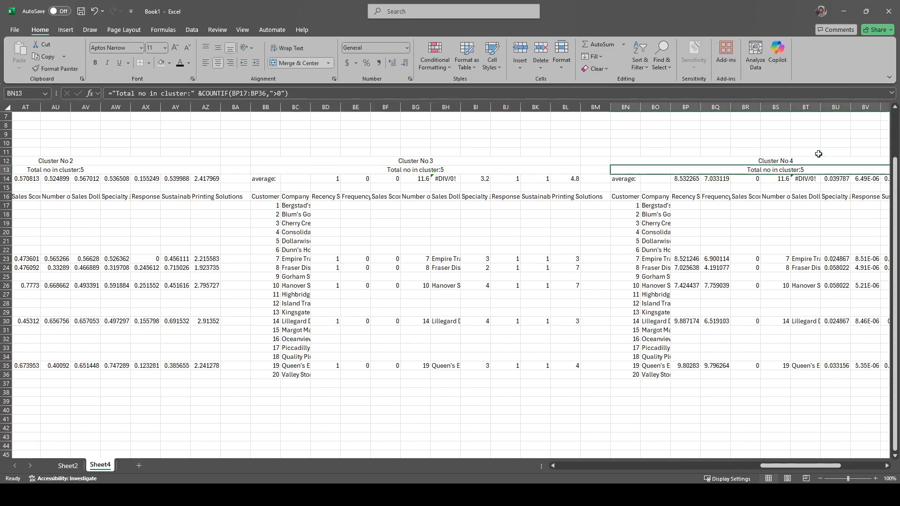
double_click(634, 161)
key("BackSpace")
type("5")
key("Return")
Step: Autofit the column widths of the copied cluster tables so the headings and company names fit
scroll(539, 257, "left", 11)
left_click_drag(355, 108, 450, 375)
scroll(454, 176, "right", 12)
left_click(655, 108, "shift")
double_click(670, 107)
left_click(663, 223)
Step: Fill the Cluster No 1 table with light blue and the Cluster No 2 table with light orange
scroll(669, 257, "left", 14)
left_click(170, 63)
left_click(187, 94)
scroll(440, 239, "right", 12)
left_click_drag(415, 161, 407, 375)
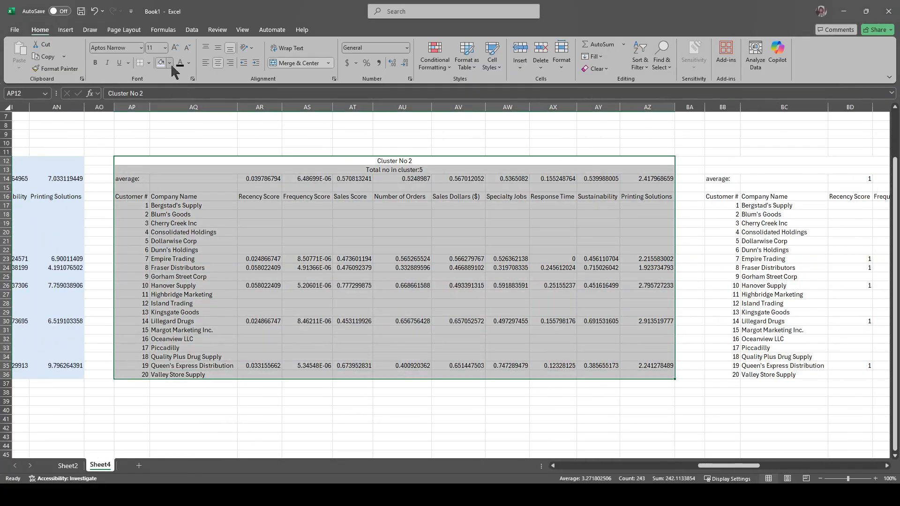
left_click(170, 65)
left_click(203, 94)
Step: Fill the Cluster No 3 table with light green and the Cluster No 4 table with light pink-purple
scroll(586, 234, "right", 12)
left_click_drag(508, 161, 525, 375)
left_click(170, 65)
left_click(211, 94)
scroll(404, 213, "right", 12)
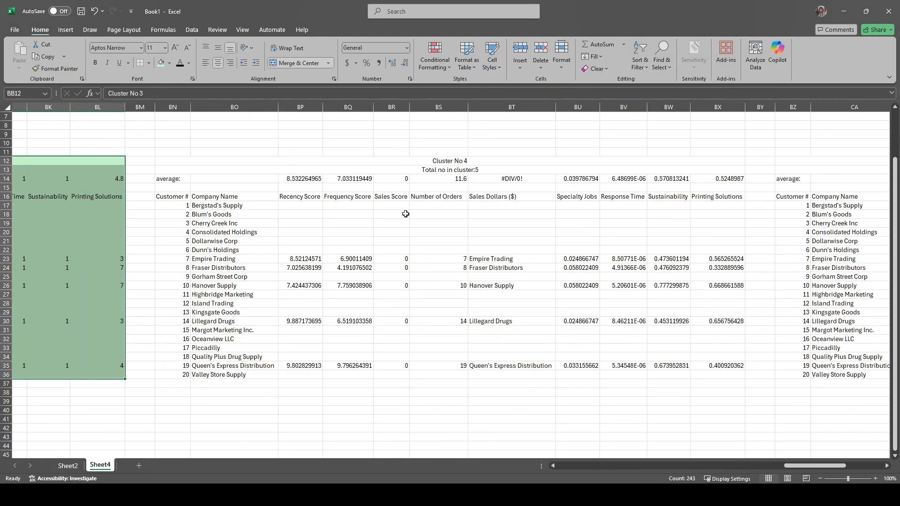
left_click_drag(412, 161, 408, 375)
left_click(170, 64)
left_click(270, 113)
Step: Fill the Cluster No 5 table with dark gray
scroll(403, 211, "right", 12)
left_click_drag(407, 162, 389, 375)
left_click(170, 64)
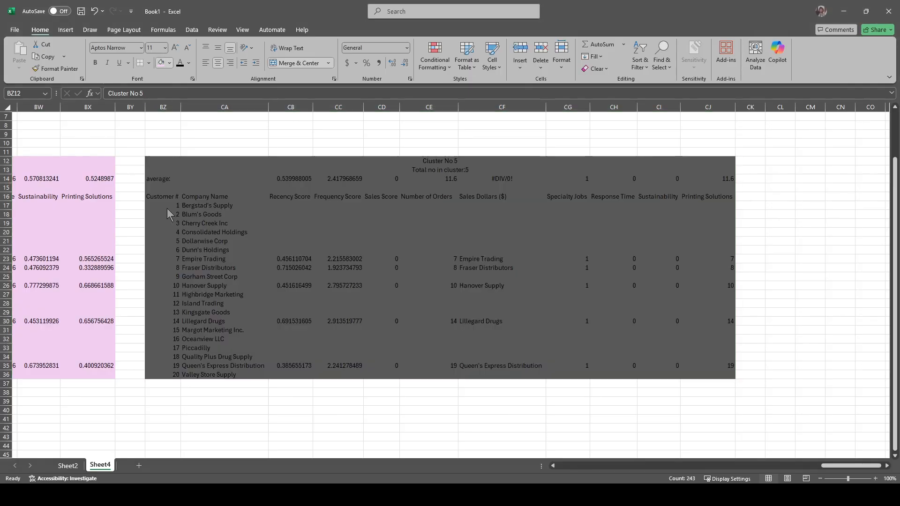
left_click(169, 213)
left_click(486, 234)
Step: Examine the first Recency Score formula in the Cluster No 1 table and the cluster match and source data cells it references
scroll(487, 233, "left", 20)
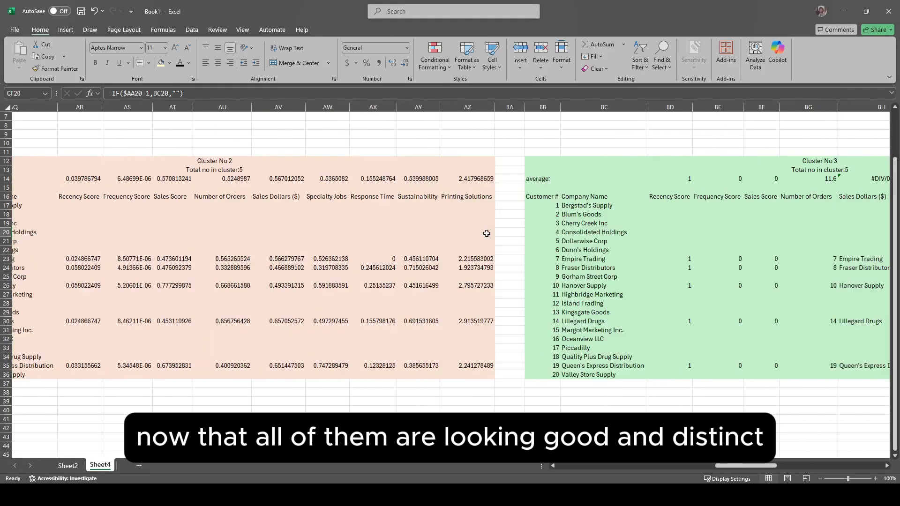
scroll(486, 233, "left", 10)
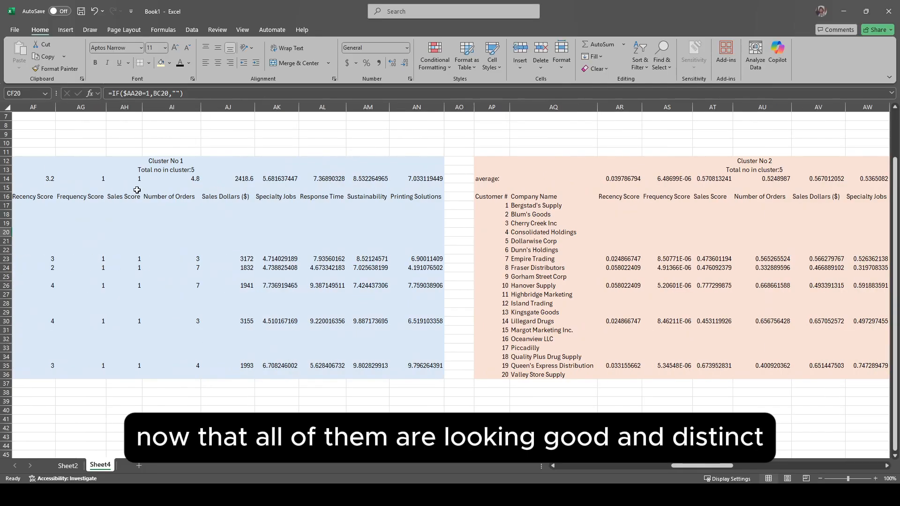
scroll(176, 182, "left", 5)
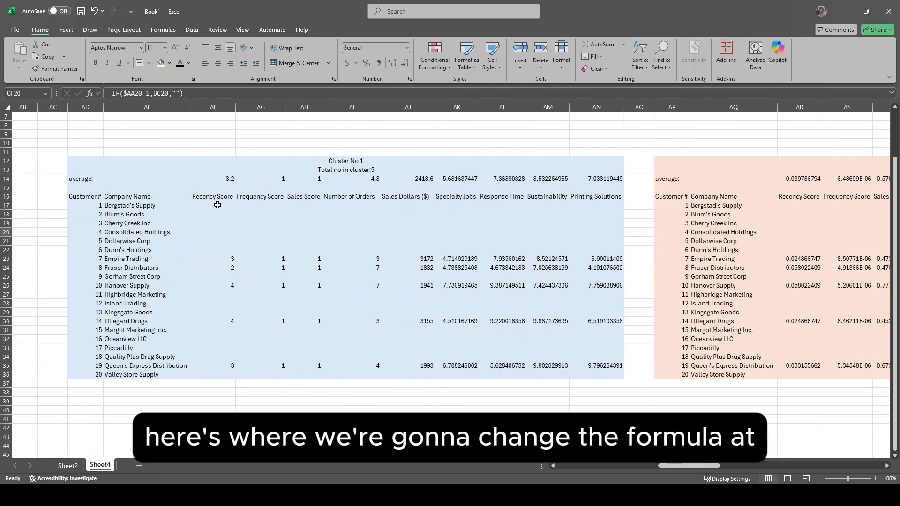
double_click(217, 205)
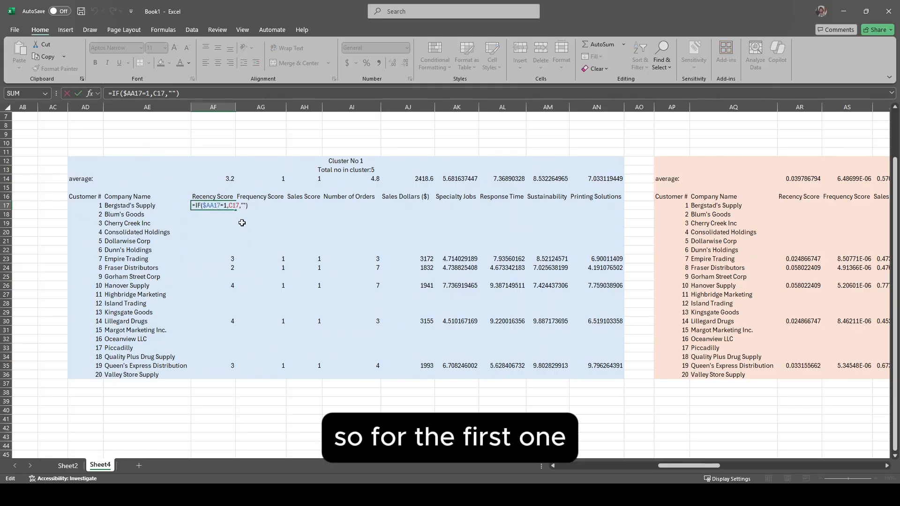
scroll(242, 222, "left", 12)
scroll(543, 205, "right", 5)
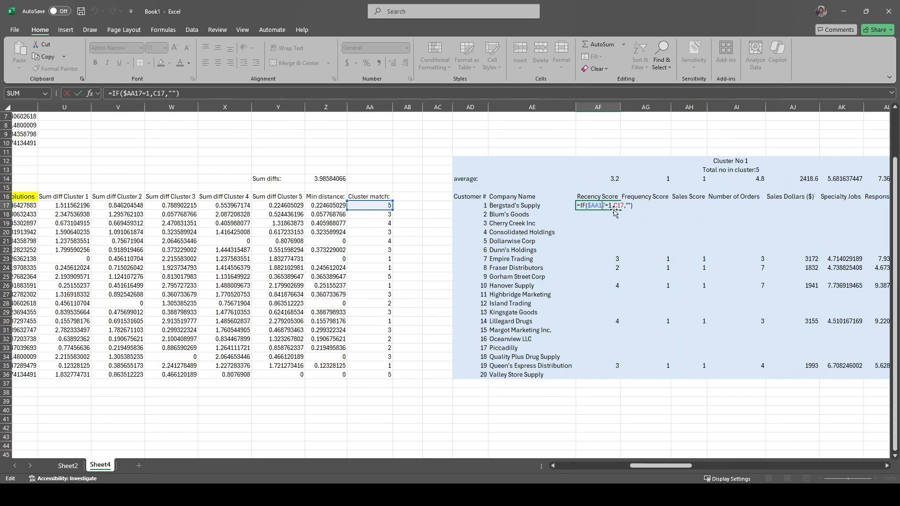
scroll(817, 204, "right", 3)
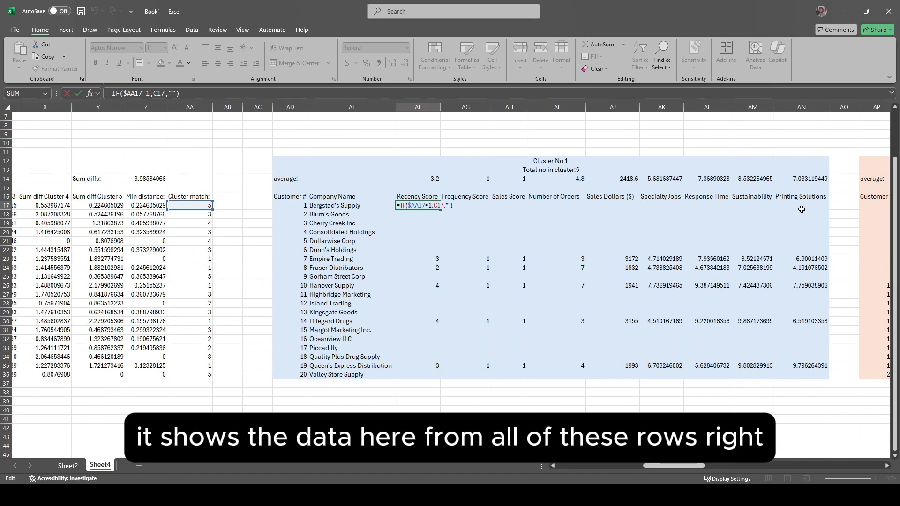
scroll(263, 208, "left", 15)
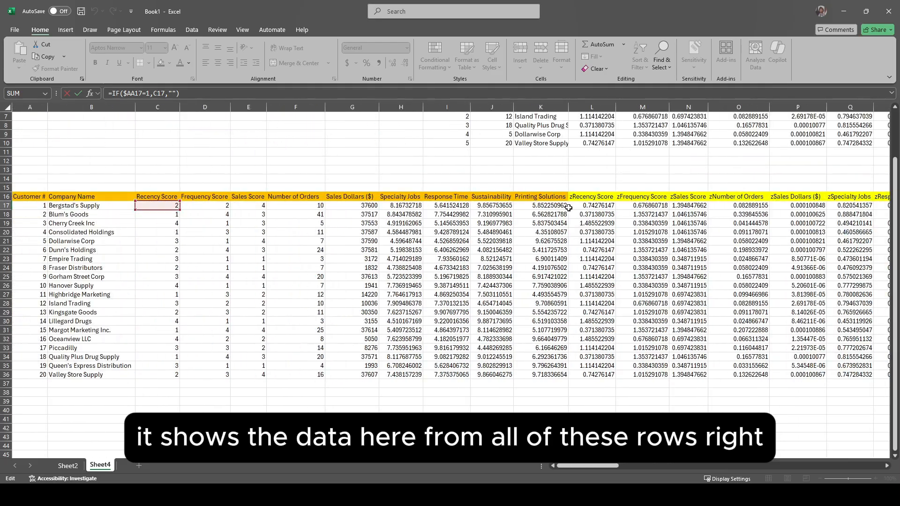
scroll(567, 209, "right", 15)
key("Escape")
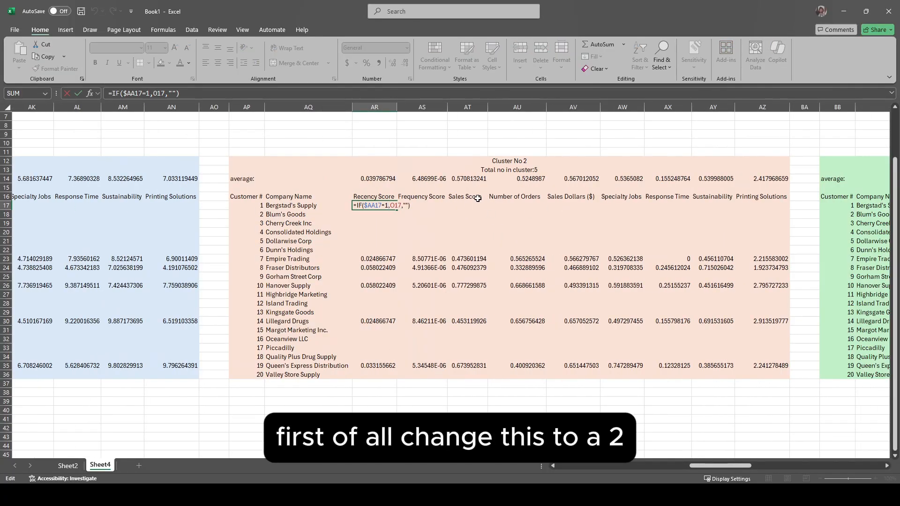
Step: Change the first Recency Score formula in the Cluster No 2 table to =IF($AA17=2,C17,"")
key("Return")
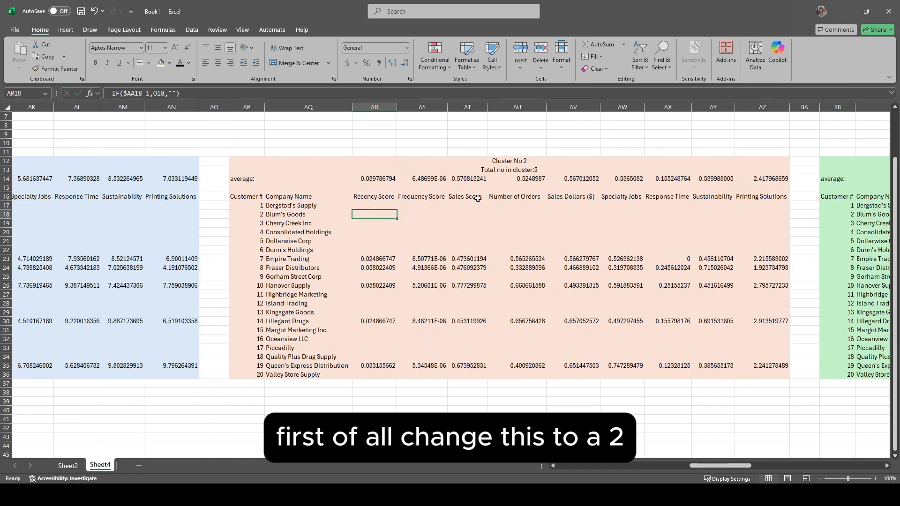
scroll(367, 169, "left", 5)
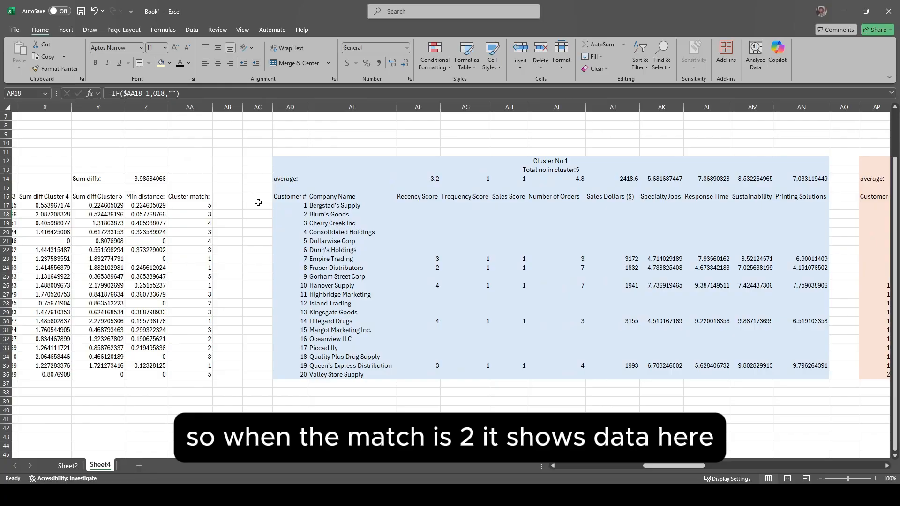
scroll(769, 202, "right", 4)
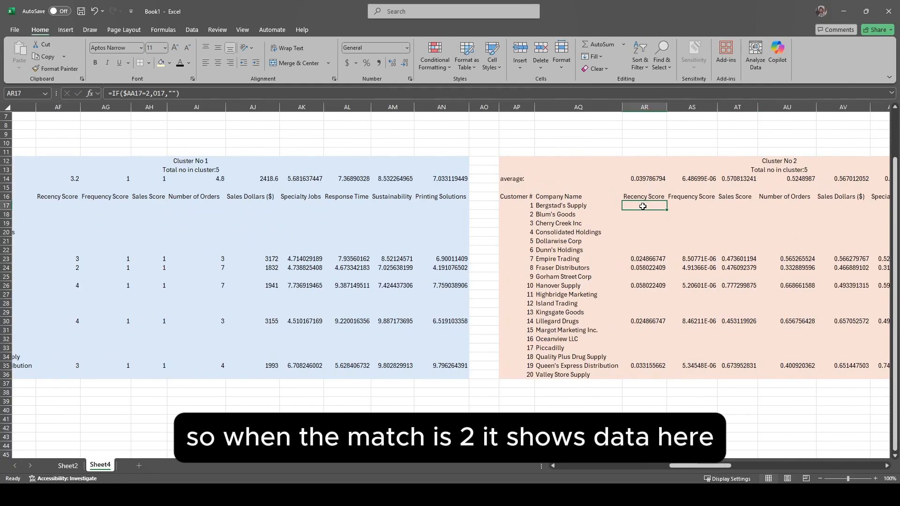
double_click(643, 206)
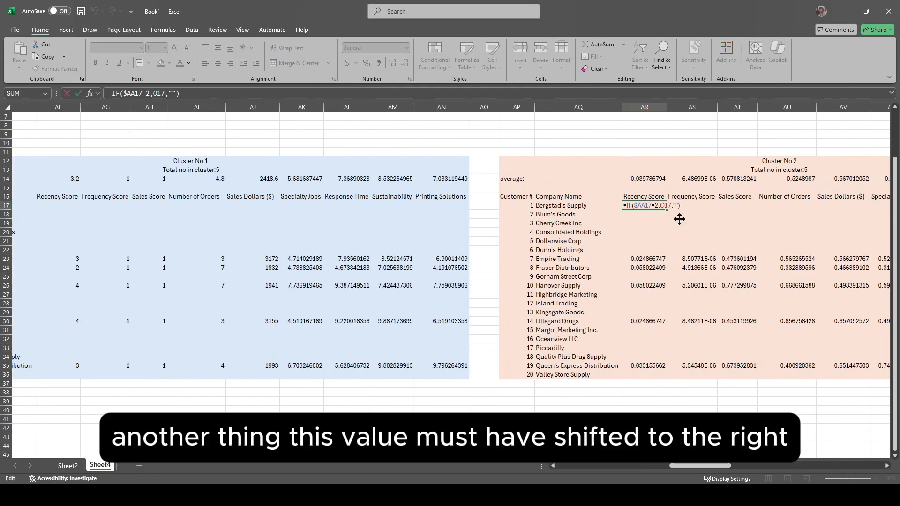
scroll(664, 204, "left", 10)
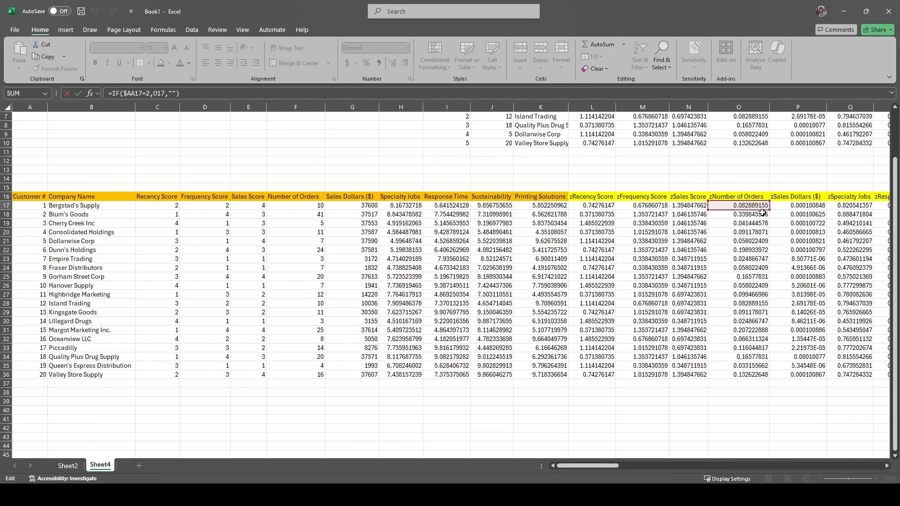
left_click_drag(728, 203, 158, 205)
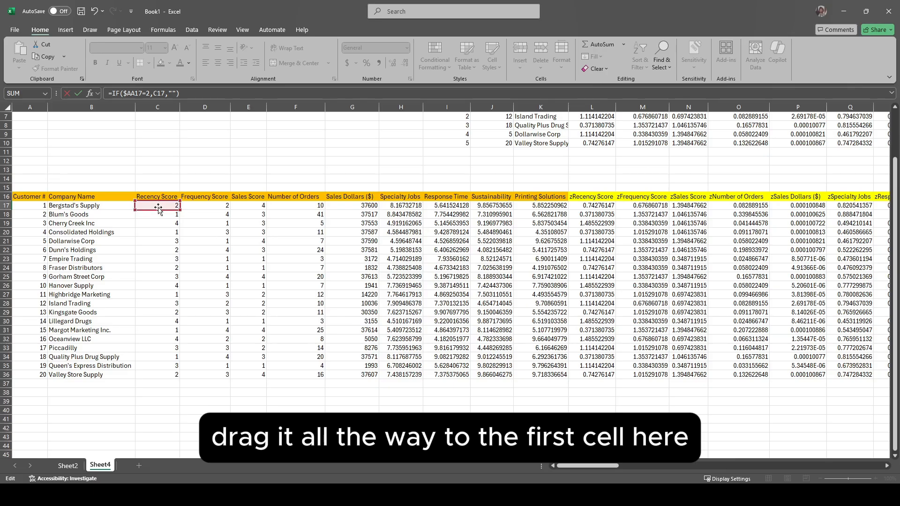
key("Return")
scroll(442, 227, "right", 4)
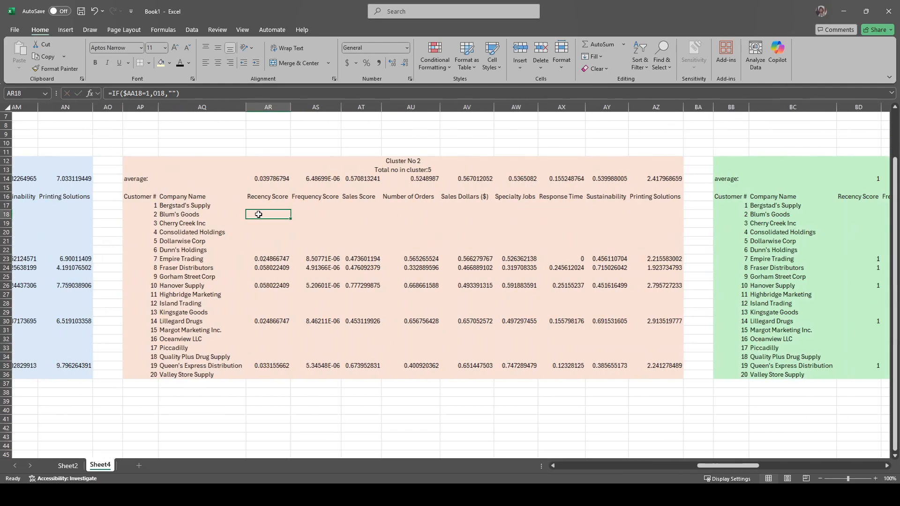
Step: Fill the Cluster No 2 formula across to Printing Solutions and down to the last customer, and compare Island Trading's row with its cluster match
scroll(258, 214, "right", 1)
left_click_drag(242, 212, 561, 210)
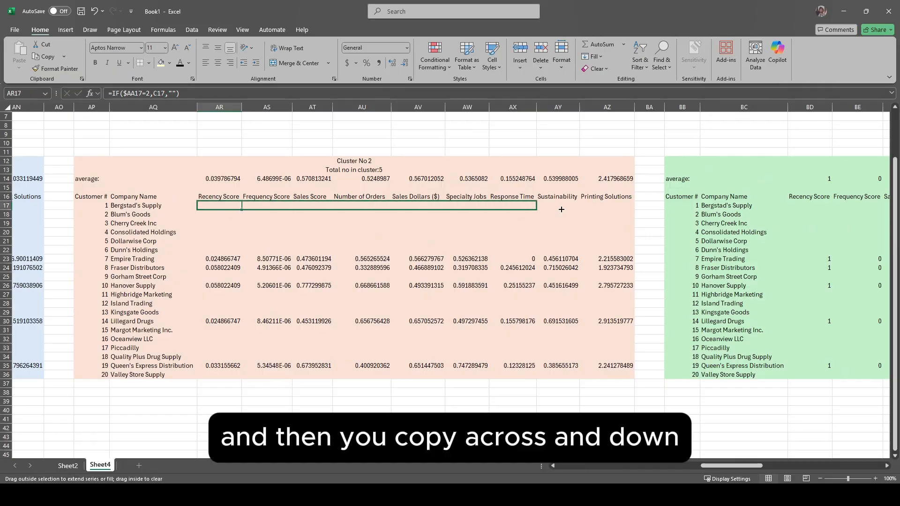
left_click_drag(624, 211, 637, 209)
double_click(635, 210)
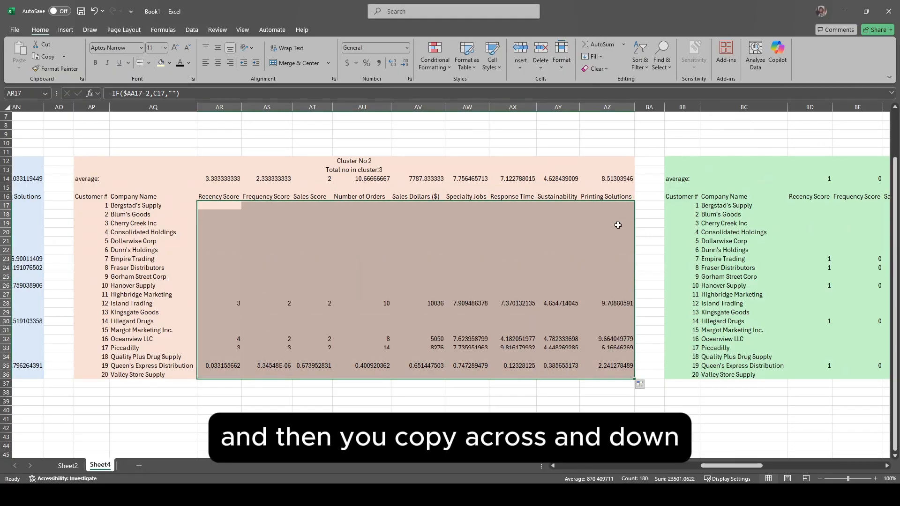
left_click(224, 303)
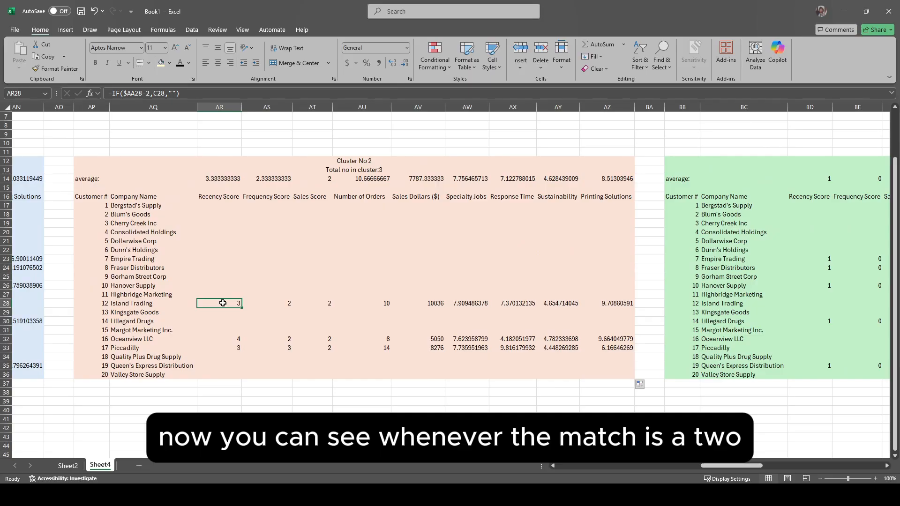
left_click_drag(222, 303, 96, 304)
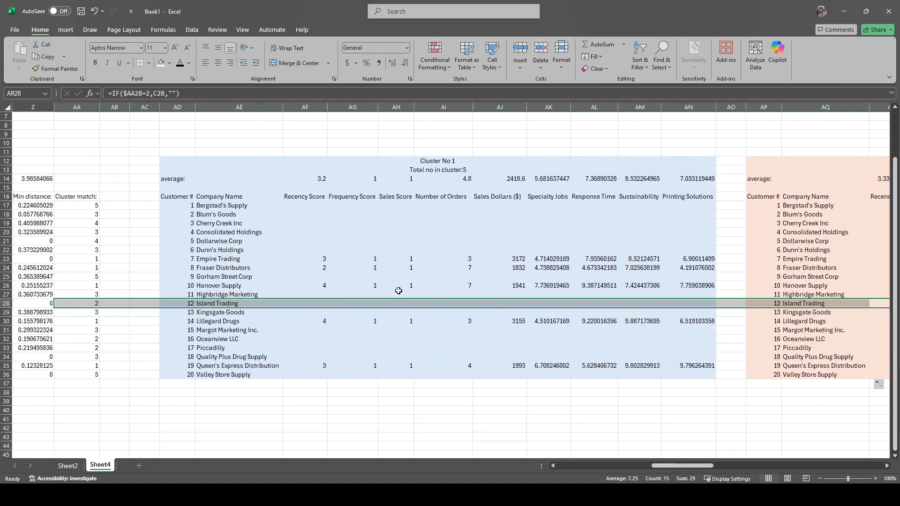
Step: Change the first Recency Score formula in the Cluster No 3 table to =IF($AA17=3,C17,"")
scroll(399, 291, "right", 6)
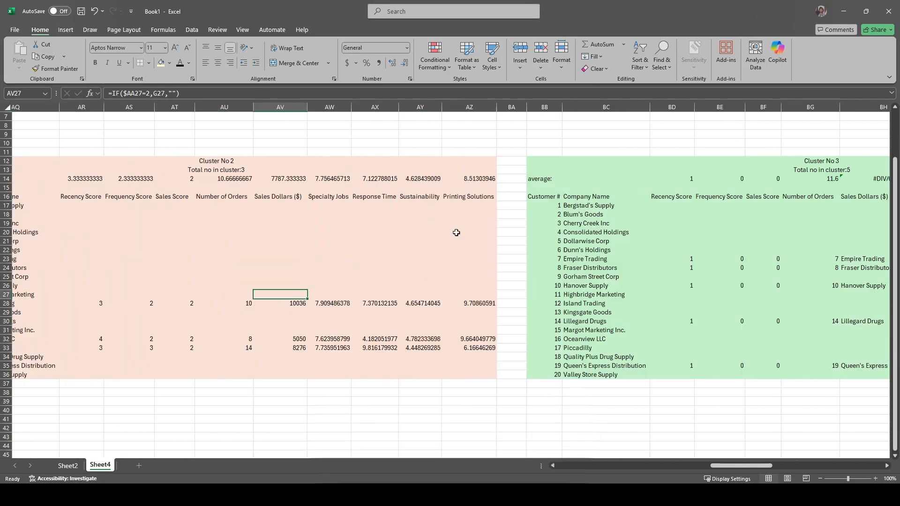
scroll(456, 233, "right", 6)
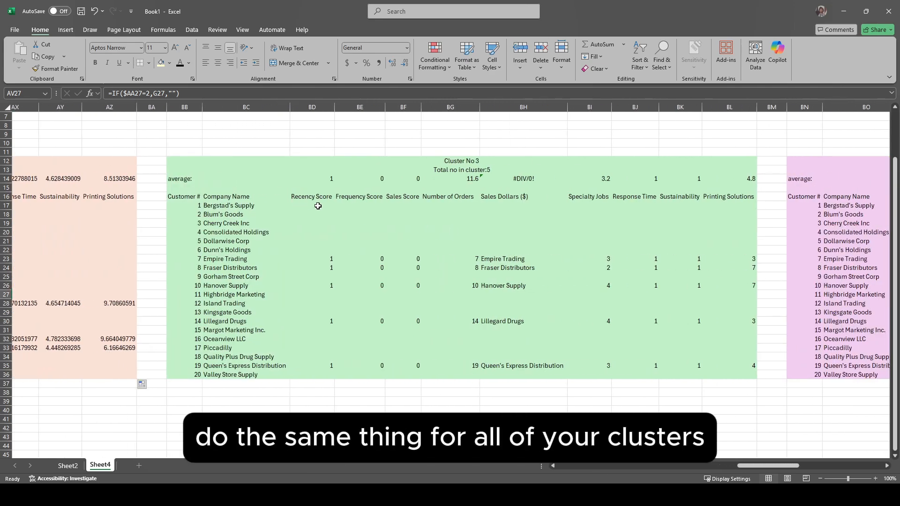
left_click(318, 206)
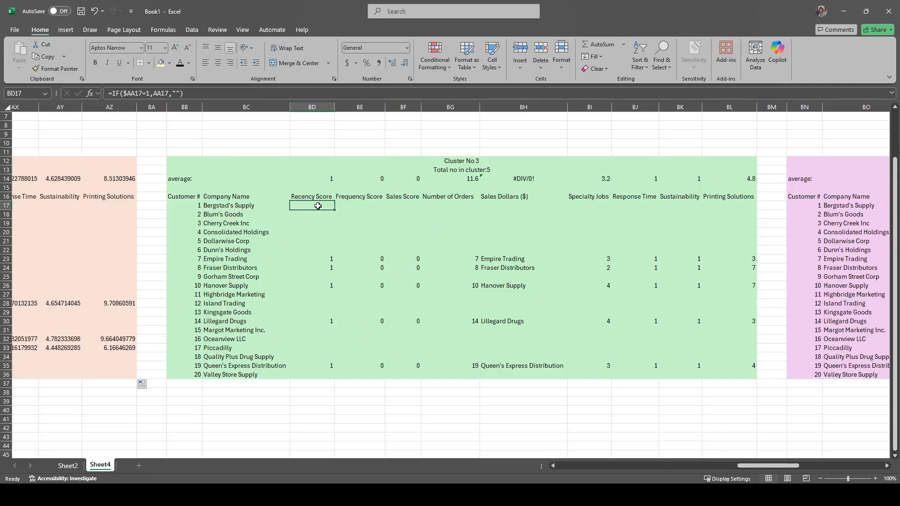
double_click(317, 206)
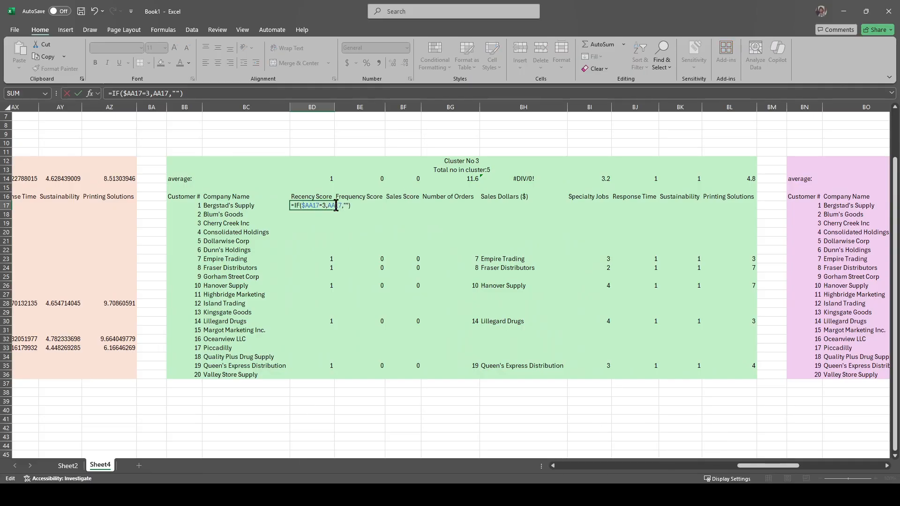
scroll(335, 205, "left", 12)
left_click_drag(695, 209, 157, 209)
scroll(291, 227, "right", 10)
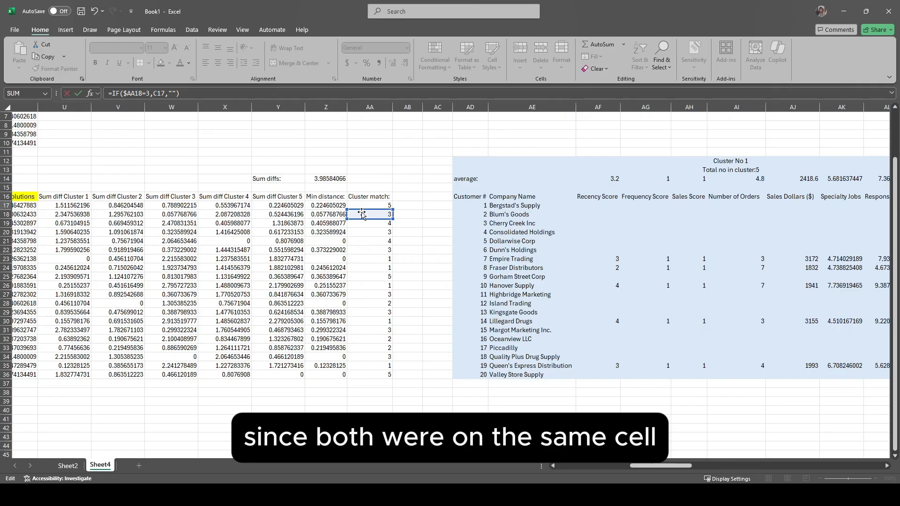
left_click_drag(363, 217, 365, 207)
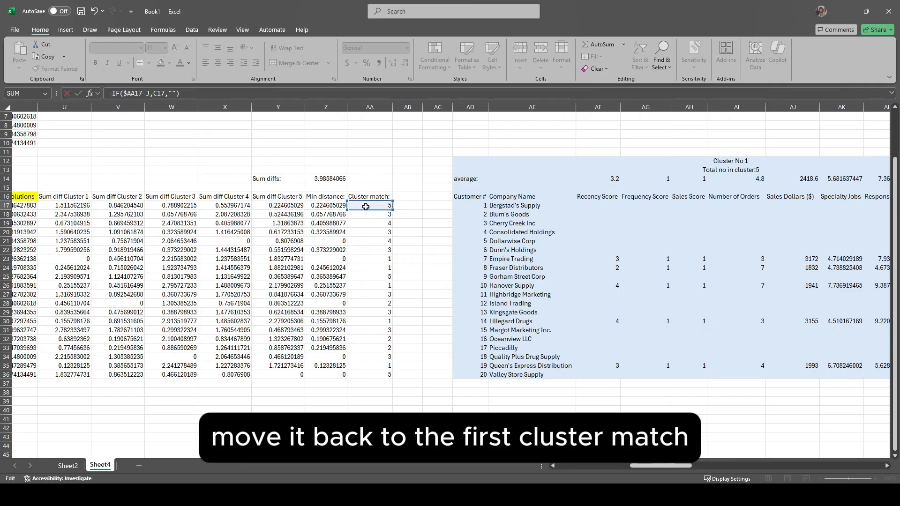
scroll(453, 241, "left", 10)
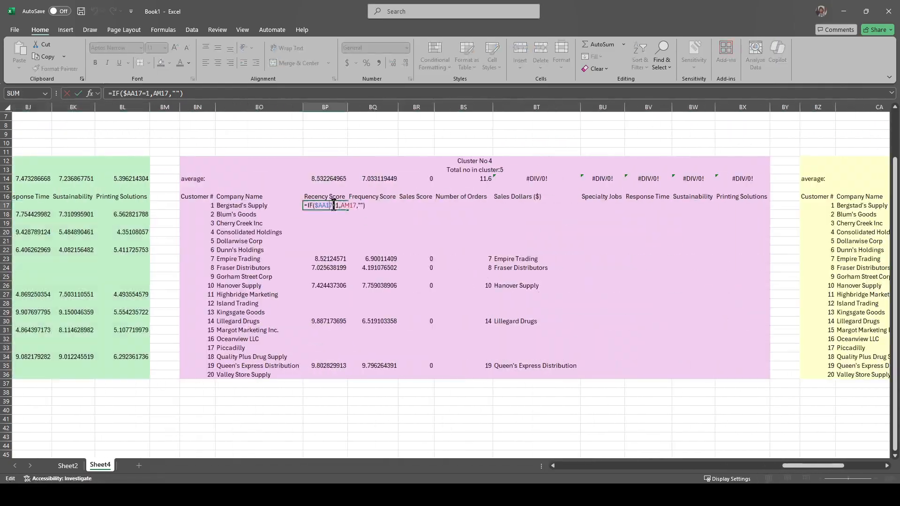
Step: Point the first Recency Score formula in the Cluster No 4 table to the original Recency Score in C17
scroll(237, 234, "left", 13)
left_click_drag(750, 210, 157, 206)
key("Return")
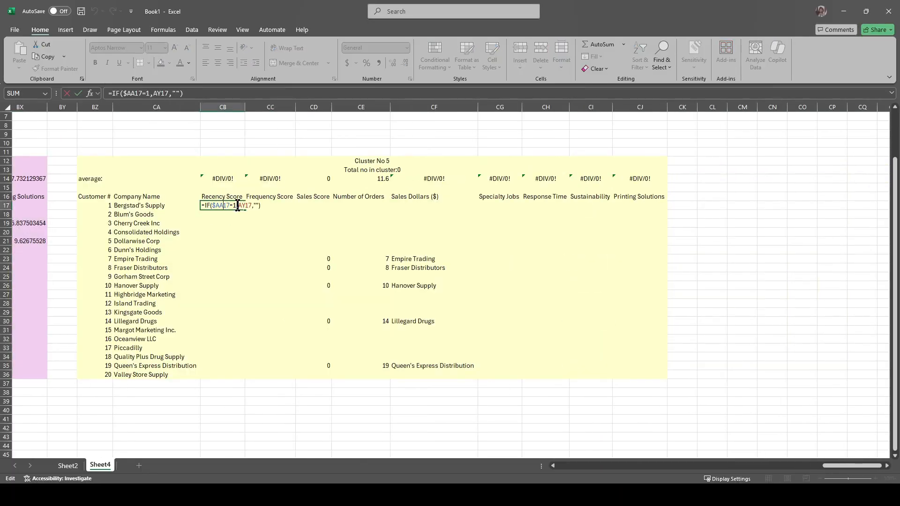
Step: Change the first Recency Score formula in the Cluster No 5 table to =IF($AA17=5,C17,"") and fill it across and down the table
scroll(274, 225, "left", 11)
left_click_drag(349, 209, 150, 205)
key("Return")
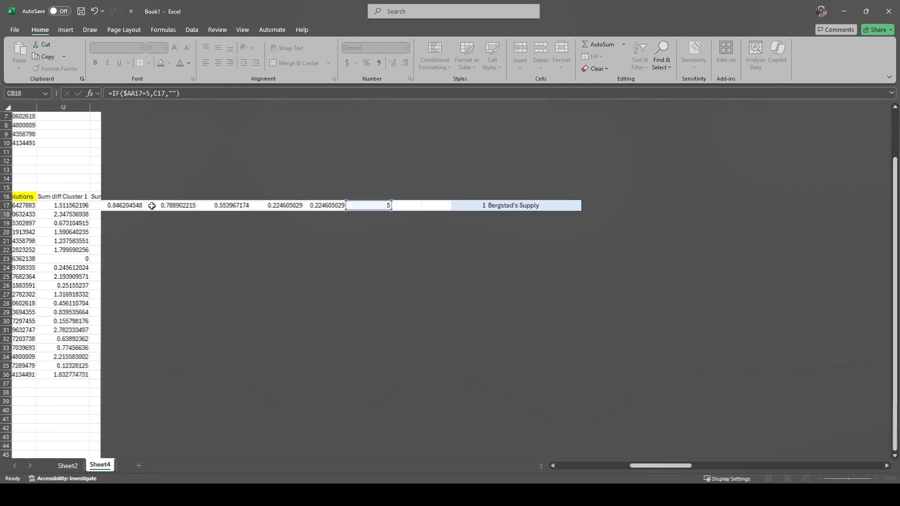
scroll(151, 205, "right", 2)
left_click(151, 205)
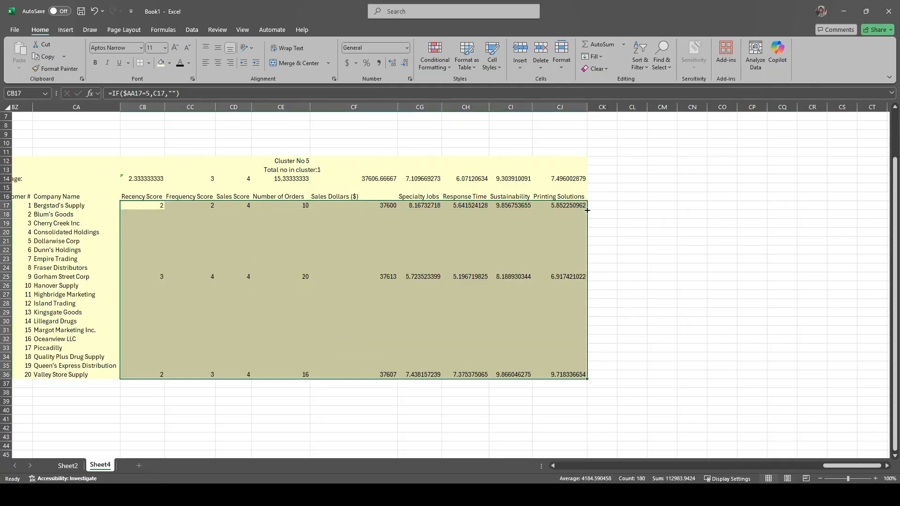
left_click(142, 205)
Step: Compare Bergstad's Supply's row in the Cluster No 5 table with its cluster match and original customer data
scroll(471, 227, "left", 4)
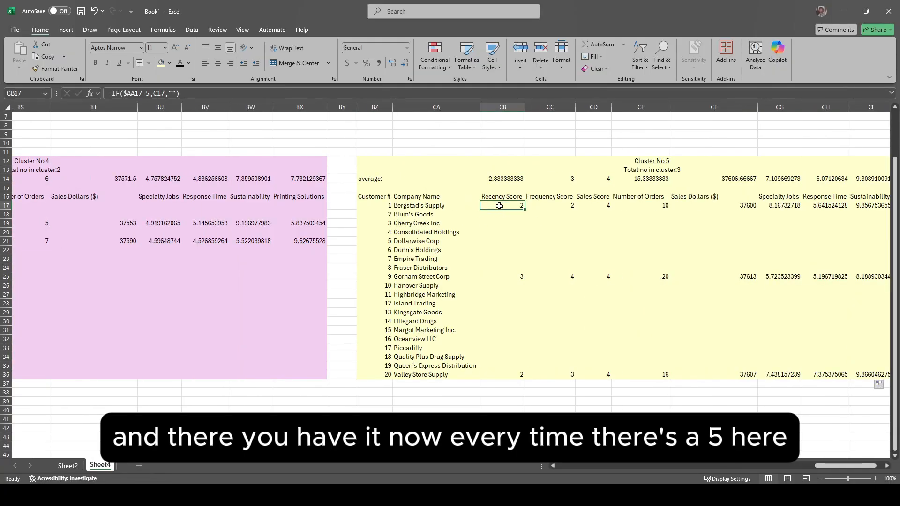
left_click_drag(499, 206, 801, 207)
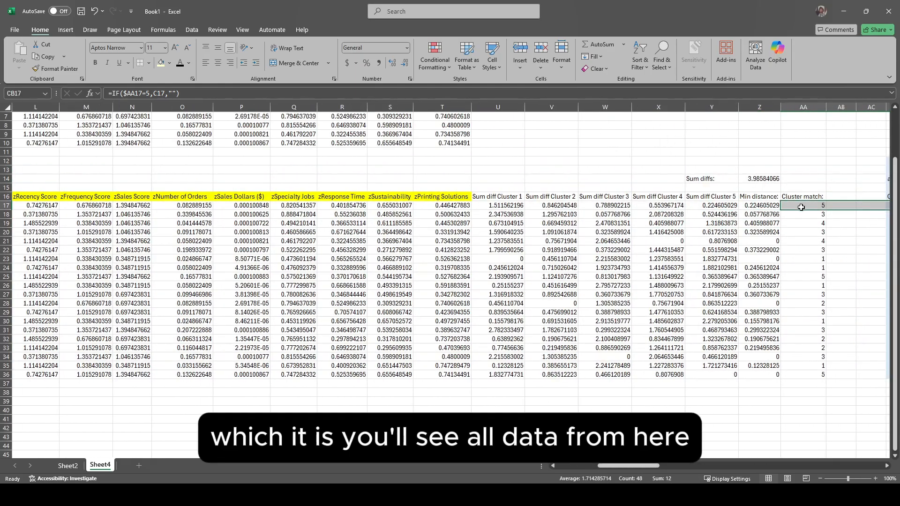
scroll(803, 204, "left", 5)
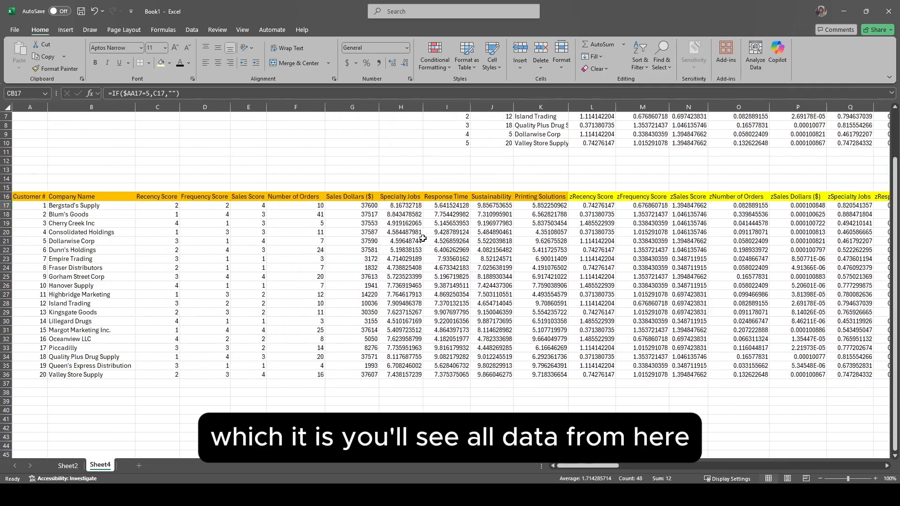
left_click_drag(139, 202, 543, 211)
Step: Copy the Cluster No 1 headings from Customer # to Printing Solutions and paste them as values starting in cell AD2
scroll(543, 212, "right", 20)
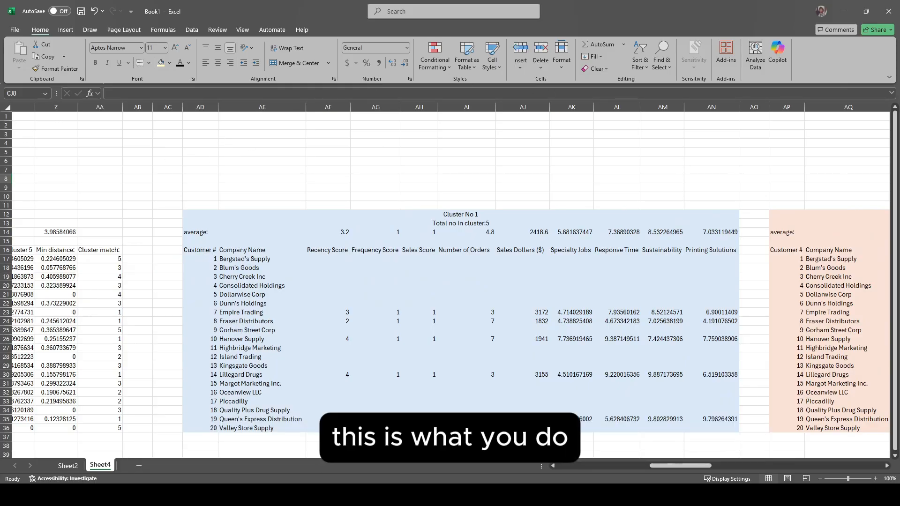
left_click_drag(200, 250, 711, 250)
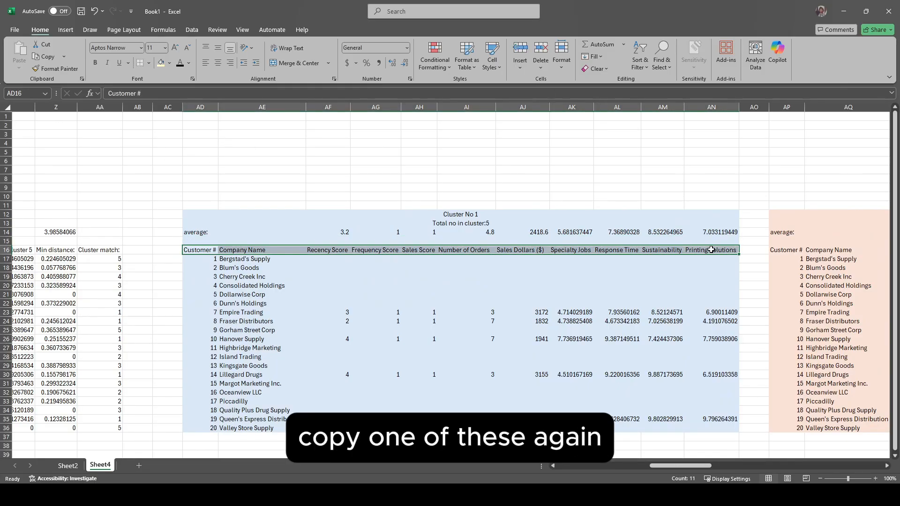
key("ctrl+c")
left_click(200, 125)
key("ctrl+v")
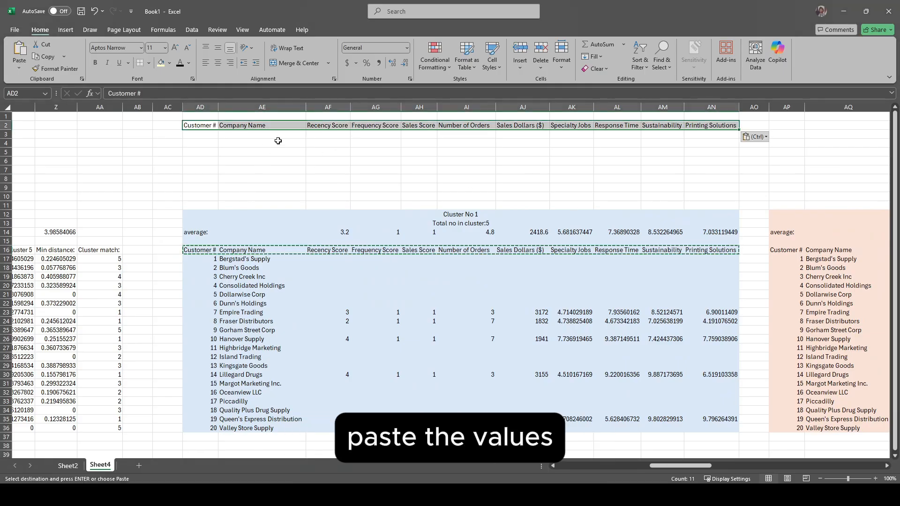
Step: Merge and center AD1:AN1 above the copied headings and enter the title Total summaries
left_click_drag(200, 117, 711, 116)
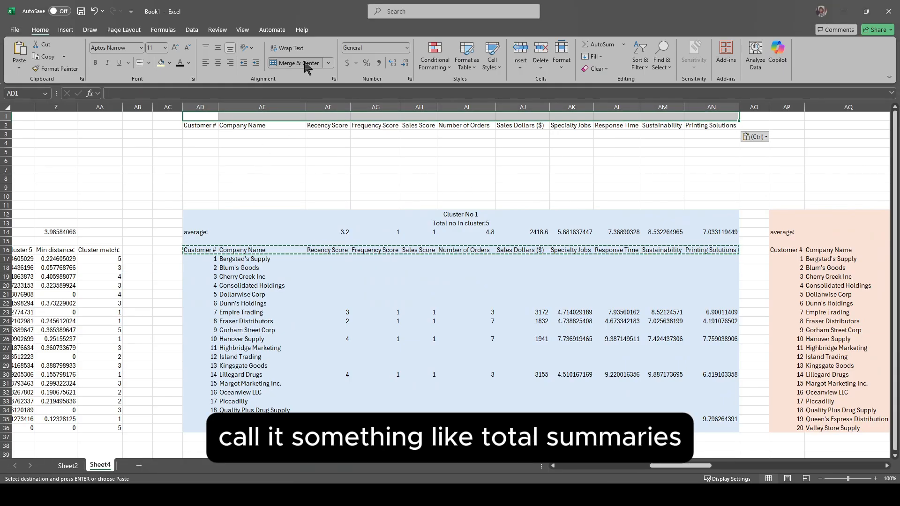
left_click(304, 64)
double_click(450, 117)
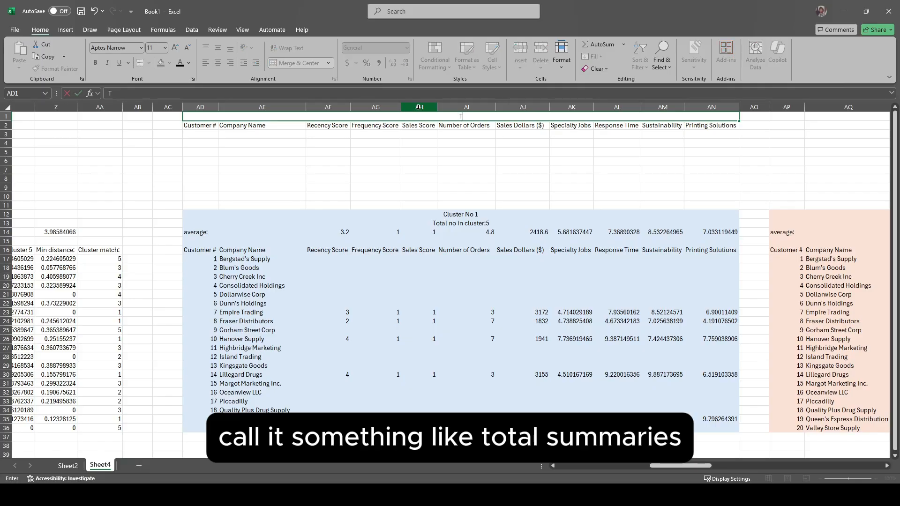
type("Total summaries")
key("Return")
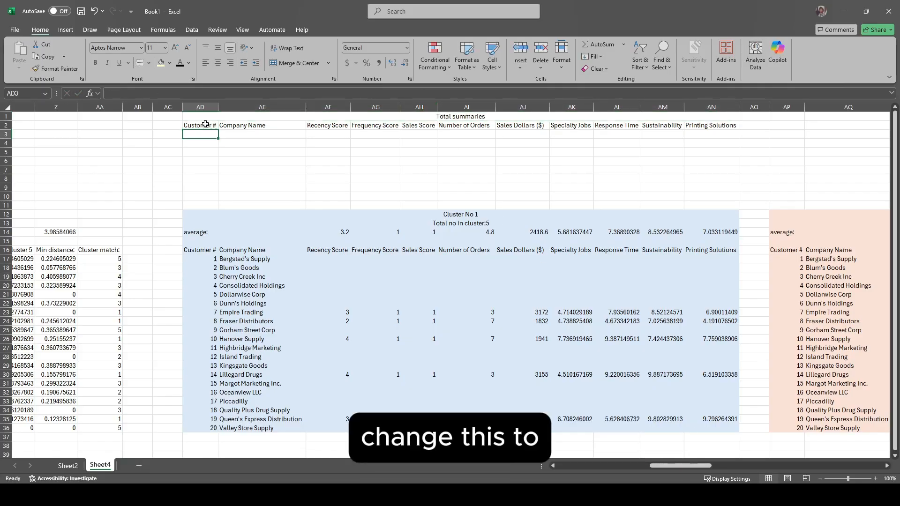
Step: Rename the first two summary headings to Cluster No and Total customers in cluster:, and number the clusters 1 to 5 in AD3:AD7
type("Cluster No")
left_click(271, 123)
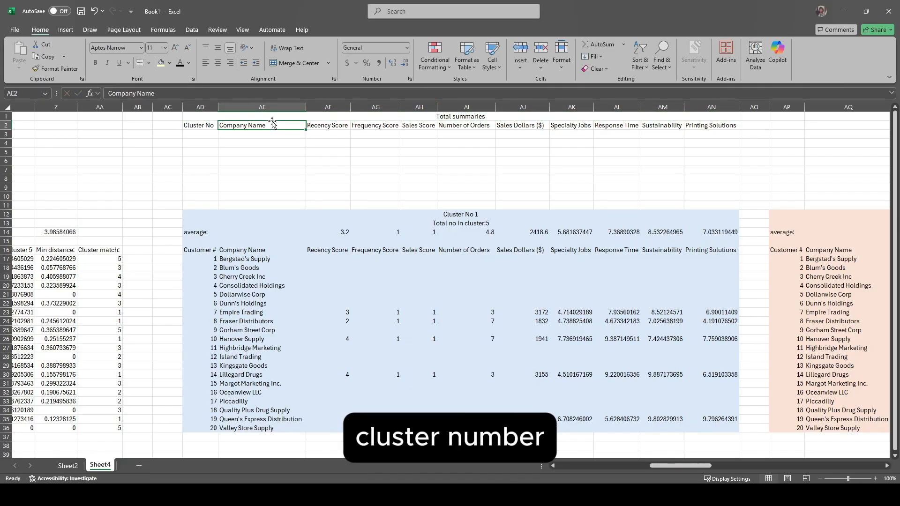
type("Total customer sin cluster:")
left_click(274, 135)
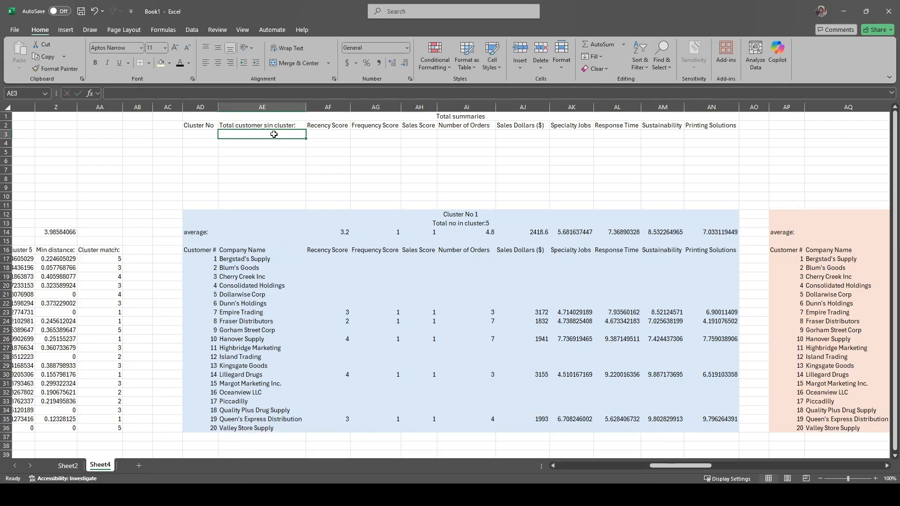
left_click(202, 133)
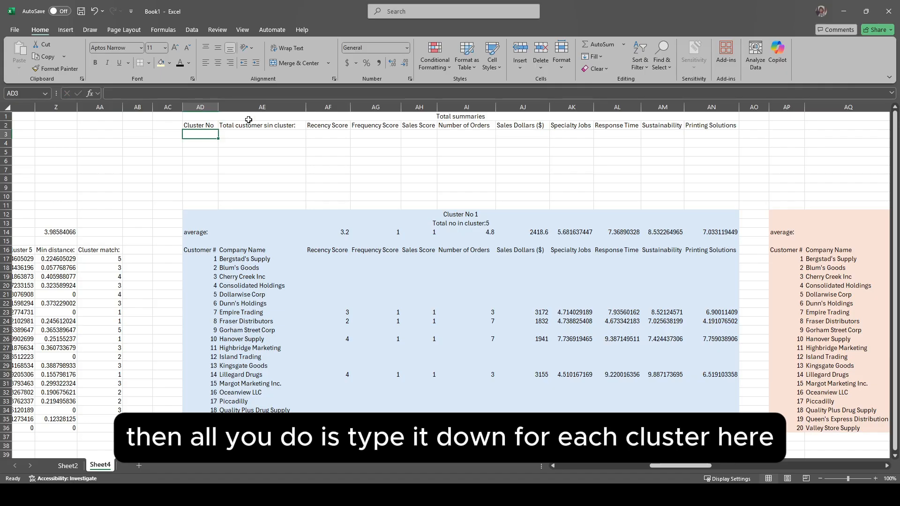
type("1 2 3 4 5")
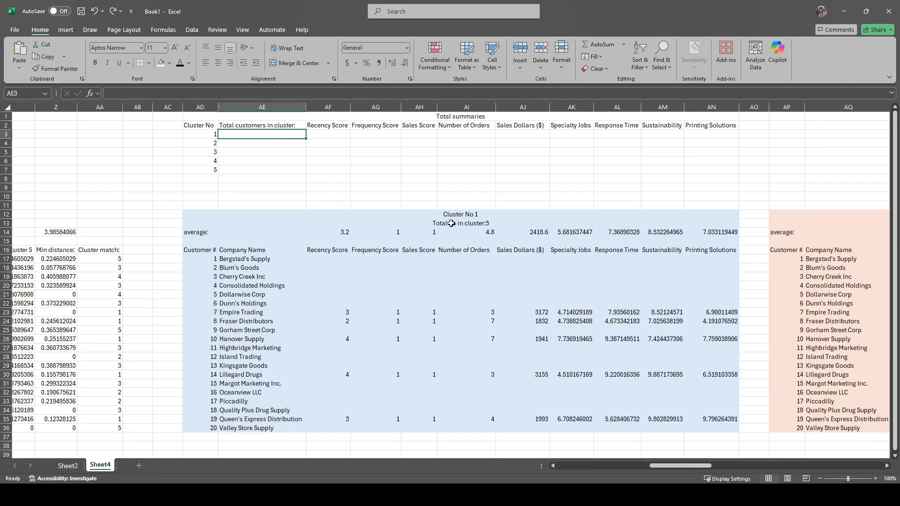
Step: Reuse the COUNTIF part of the Cluster No 1 total to enter =COUNTIF(AF17:AF36,">0") as cluster 1's customer count in AE3
left_click(450, 223)
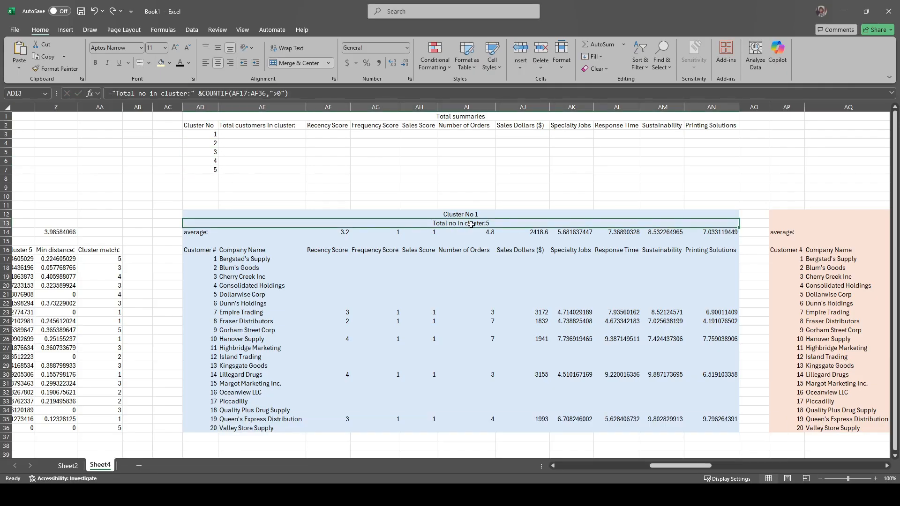
left_click(201, 96)
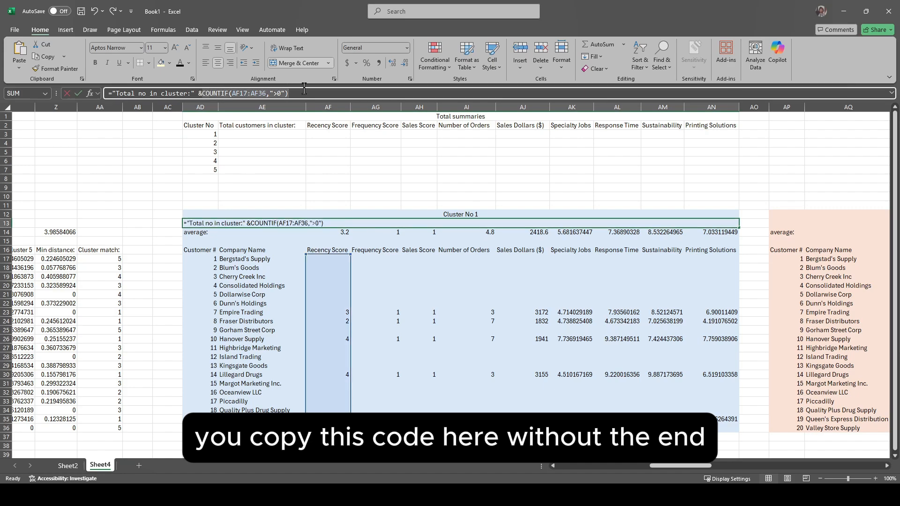
left_click(252, 135)
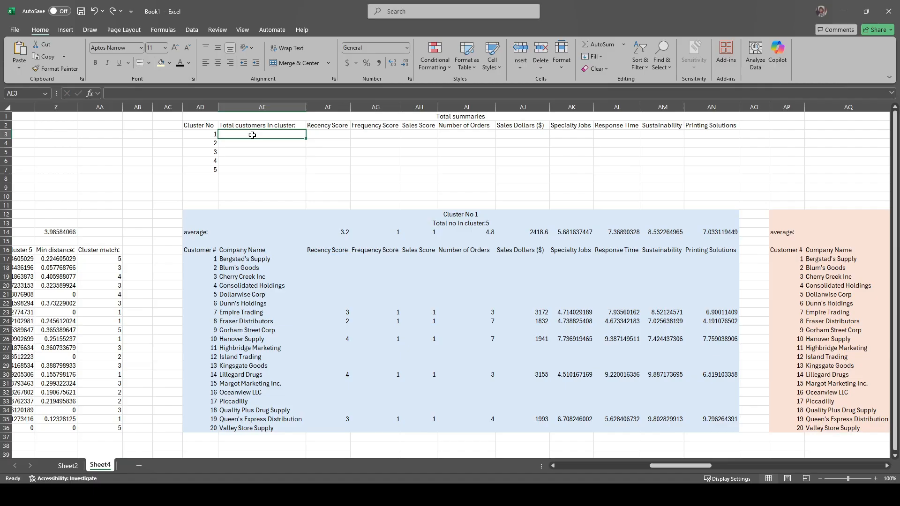
type("=")
key("ctrl+v")
key("Return")
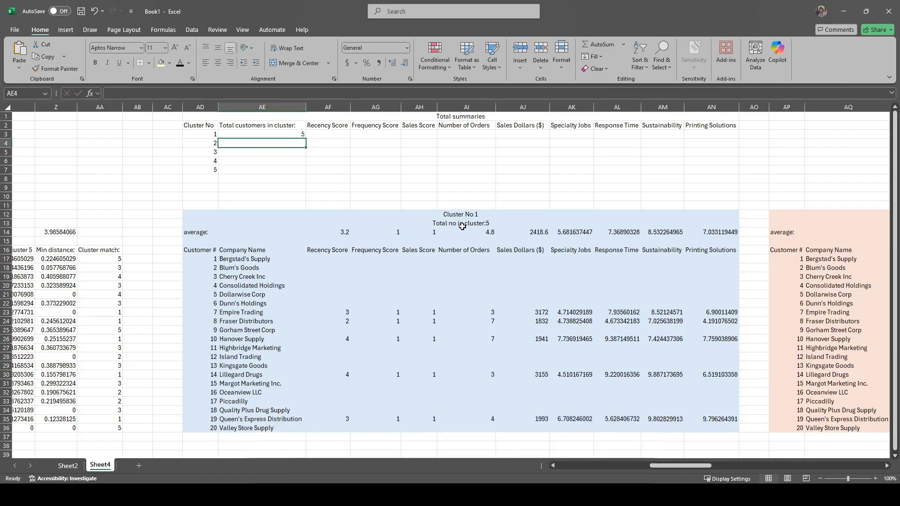
Step: Fill in the customer counts for clusters 2 to 5 from their tables' COUNTIF formulas, and check the sum of AE3:AE7
left_click(825, 223)
left_click(217, 93)
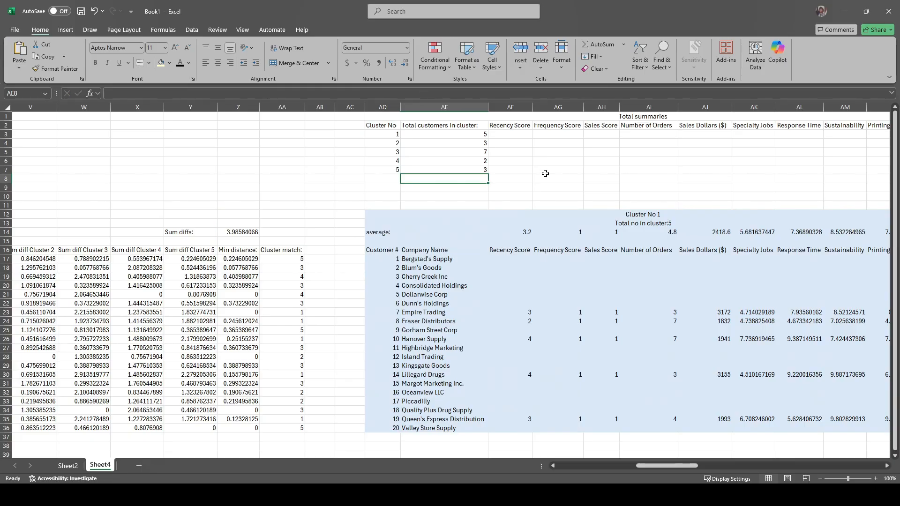
scroll(545, 173, "right", 2)
left_click_drag(381, 134, 386, 167)
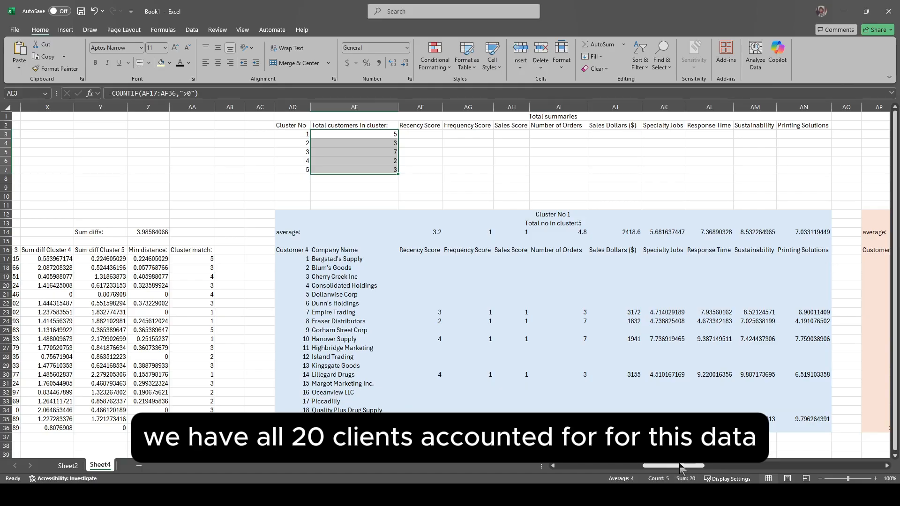
Step: Link cluster 1's summary Recency Score to its average with =AF14 and fill it across to Printing Solutions
scroll(375, 136, "right", 3)
left_click(253, 133)
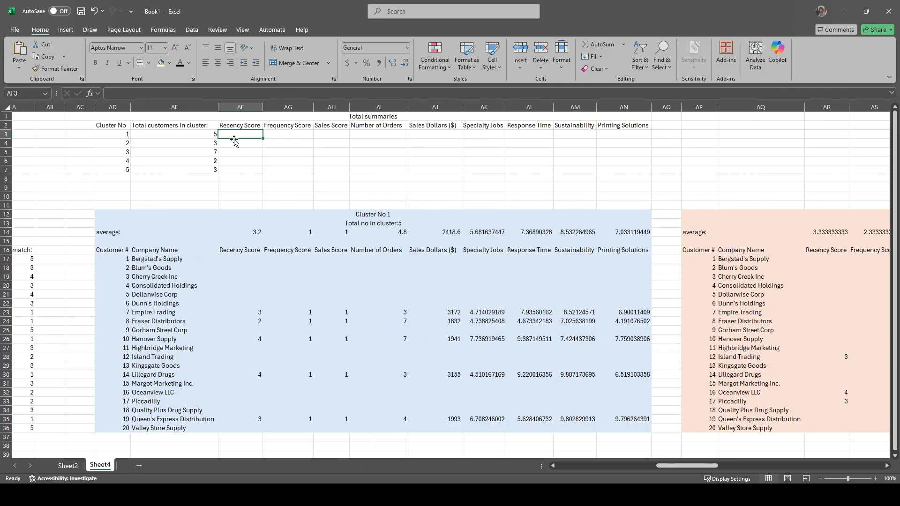
left_click(208, 92)
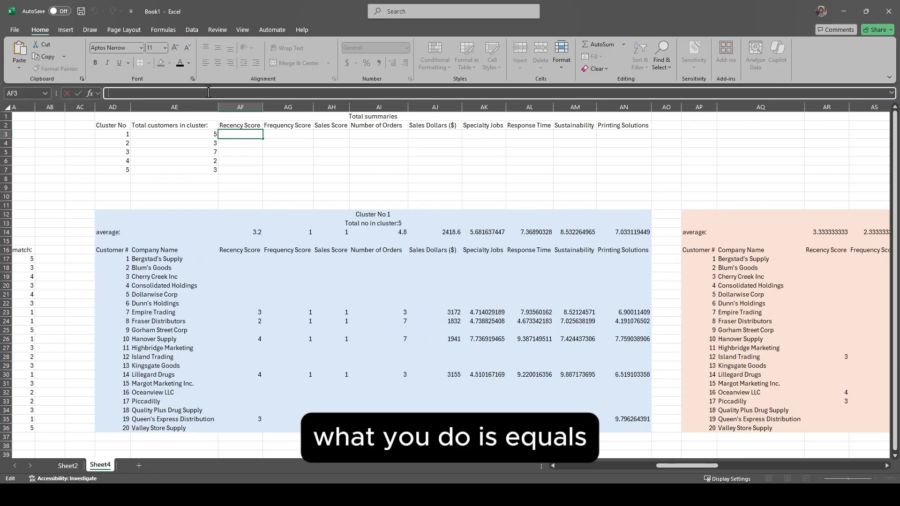
type("=")
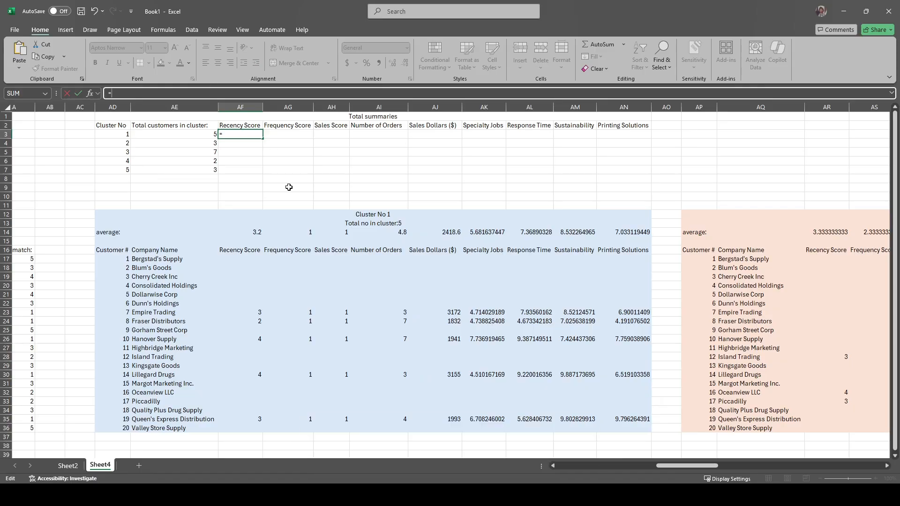
left_click(240, 232)
key("Return")
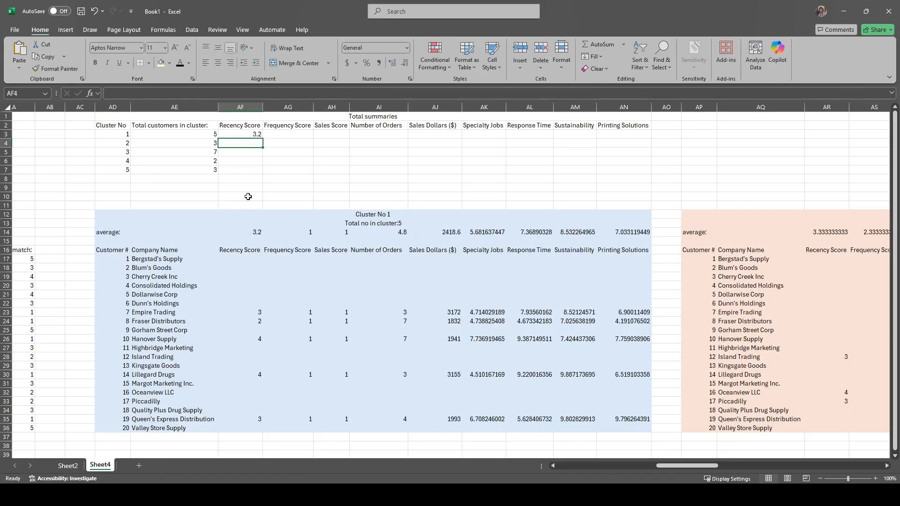
left_click(256, 133)
left_click_drag(264, 140, 649, 138)
Step: Link cluster 2's summary Recency Score to its average with =AR14 and fill it across to Printing Solutions
left_click(244, 143)
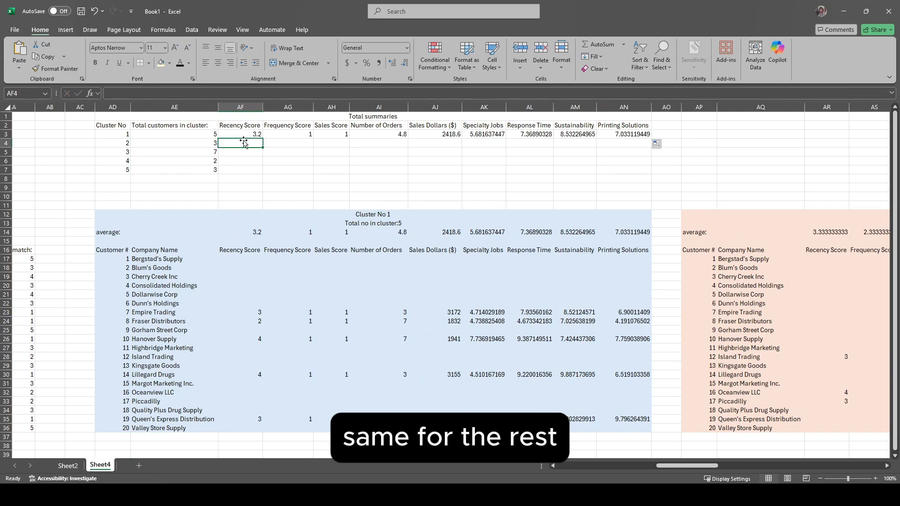
type("=")
left_click(827, 232)
key("Return")
left_click(241, 143)
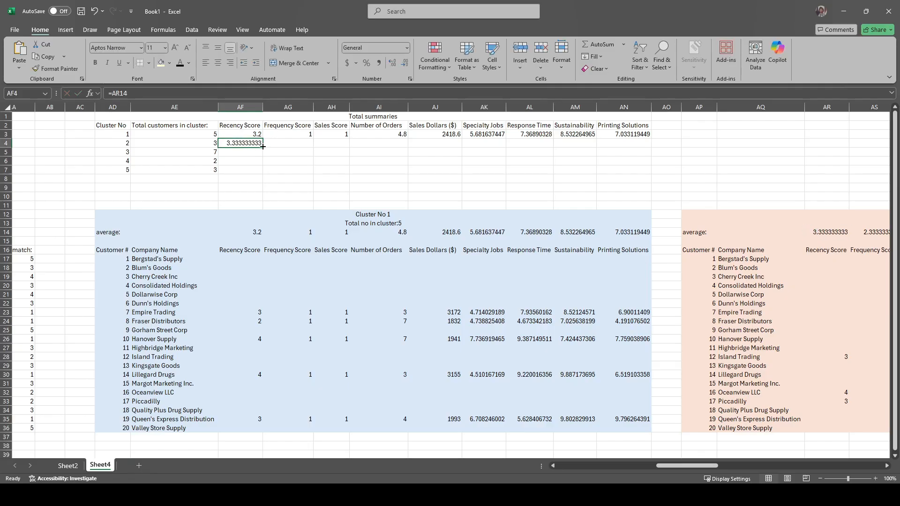
left_click_drag(263, 147, 649, 143)
Step: Link cluster 3's summary Recency Score to its average with =BD14 and fill it across to Printing Solutions
left_click(244, 152)
type("=")
scroll(308, 167, "right", 6)
left_click(598, 233)
scroll(598, 235, "left", 5)
key("Return")
left_click(64, 152)
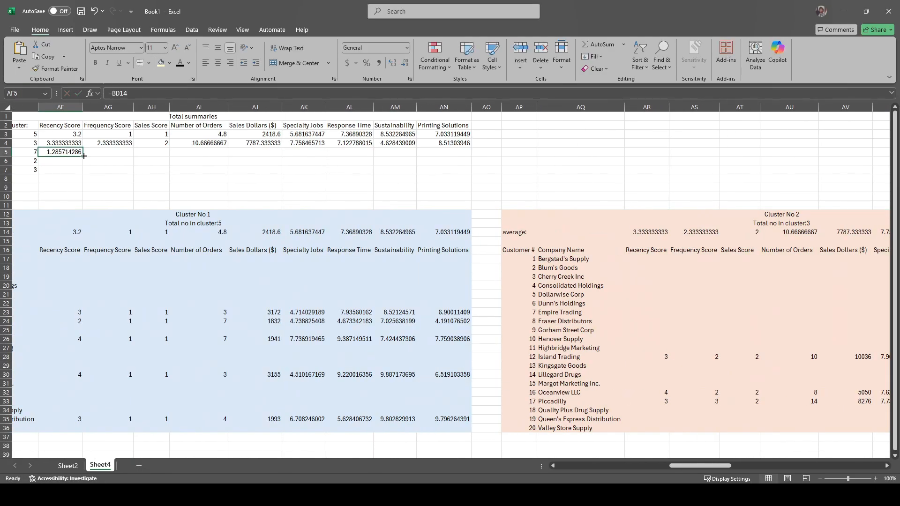
left_click_drag(83, 156, 461, 152)
Step: Link cluster 4's summary Recency Score to its average with =BP14 and fill it across to Printing Solutions
left_click(55, 161)
type("=")
scroll(200, 177, "right", 9)
left_click(336, 232)
key("Return")
left_click(36, 161)
left_click_drag(56, 165, 421, 165)
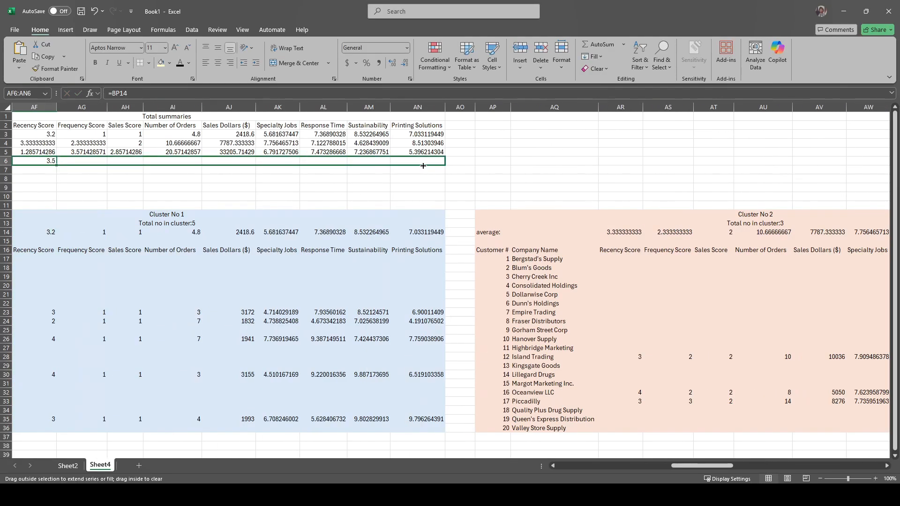
Step: Link cluster 5's summary Recency Score to its average with =CB14 and fill it across to Printing Solutions
left_click(37, 169)
scroll(174, 206, "right", 12)
left_click(195, 232)
key("Return")
left_click(38, 170)
left_click_drag(57, 174, 419, 171)
scroll(417, 206, "left", 3)
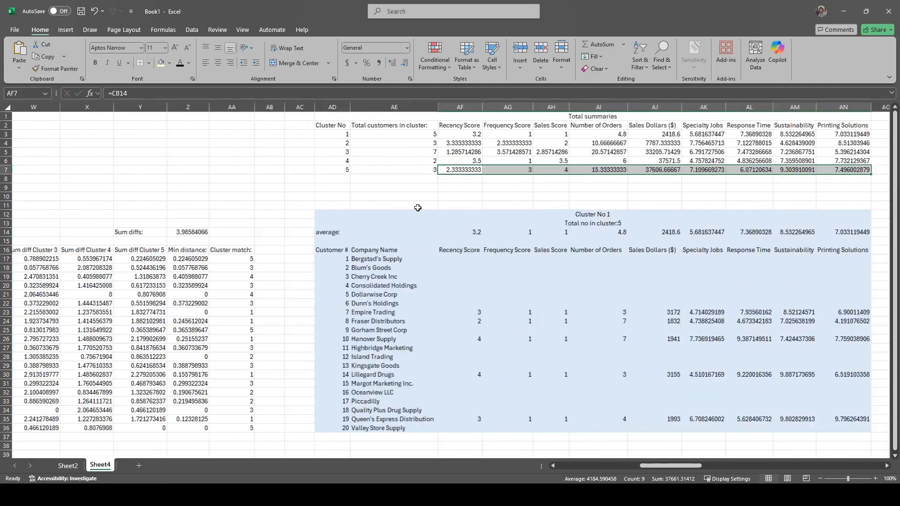
Step: Remove all decimal places from the summary averages in AF3:AN7
scroll(328, 203, "right", 1)
left_click(239, 196)
left_click_drag(310, 133, 693, 170)
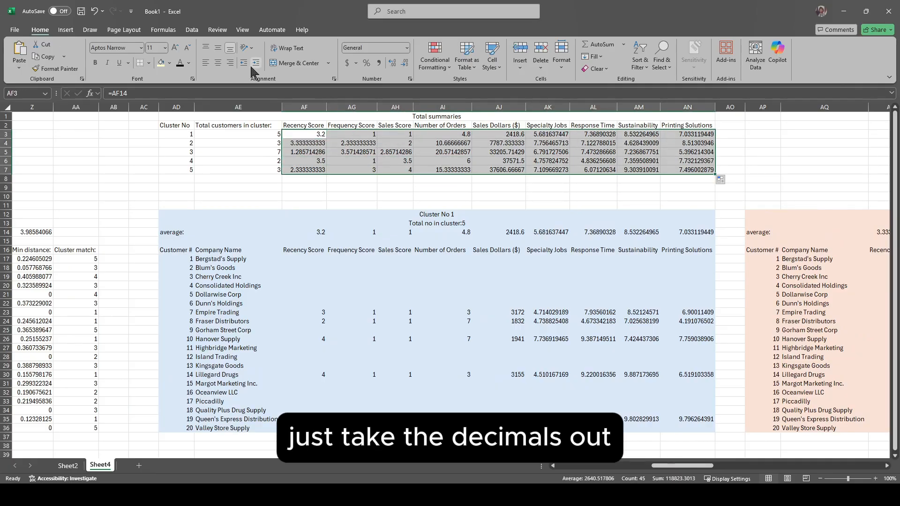
left_click(404, 63)
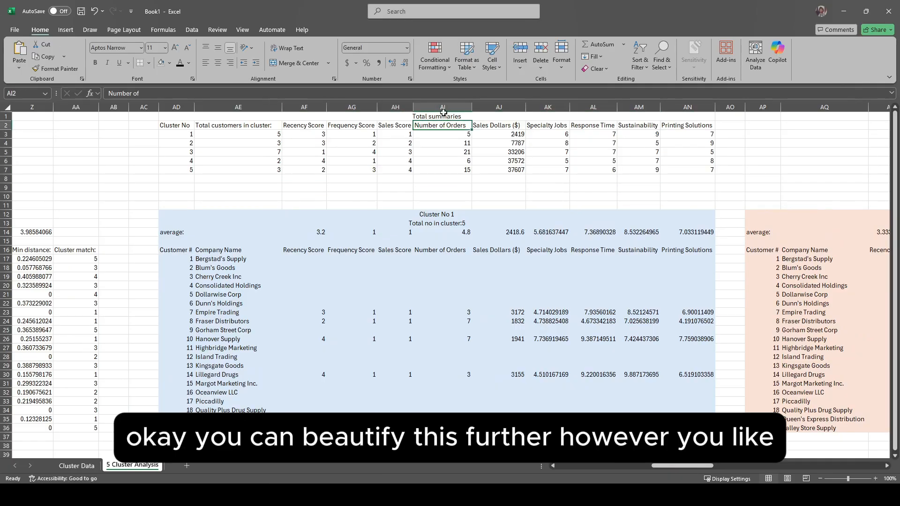
Step: Fill the Total summaries title with light gray and the heading row AD2:AN2 with orange
left_click(436, 117)
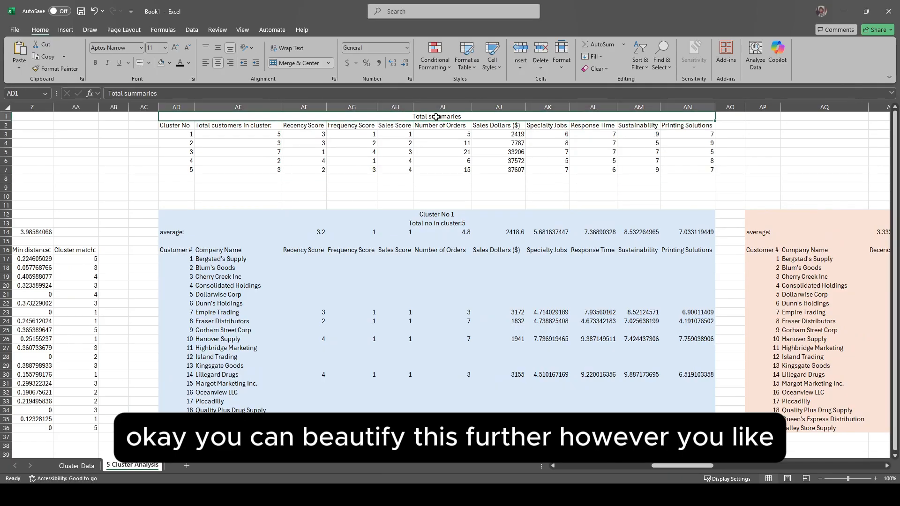
left_click(162, 64)
left_click_drag(176, 125, 684, 126)
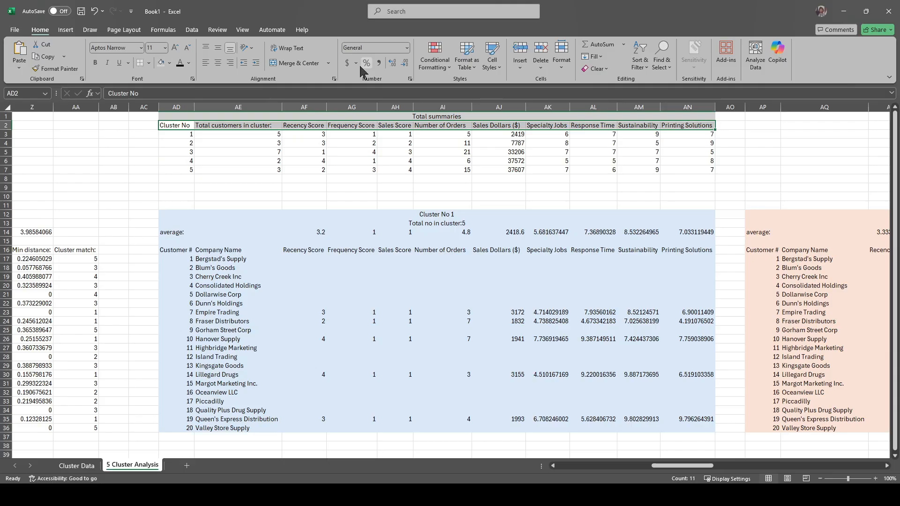
left_click(169, 63)
left_click(182, 133)
Step: Fill the summary row of cluster 1 with light blue and the row of cluster 2 with light orange
left_click(169, 63)
left_click_drag(178, 135, 675, 144)
left_click(181, 104)
left_click(169, 63)
left_click(201, 97)
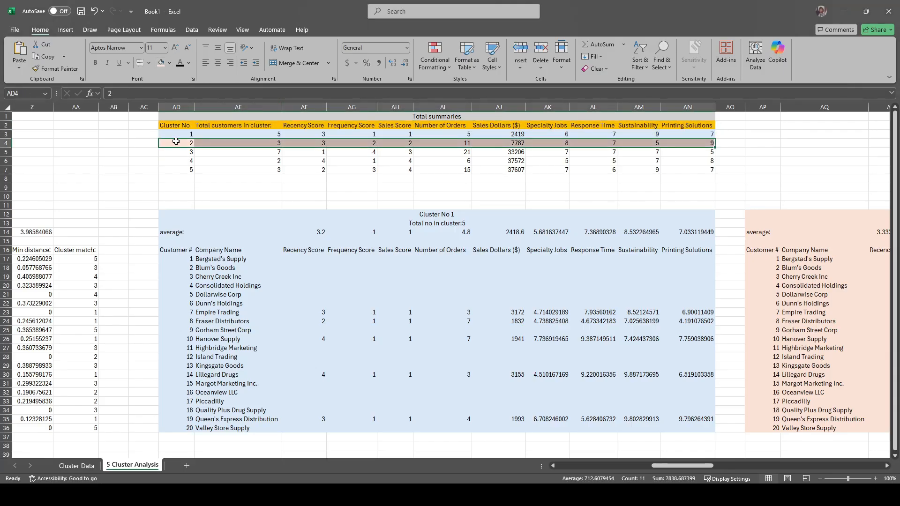
Step: Fill the summary rows of clusters 3, 4 and 5 with light purple, light green and light yellow
left_click_drag(177, 152, 679, 152)
left_click(169, 63)
left_click(225, 97)
left_click_drag(178, 161, 680, 161)
left_click(169, 64)
left_click(233, 97)
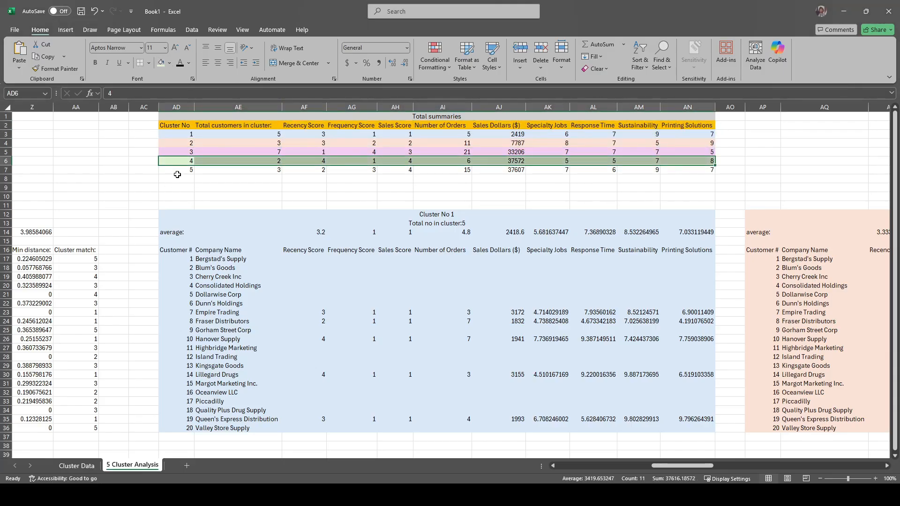
left_click_drag(177, 170, 680, 170)
left_click(169, 63)
left_click(164, 161)
left_click(302, 188)
scroll(378, 185, "right", 4)
scroll(379, 186, "right", 15)
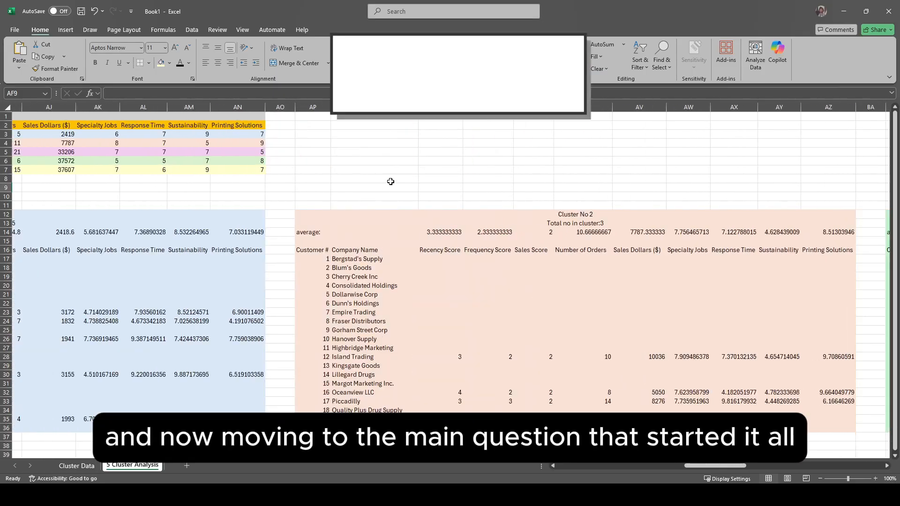
scroll(541, 196, "left", 18)
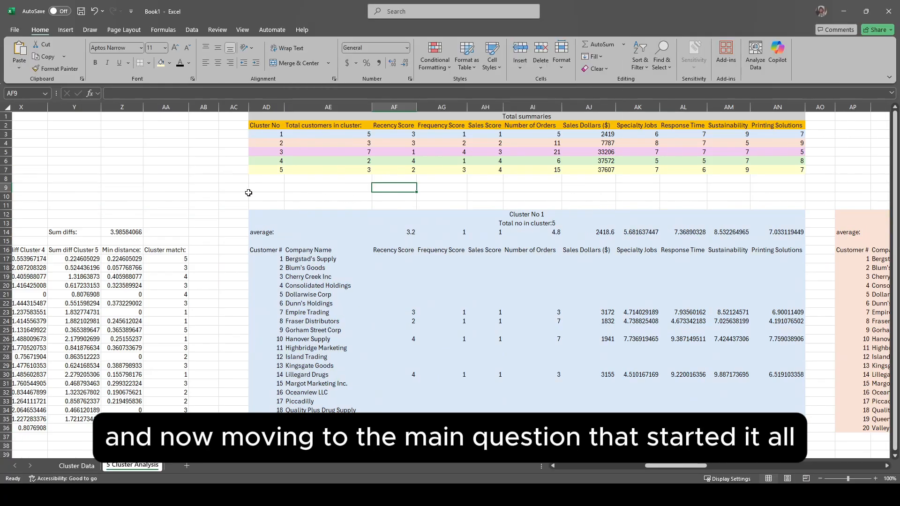
left_click(267, 188)
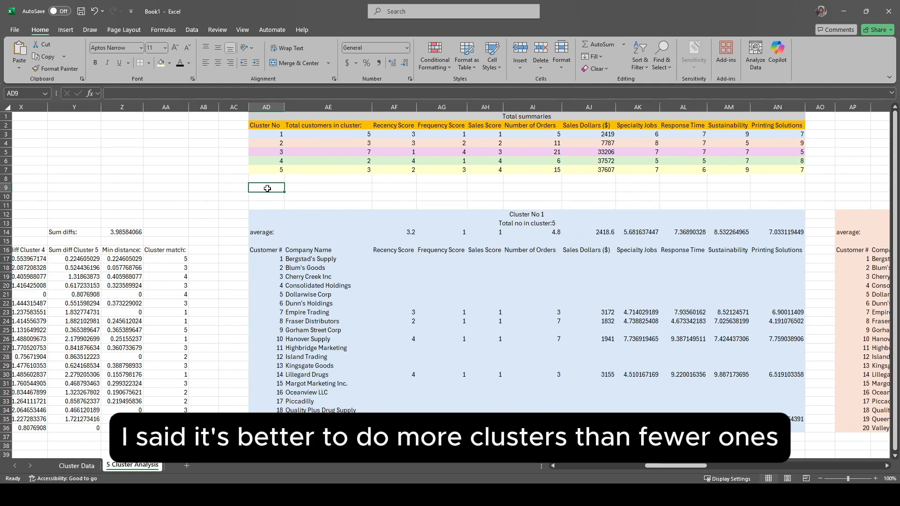
scroll(267, 189, "left", 5)
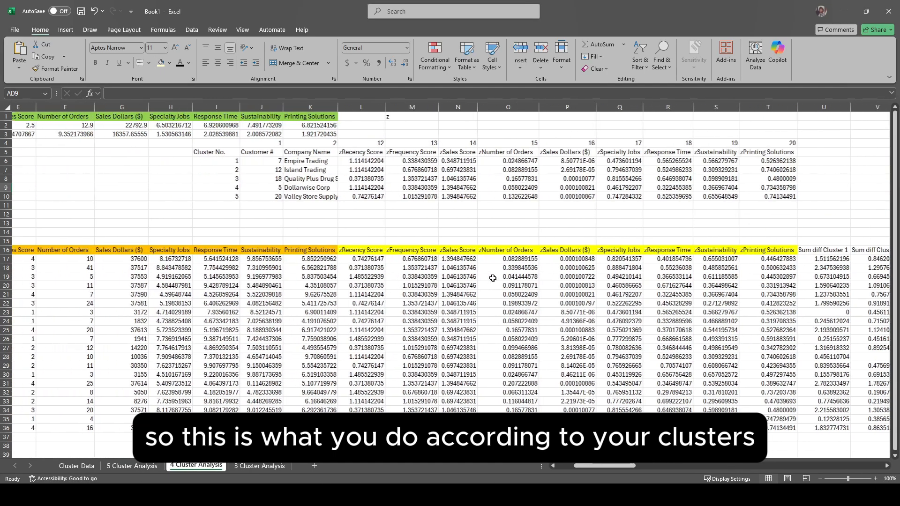
Step: Clear the cluster 5 row I10:T10 from the cluster center table on the 4 Cluster Analysis sheet
scroll(492, 278, "left", 1)
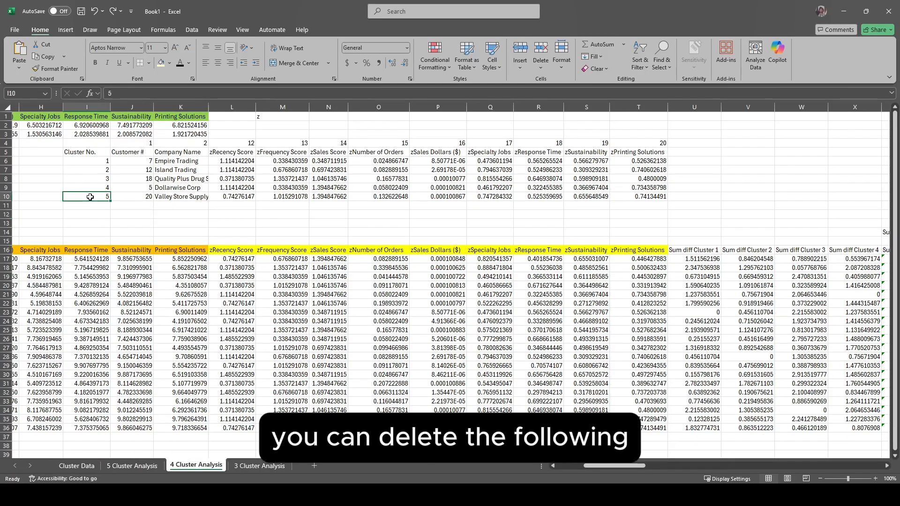
left_click_drag(90, 197, 633, 195)
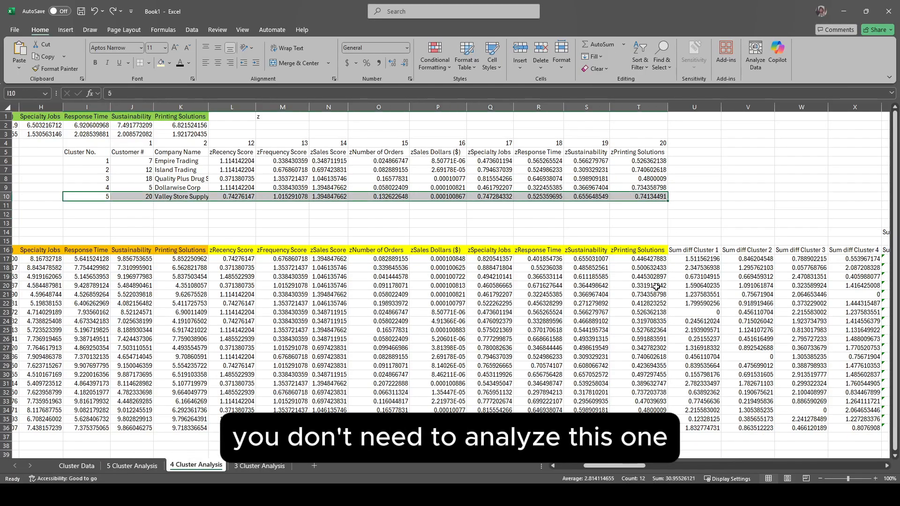
key("Delete")
Step: Clear the Sum diff Cluster 5 column, heading included, in Y16:Y36 on the 4 Cluster Analysis sheet
scroll(646, 283, "right", 7)
left_click_drag(548, 250, 548, 428)
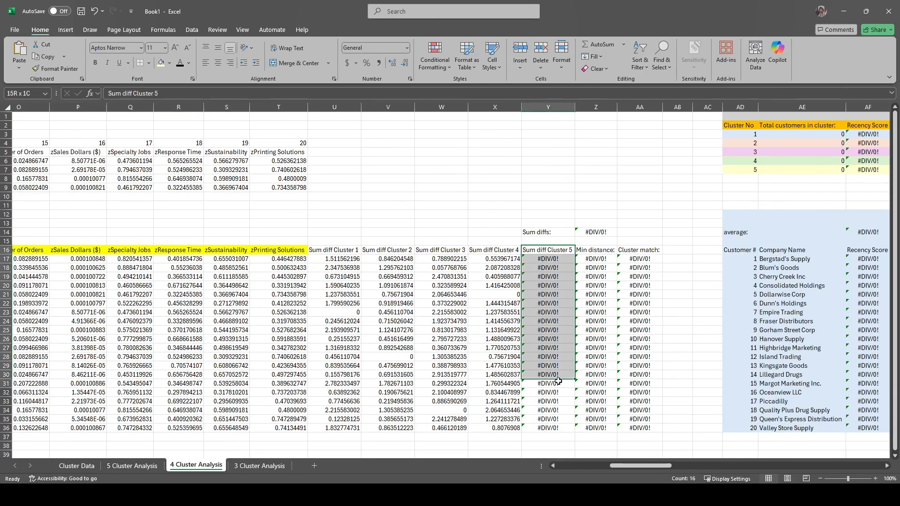
key("Delete")
scroll(549, 265, "right", 5)
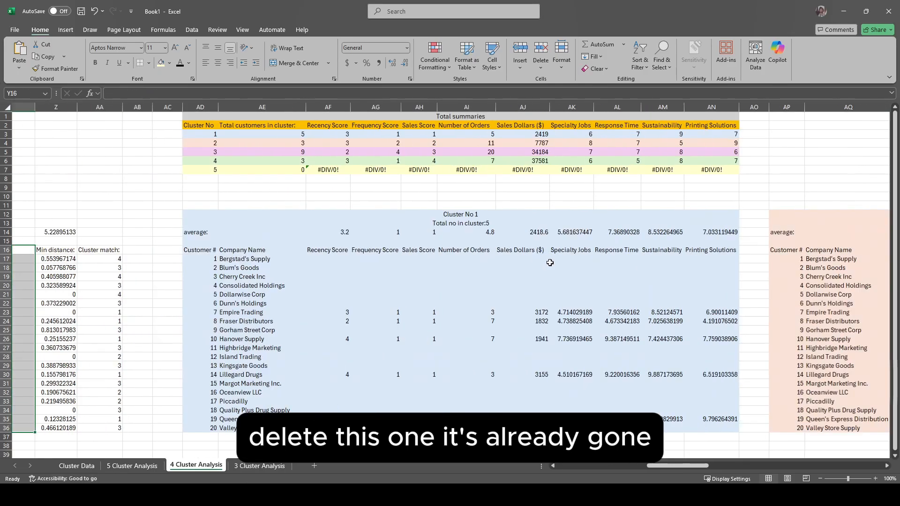
Step: Clear the cluster 5 row of the Total summaries table and the Cluster No 5 block BZ12:CJ36 on the 4 Cluster Analysis sheet
left_click_drag(110, 169, 642, 170)
scroll(556, 287, "right", 15)
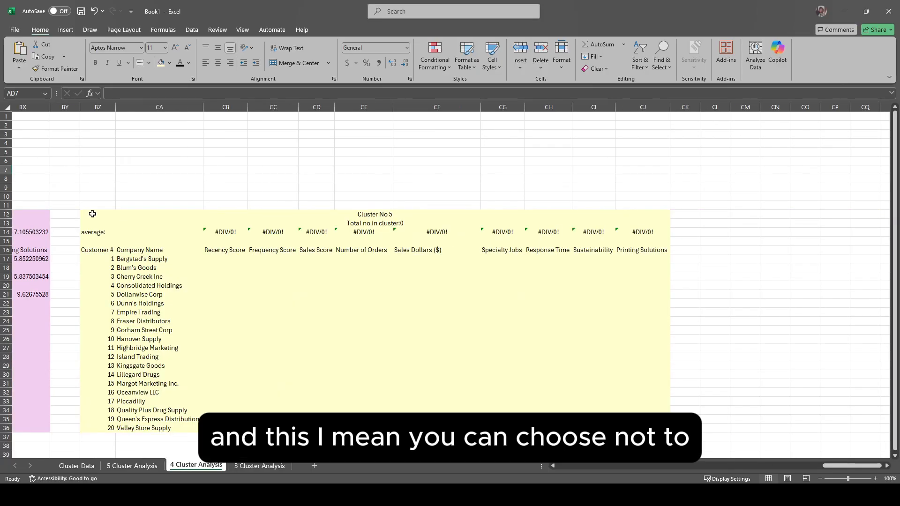
left_click_drag(91, 213, 656, 427)
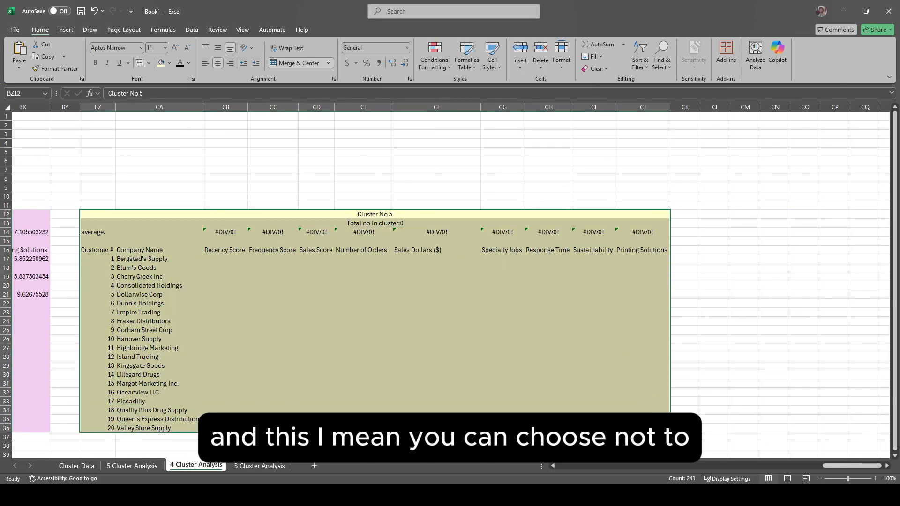
key("Delete")
left_click(512, 186)
scroll(393, 280, "left", 19)
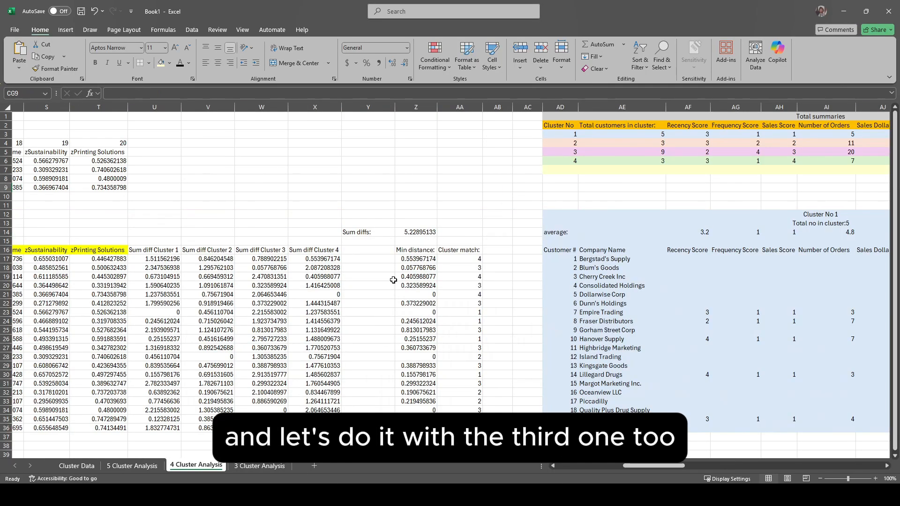
Step: Clear the cluster 4 and 5 rows I9:T10 from the cluster center table on the 3 Cluster Analysis sheet
left_click(261, 466)
scroll(330, 231, "left", 5)
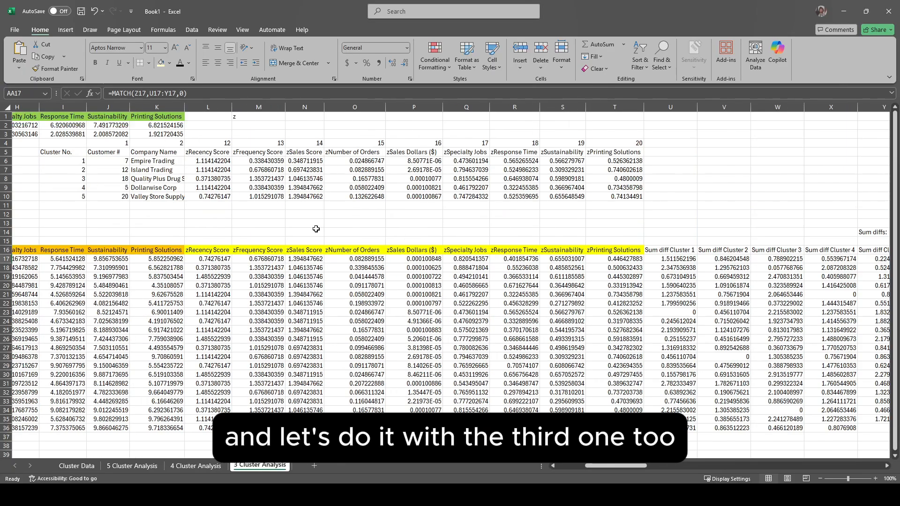
left_click_drag(241, 191, 797, 197)
key("Delete")
Step: Clear the Sum diff Cluster 4 and Sum diff Cluster 5 columns, headings included, in X16:Y36 on the 3 Cluster Analysis sheet
scroll(582, 263, "right", 4)
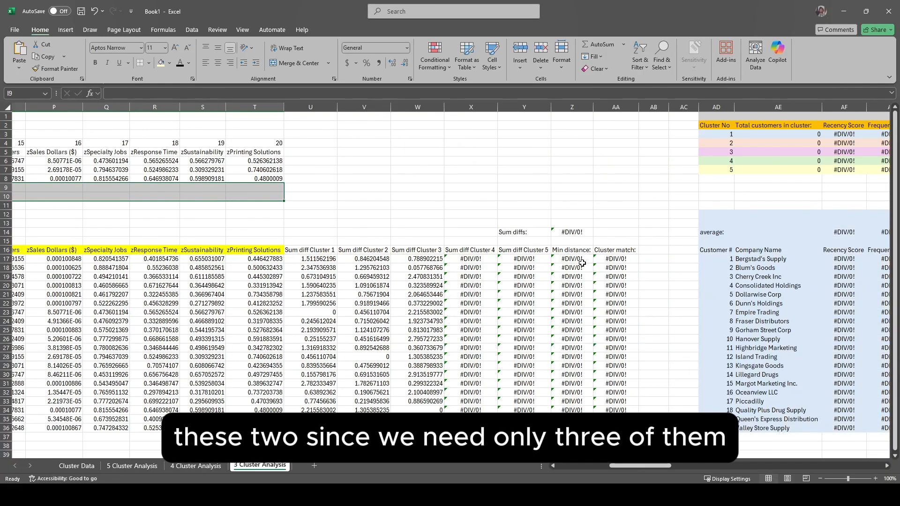
left_click_drag(468, 250, 533, 411)
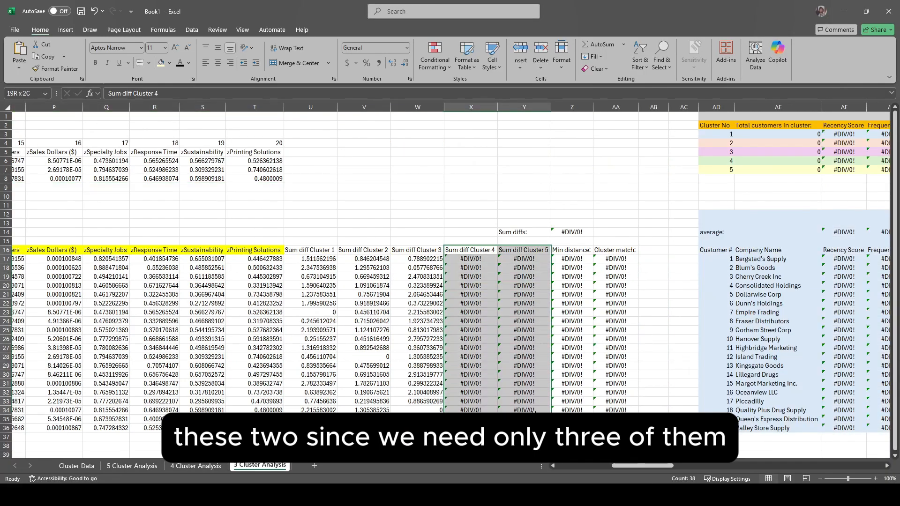
key("Delete")
Step: Clear the cluster 4 and 5 rows of the Total summaries table and the Cluster No 4 block starting at BN12 on the 3 Cluster Analysis sheet
scroll(558, 281, "right", 4)
left_click_drag(85, 161, 600, 169)
key("Delete")
scroll(469, 211, "right", 9)
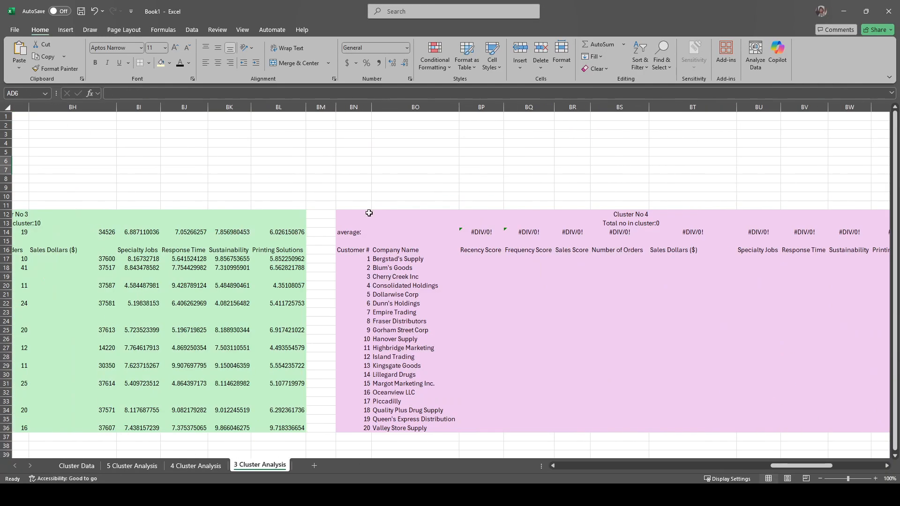
left_click_drag(369, 213, 777, 427)
key("Delete")
scroll(596, 330, "left", 20)
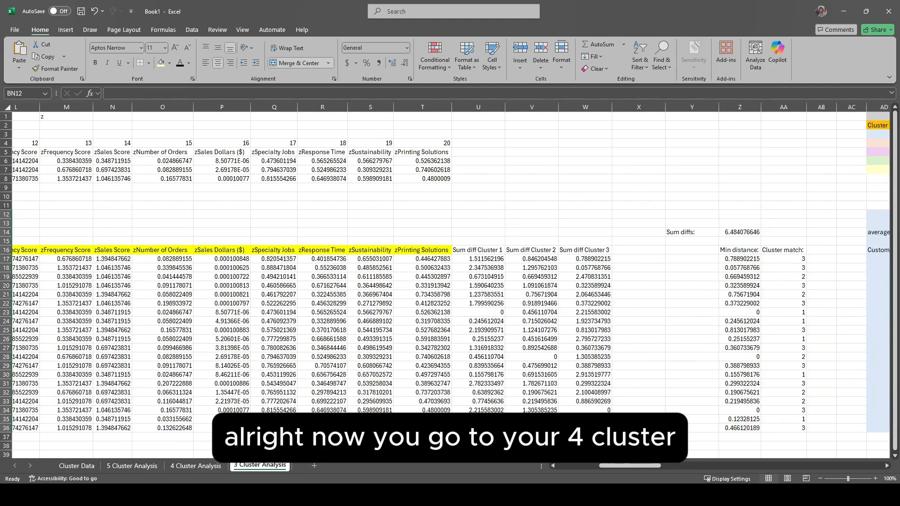
Step: Open Solver on the 4 Cluster Analysis sheet with the Sum diffs total in Z14 selected
left_click(199, 466)
left_click(414, 232)
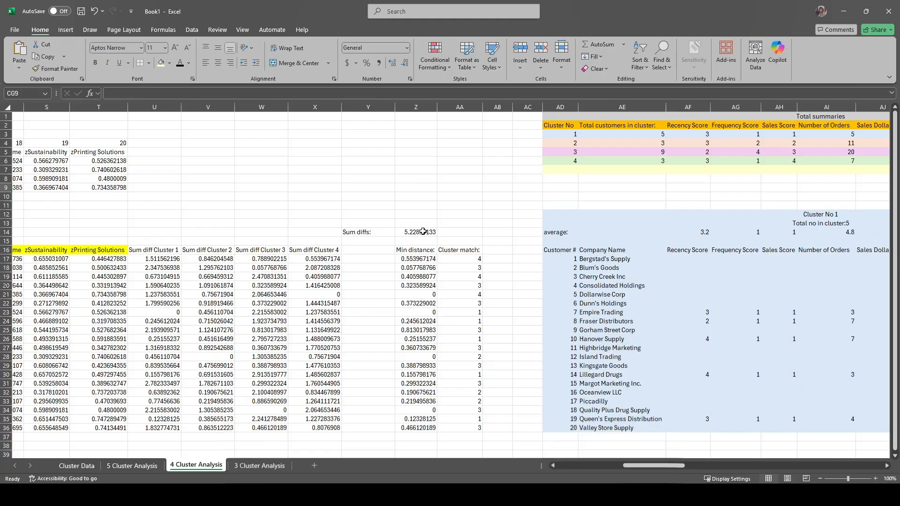
scroll(414, 235, "left", 2)
left_click(192, 29)
left_click(841, 57)
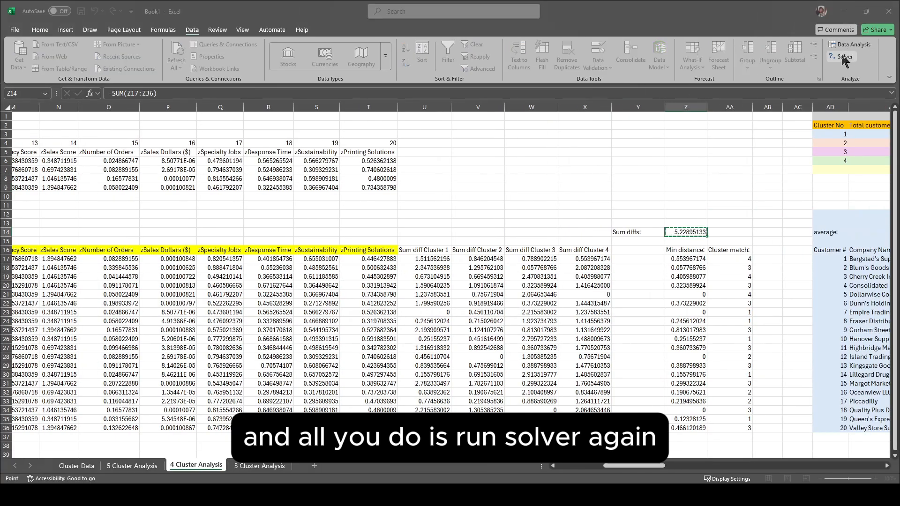
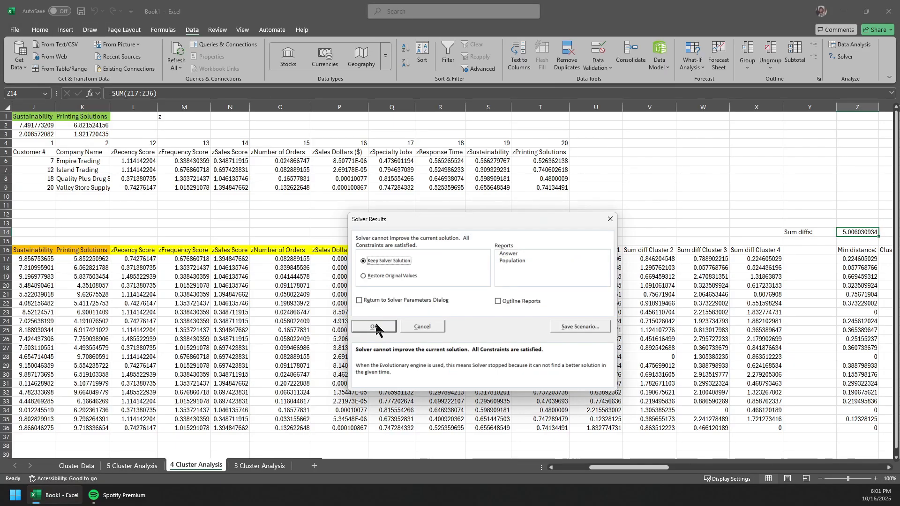
Step: Solve the Solver model on the 4 Cluster Analysis sheet, check its Total summaries, and open the 3 Cluster Analysis sheet
left_click(373, 322)
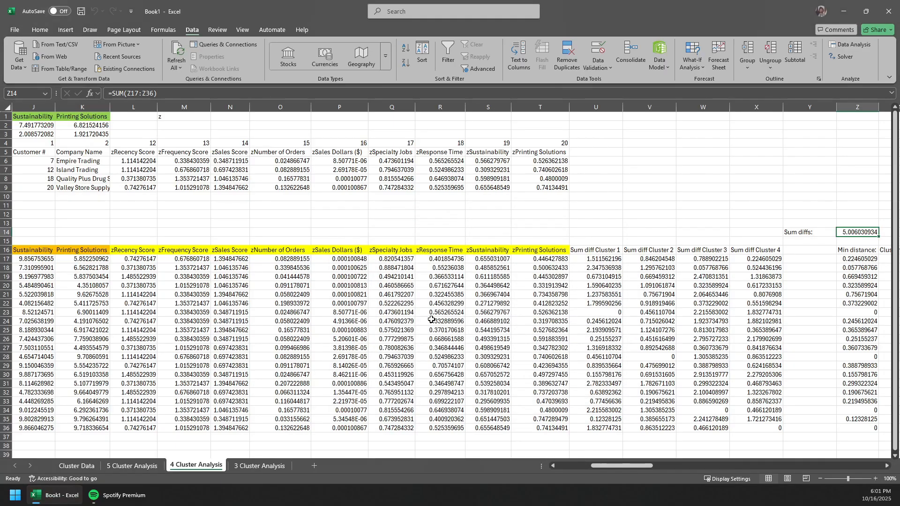
scroll(537, 318, "right", 3)
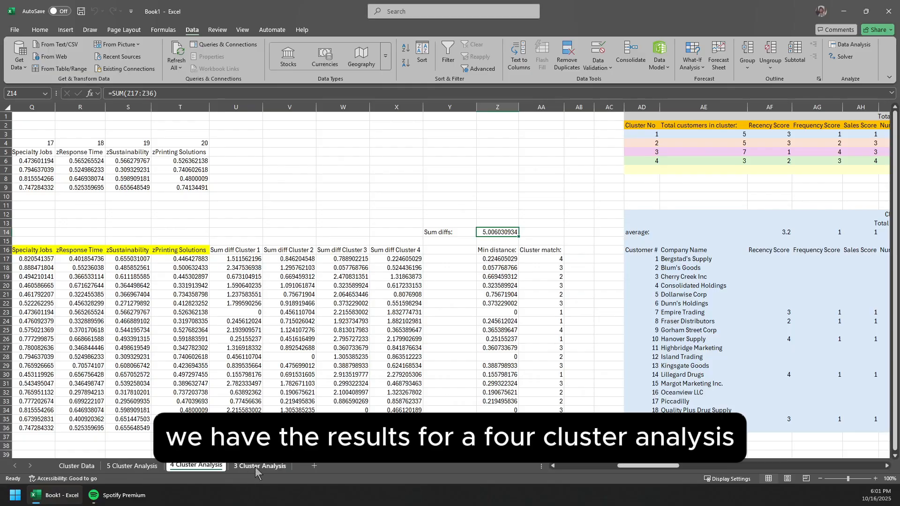
left_click(257, 466)
left_click(756, 236)
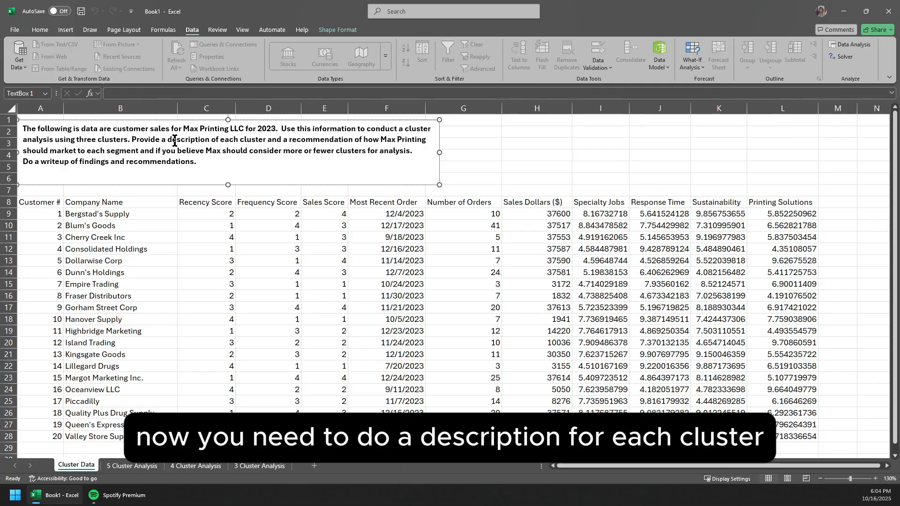
Step: Review the Cluster Data brief's requests for descriptions, marketing recommendations and cluster count, consulting the Total summaries on the 5 Cluster Analysis sheet
left_click_drag(243, 136, 254, 142)
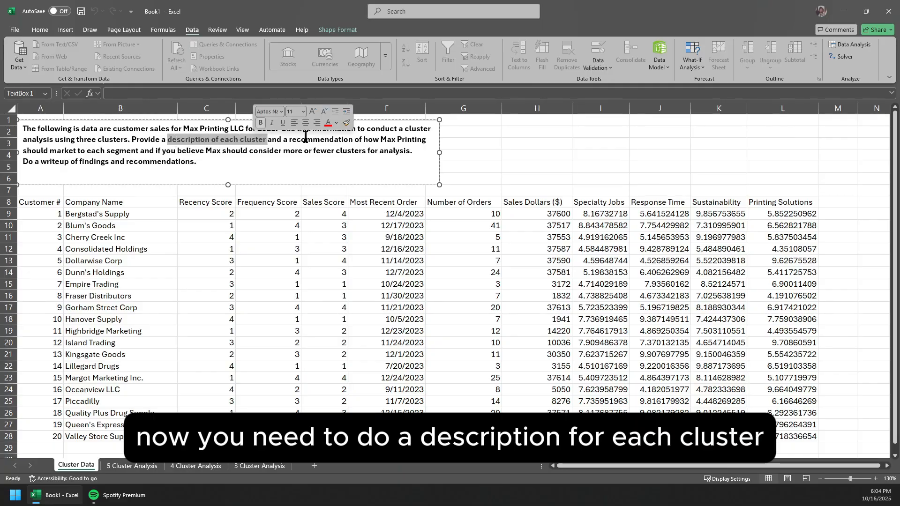
left_click(133, 465)
scroll(705, 141, "right", 5)
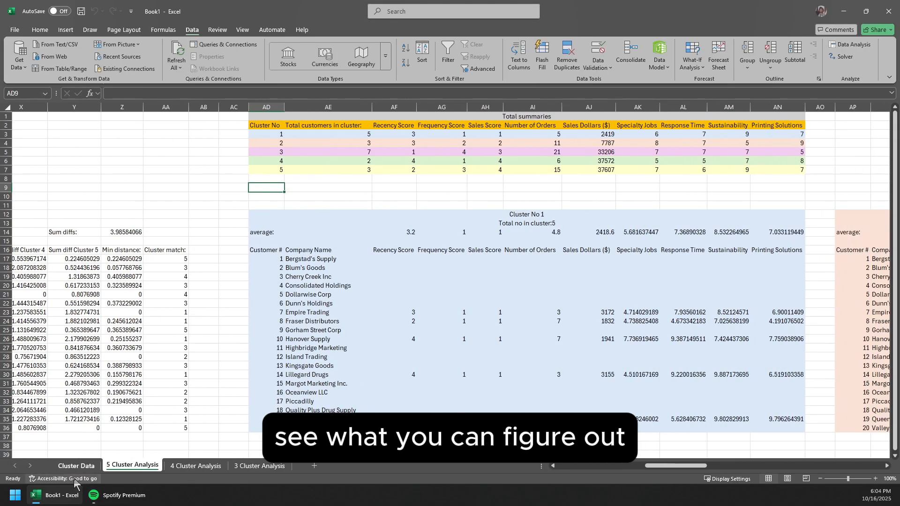
left_click(94, 465)
left_click_drag(333, 154, 135, 161)
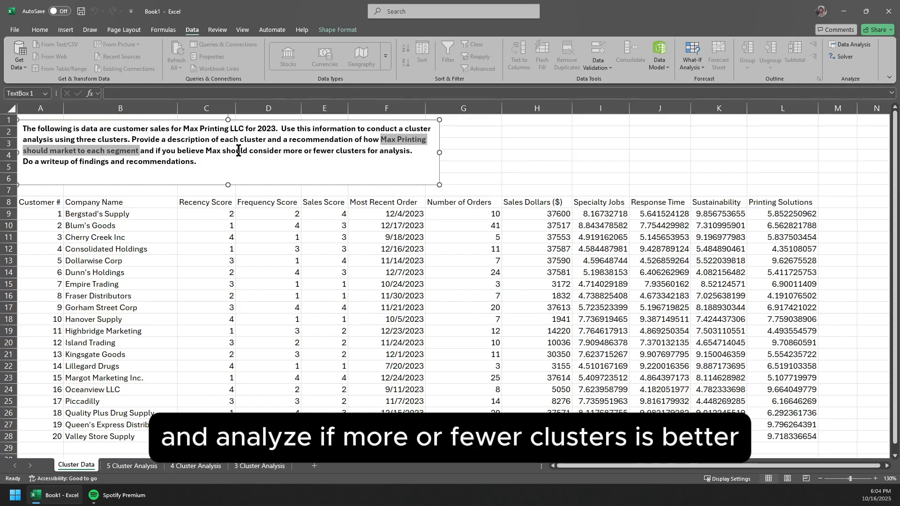
left_click_drag(238, 150, 397, 154)
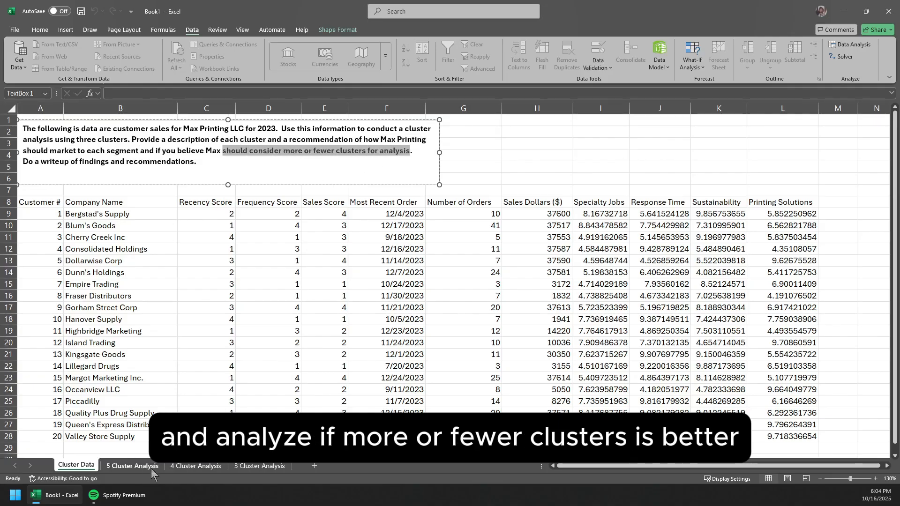
Step: Compare the Total summaries on the 5 Cluster Analysis and 3 Cluster Analysis sheets, including the blank area beside the three-cluster table
left_click(132, 466)
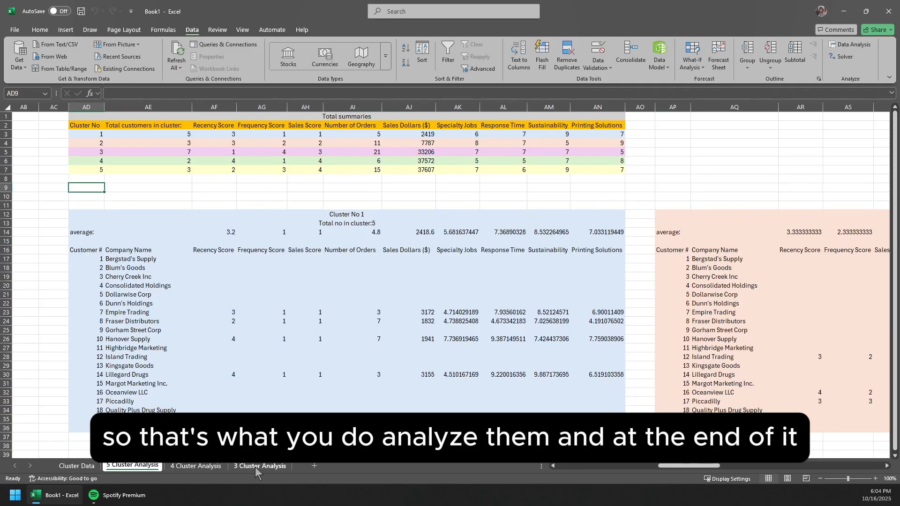
left_click(255, 467)
left_click_drag(569, 116, 782, 149)
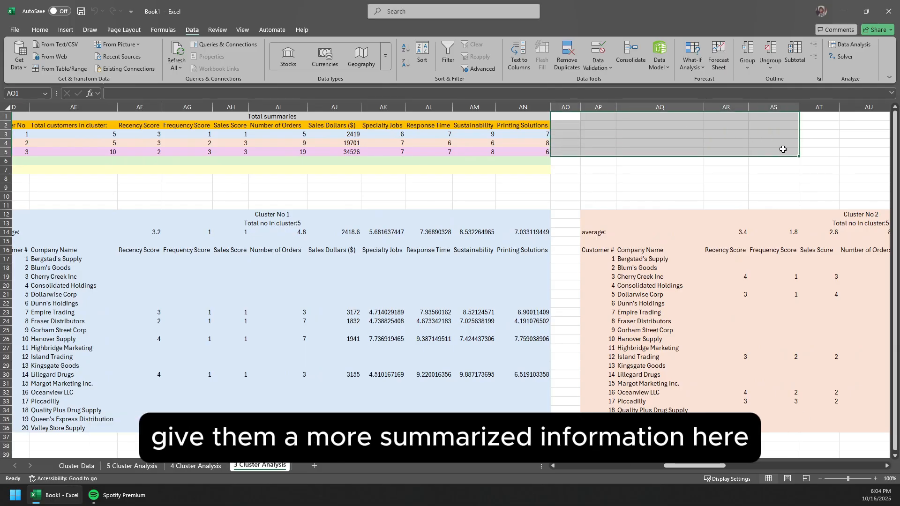
left_click(624, 148)
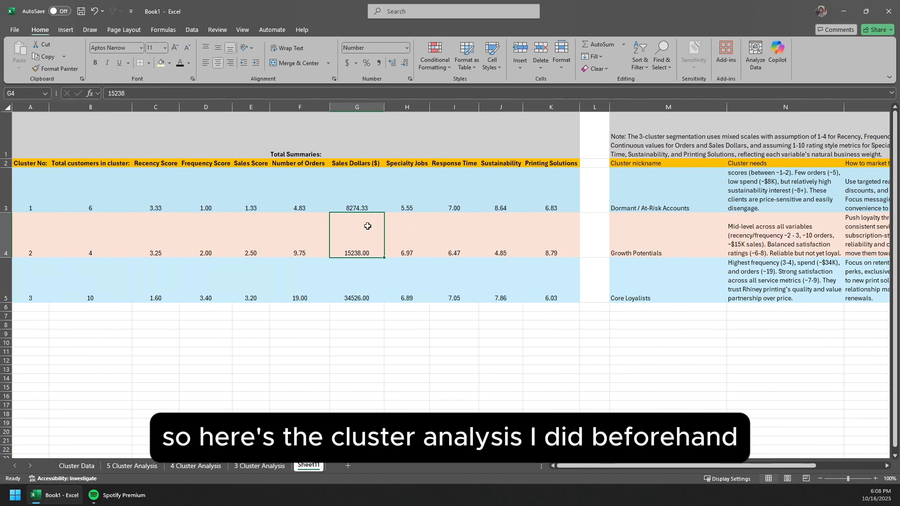
Step: Examine the example write-up on Sheet11, covering each cluster's averages, nickname, needs, marketing approach and customer list
left_click_drag(38, 137, 553, 282)
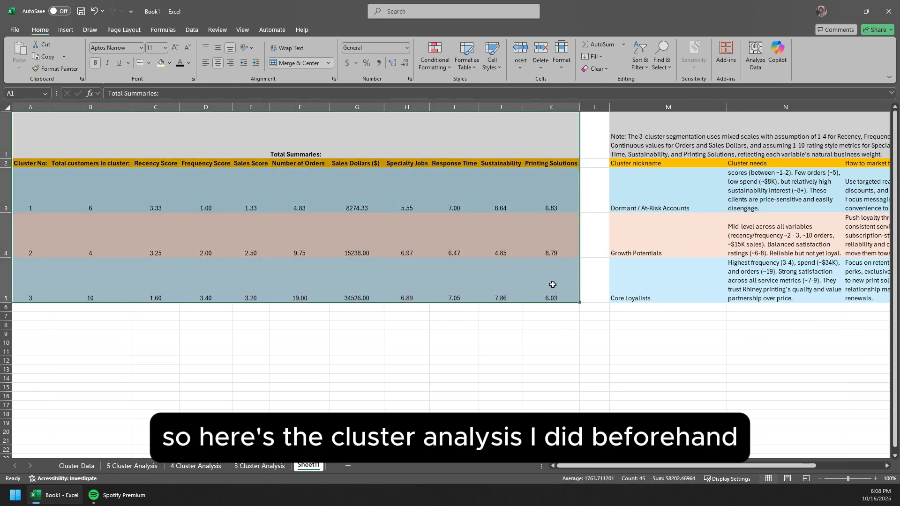
left_click(553, 283)
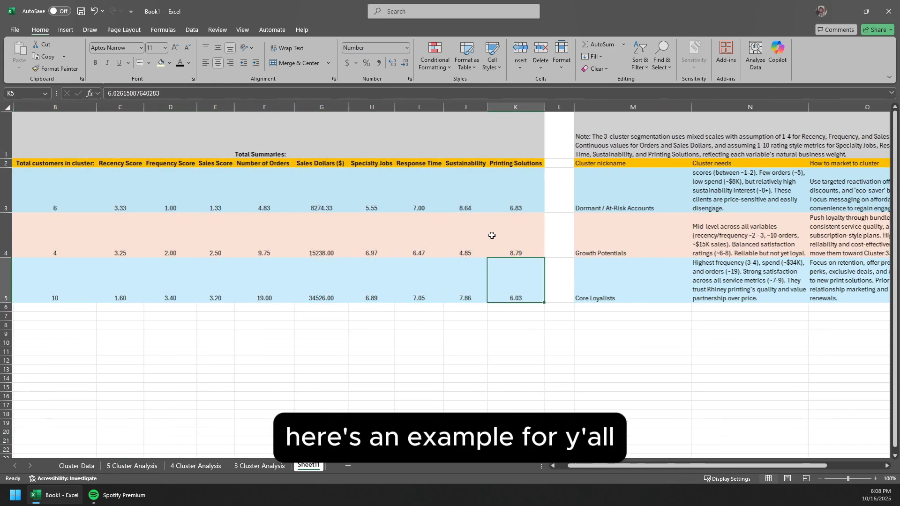
left_click_drag(31, 188, 566, 195)
scroll(566, 196, "right", 6)
left_click_drag(300, 192, 701, 195)
left_click_drag(300, 234, 639, 241)
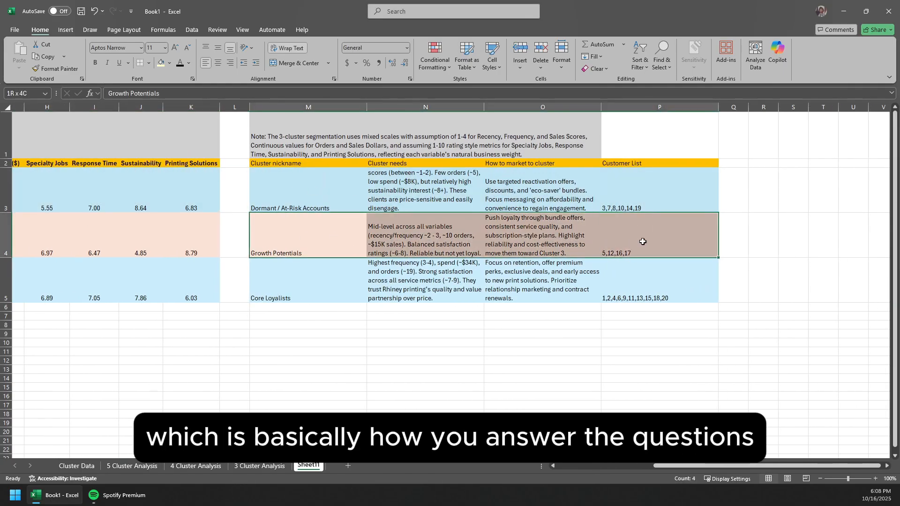
left_click_drag(309, 281, 691, 271)
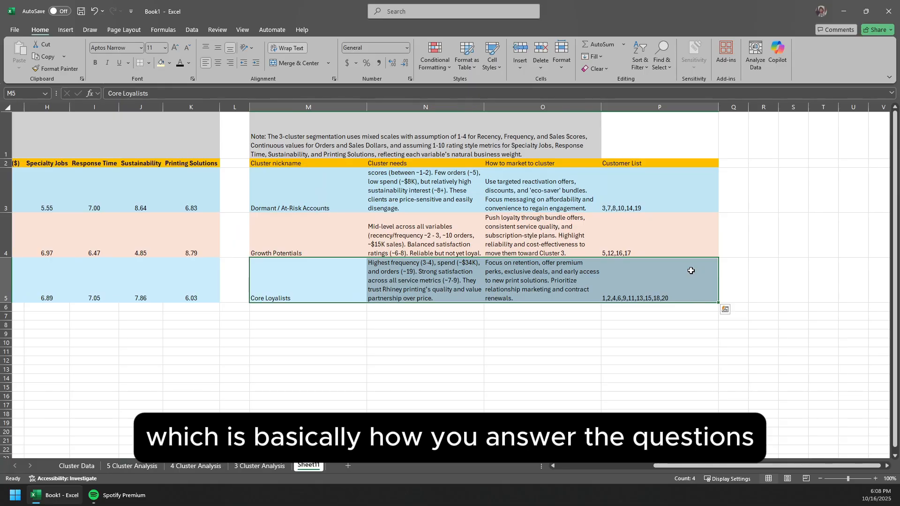
left_click(430, 279)
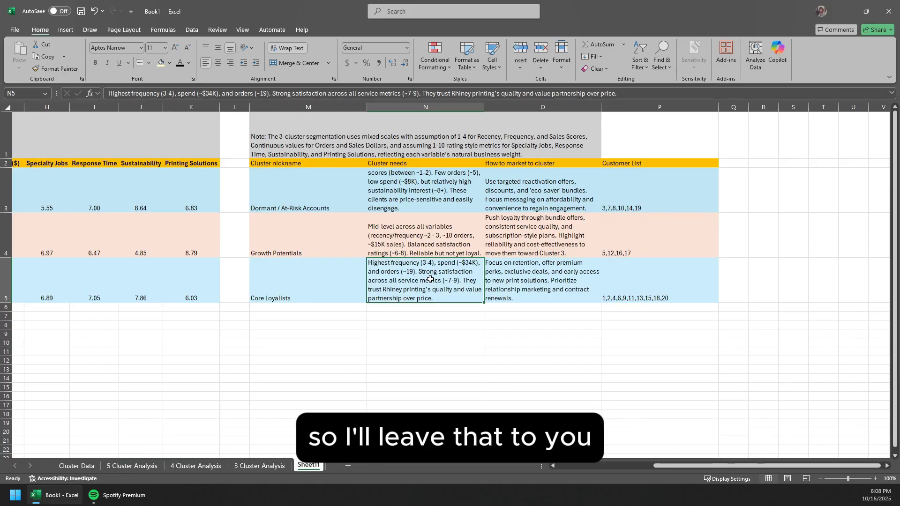
Step: Check the mixed-scales note in M1 on Sheet11 against the score, order, sales and rating columns on the Cluster Data sheet
left_click(308, 140)
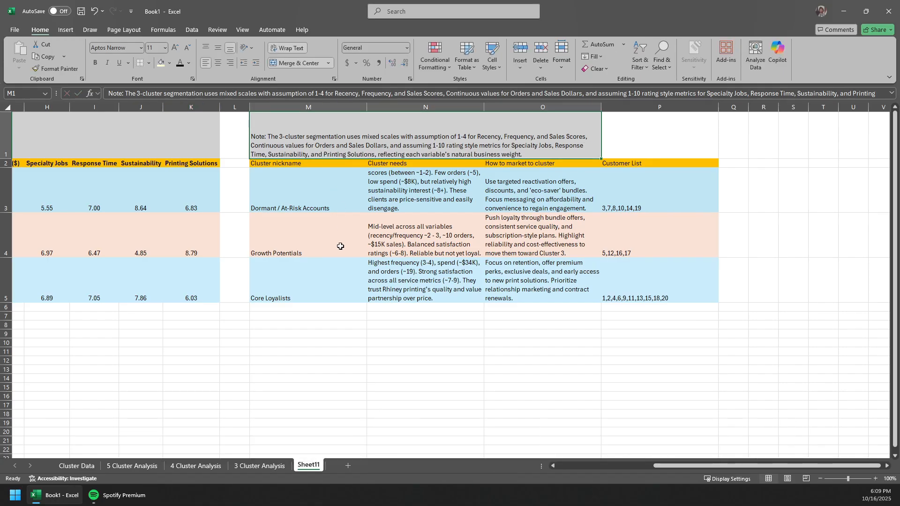
scroll(341, 246, "left", 7)
left_click(75, 465)
left_click_drag(207, 213, 345, 436)
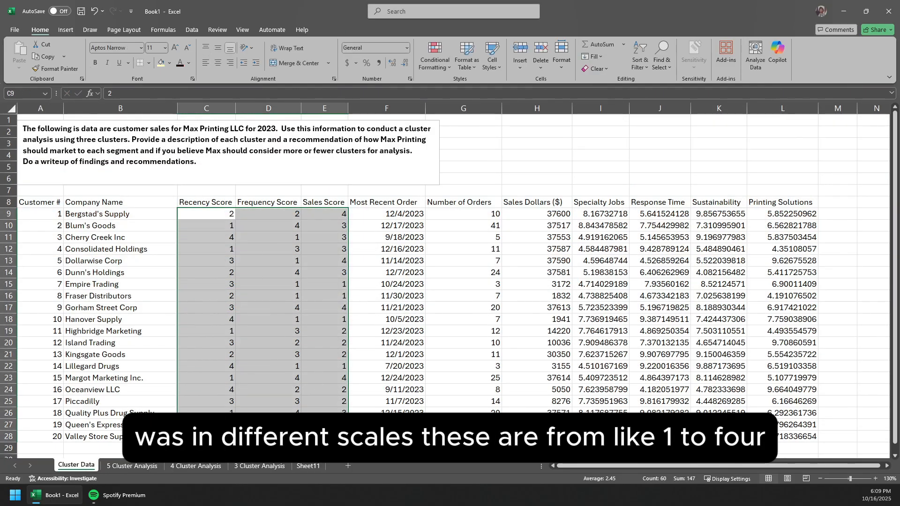
left_click_drag(450, 214, 558, 436)
scroll(550, 376, "right", 5)
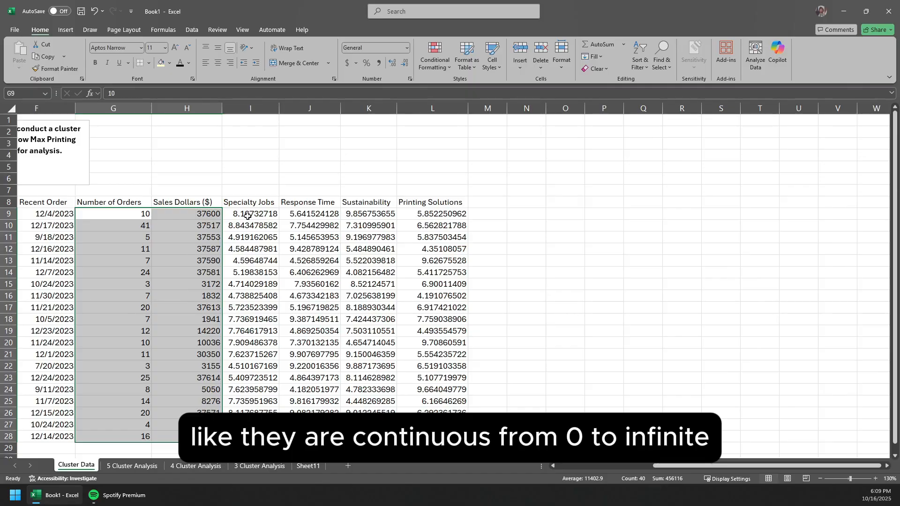
left_click_drag(247, 215, 436, 447)
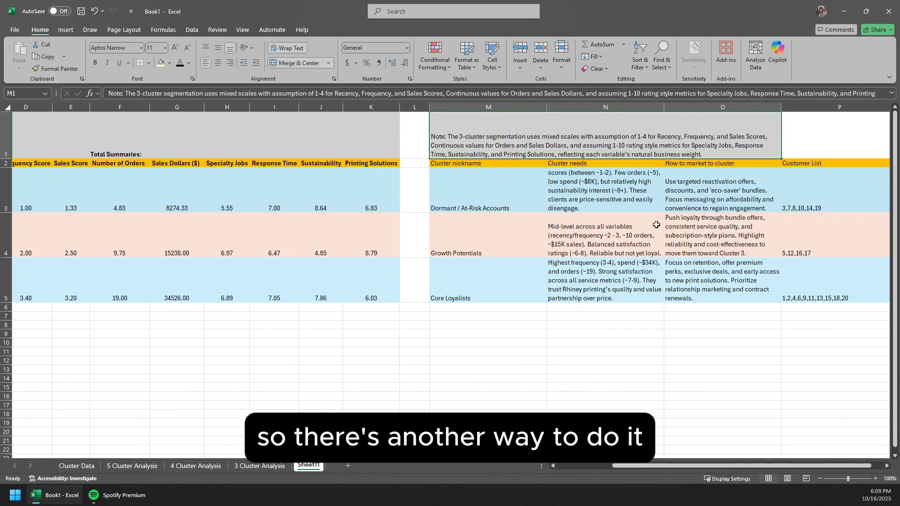
scroll(598, 203, "right", 3)
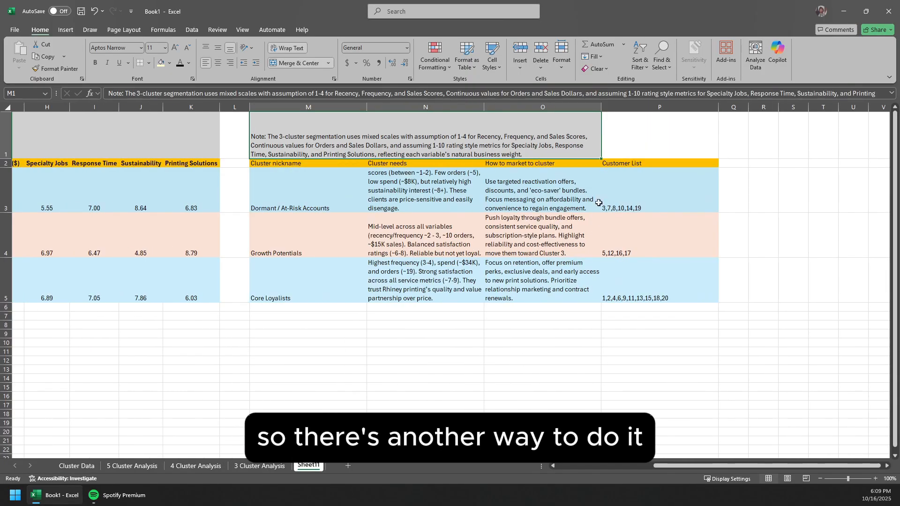
Step: Select the customer data range C9:L28 on the Cluster Data sheet
scroll(228, 176, "left", 4)
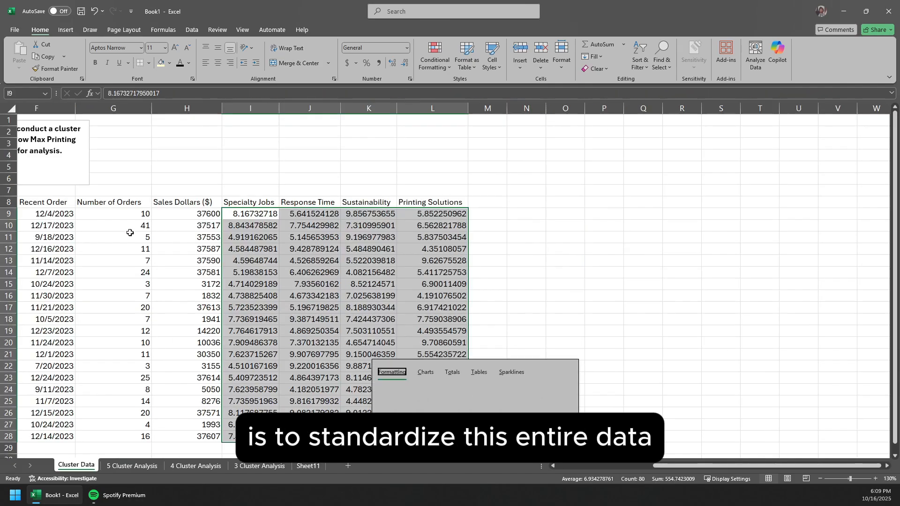
left_click(139, 226)
scroll(170, 249, "left", 3)
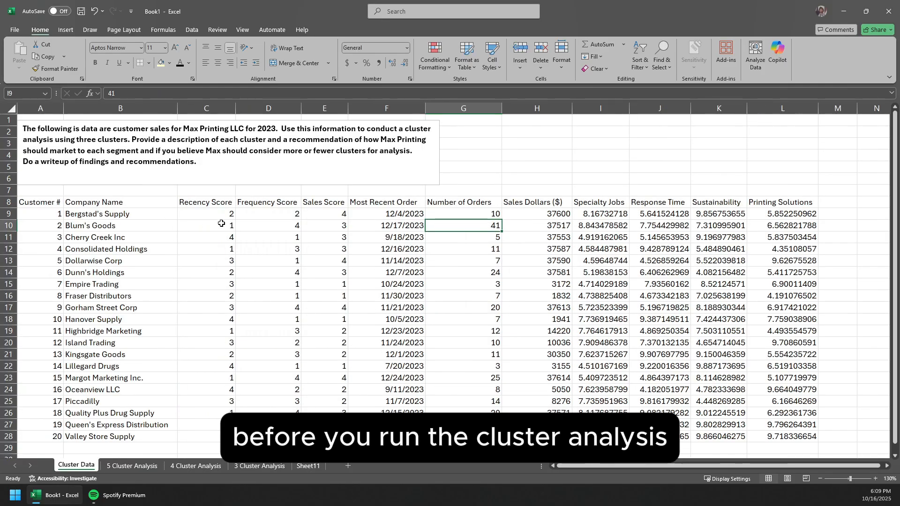
left_click_drag(183, 212, 816, 440)
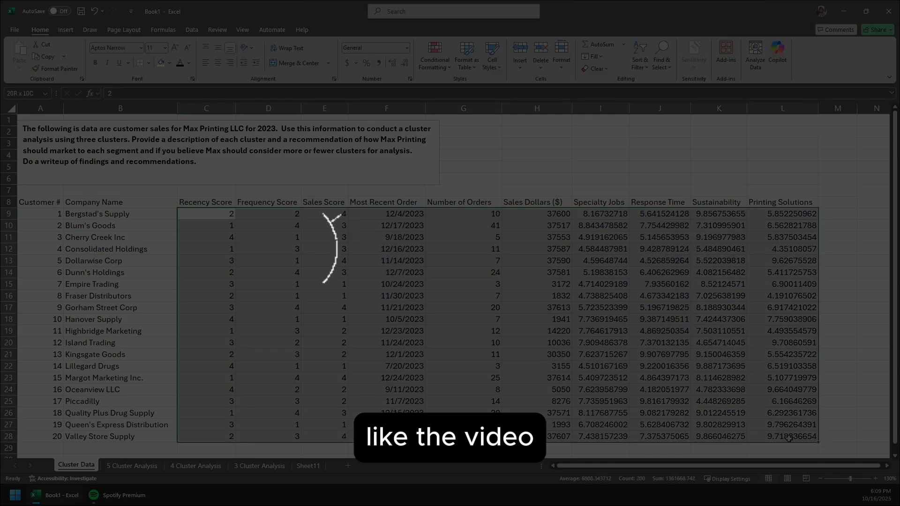
Step: Open the segmentation note in M1 on Sheet11 for editing and highlight its text
left_click(308, 466)
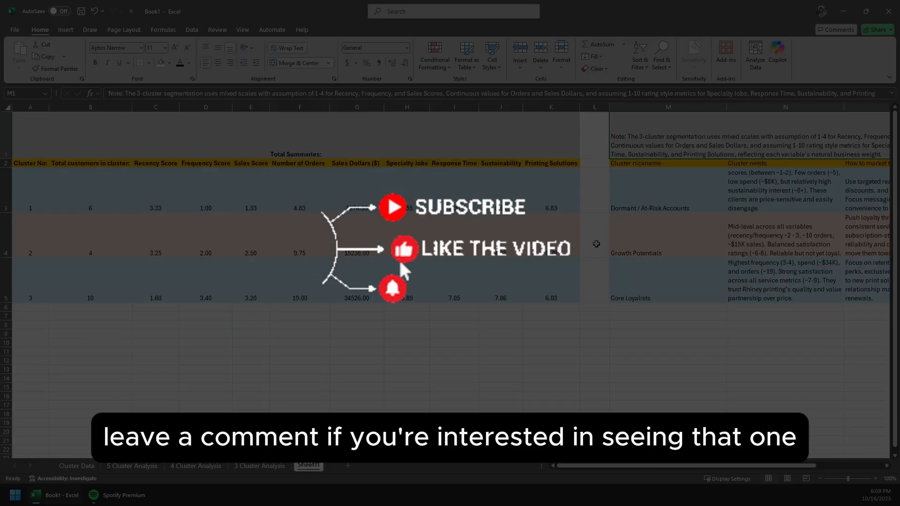
left_click(616, 278)
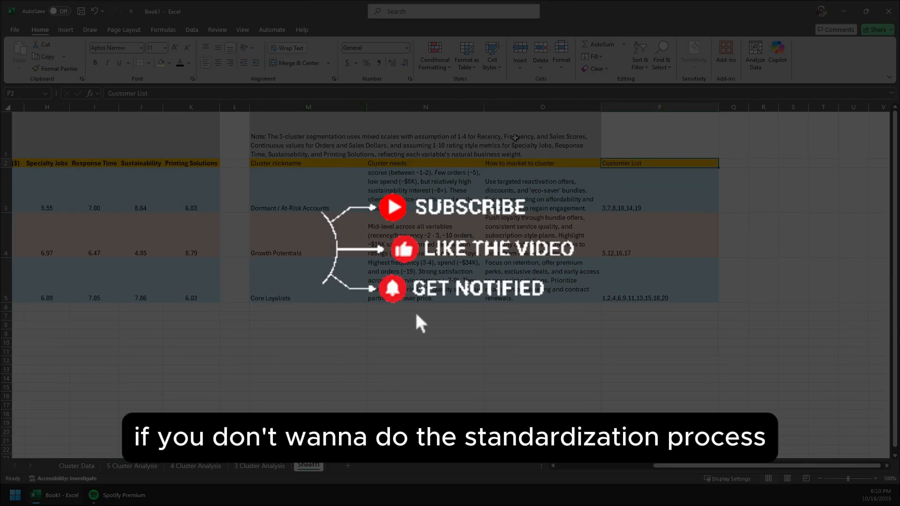
double_click(515, 138)
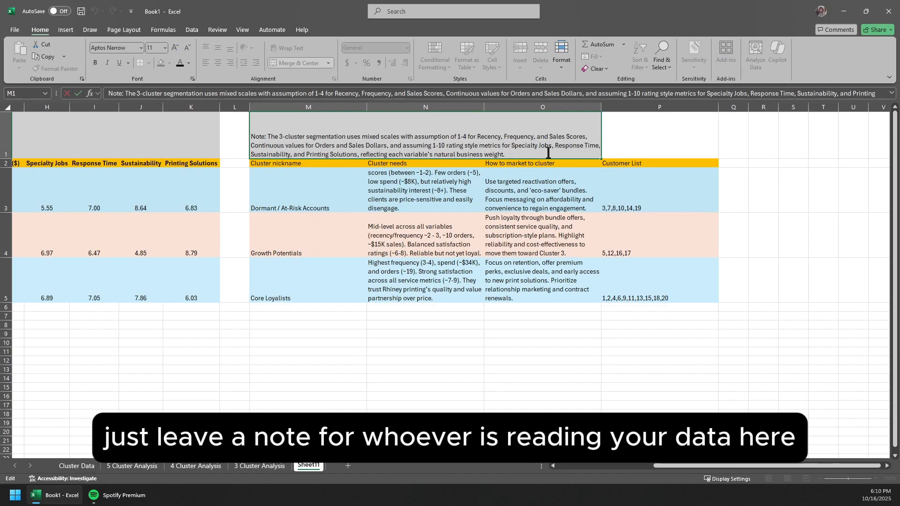
left_click_drag(548, 154, 170, 121)
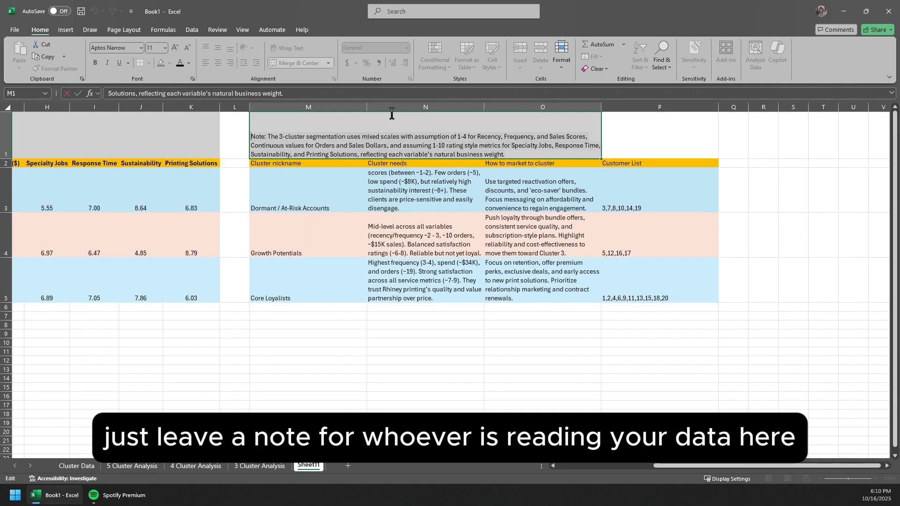